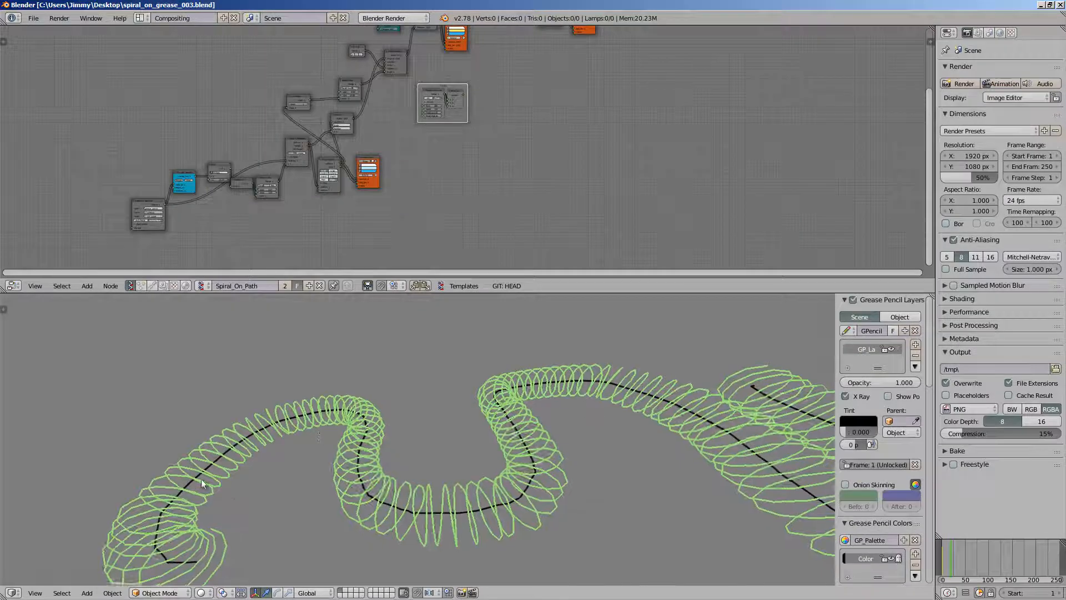
# Step: Draw two wavy grease pencil strokes across the 3D view, each at a different frame, to generate spirals along them
pyautogui.moveTo(292, 463); pyautogui.dragTo(332, 495, button='middle')
pyautogui.scroll(-5, 332, 495)
pyautogui.moveTo(345, 425)
pyautogui.mouseDown(button='middle')
pyautogui.moveTo(350, 376)
pyautogui.moveTo(328, 433)
pyautogui.mouseUp(button='middle')
pyautogui.moveTo(181, 368); pyautogui.dragTo(639, 372)
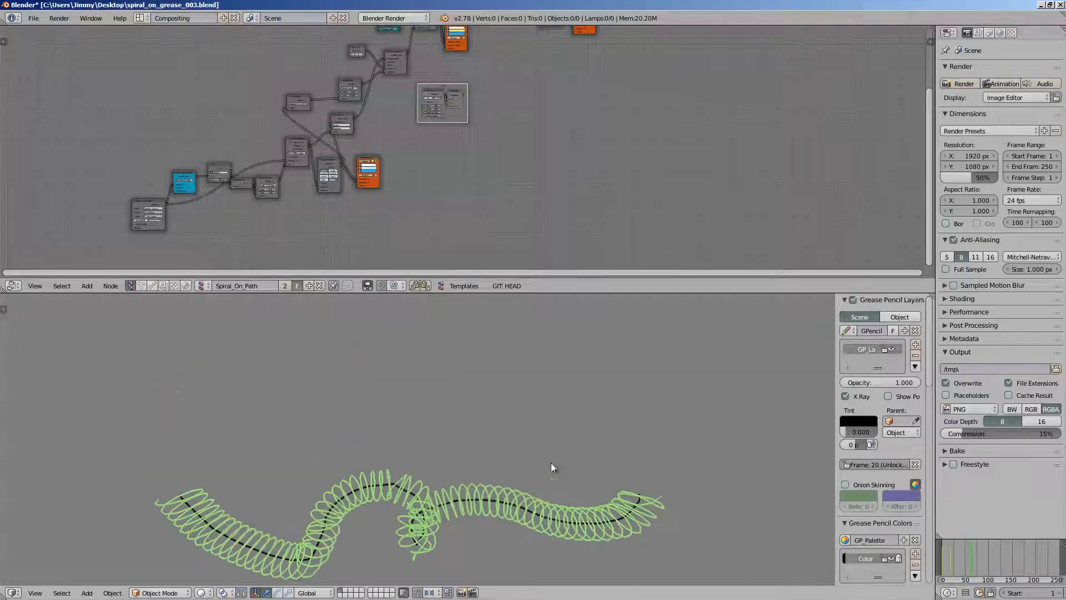
pyautogui.moveTo(151, 455)
pyautogui.mouseDown()
pyautogui.moveTo(534, 333)
pyautogui.moveTo(772, 442)
pyautogui.mouseUp()
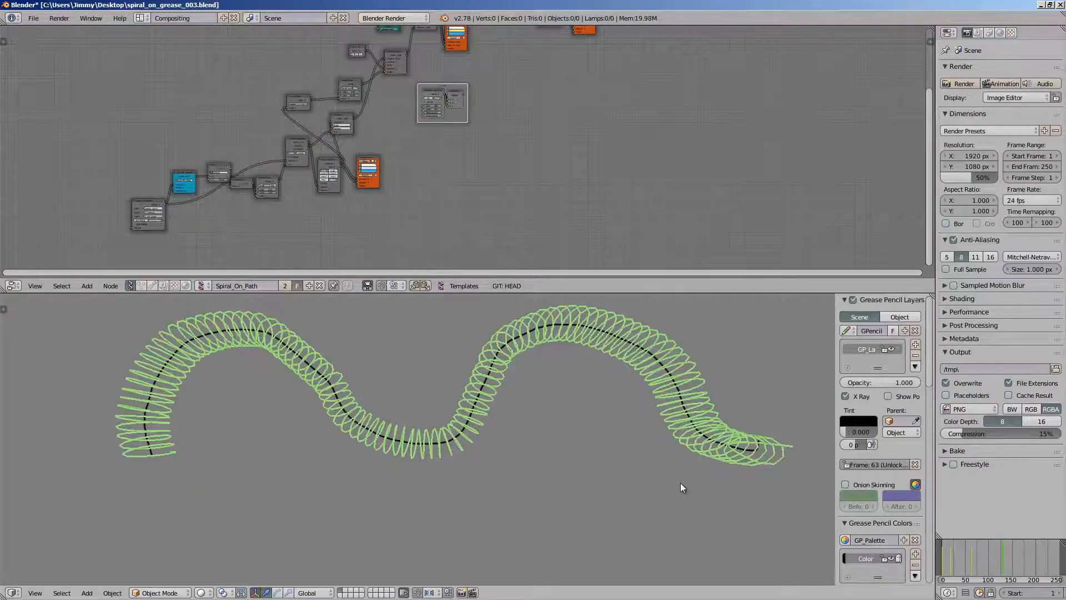
# Step: Go to frame 147 and draw a grease pencil stroke with a full loop followed by a wave
pyautogui.moveTo(681, 482)
pyautogui.mouseDown(button='middle')
pyautogui.moveTo(599, 435)
pyautogui.moveTo(592, 451)
pyautogui.moveTo(654, 461)
pyautogui.moveTo(624, 431)
pyautogui.moveTo(572, 421)
pyautogui.moveTo(496, 467)
pyautogui.moveTo(456, 476)
pyautogui.moveTo(514, 440)
pyautogui.moveTo(622, 467)
pyautogui.moveTo(631, 511)
pyautogui.moveTo(607, 525)
pyautogui.moveTo(528, 486)
pyautogui.moveTo(432, 482)
pyautogui.moveTo(499, 442)
pyautogui.moveTo(397, 429)
pyautogui.moveTo(483, 430)
pyautogui.moveTo(451, 423)
pyautogui.moveTo(492, 403)
pyautogui.moveTo(445, 365)
pyautogui.moveTo(404, 408)
pyautogui.moveTo(570, 388)
pyautogui.moveTo(490, 442)
pyautogui.moveTo(298, 508)
pyautogui.mouseUp(button='middle')
pyautogui.scroll(-2, 489, 437)
pyautogui.click(1011, 556)
pyautogui.scroll(-5, 470, 436)
pyautogui.moveTo(174, 391)
pyautogui.mouseDown()
pyautogui.moveTo(355, 329)
pyautogui.moveTo(398, 450)
pyautogui.moveTo(681, 411)
pyautogui.mouseUp()
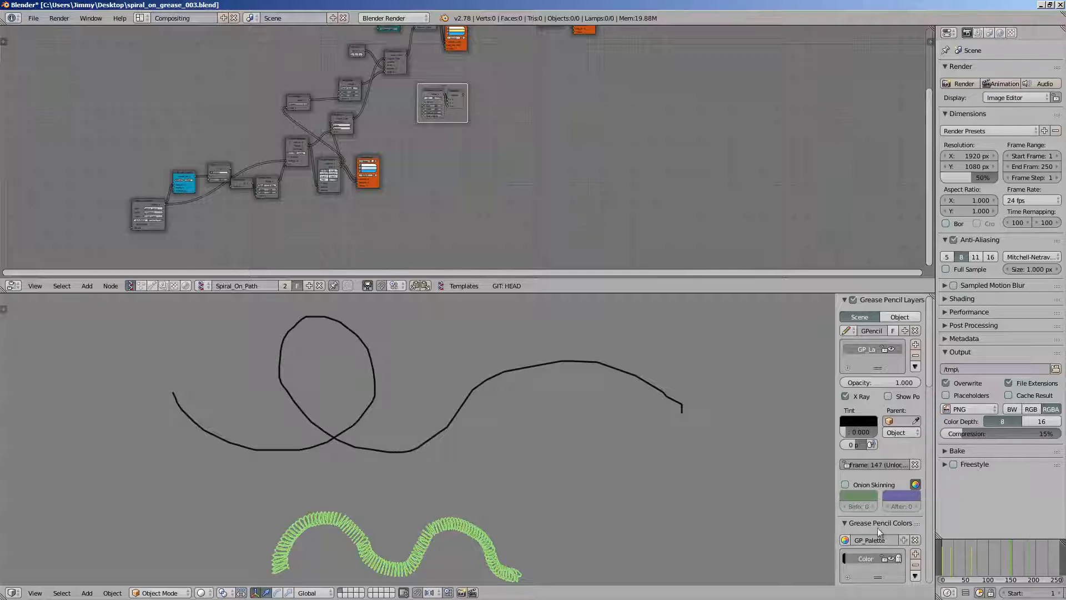
pyautogui.moveTo(590, 465)
pyautogui.mouseDown(button='middle')
pyautogui.moveTo(671, 509)
pyautogui.moveTo(617, 527)
pyautogui.moveTo(495, 518)
pyautogui.moveTo(691, 519)
pyautogui.moveTo(593, 546)
pyautogui.moveTo(531, 451)
pyautogui.mouseUp(button='middle')
pyautogui.scroll(6, 532, 456)
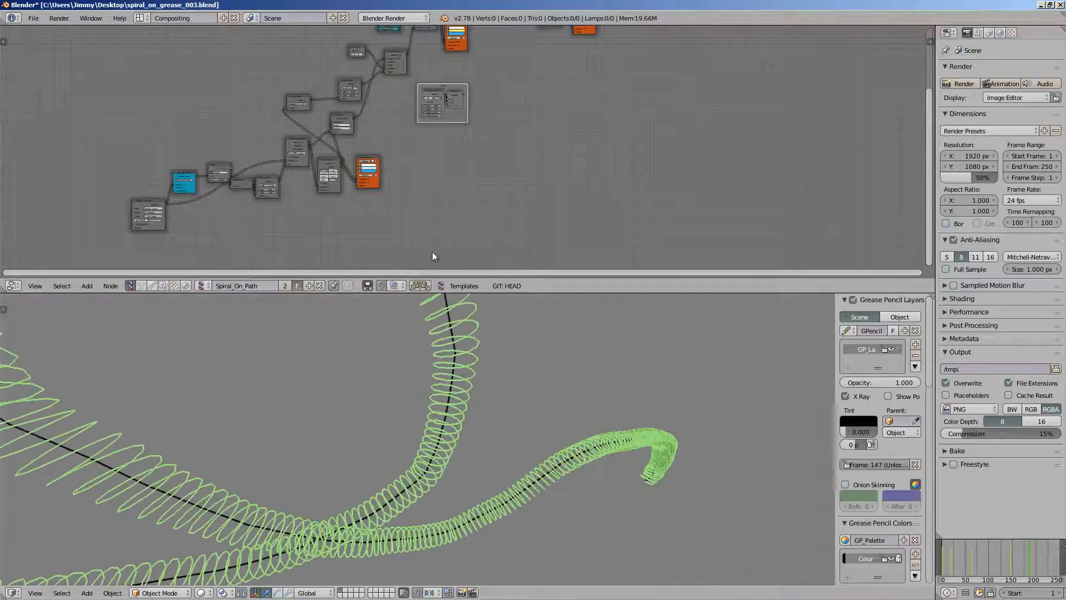
pyautogui.moveTo(457, 136); pyautogui.dragTo(499, 189, button='middle')
# Step: Start a new file by reloading the start-up file
pyautogui.click(33, 17)
pyautogui.click(45, 25)
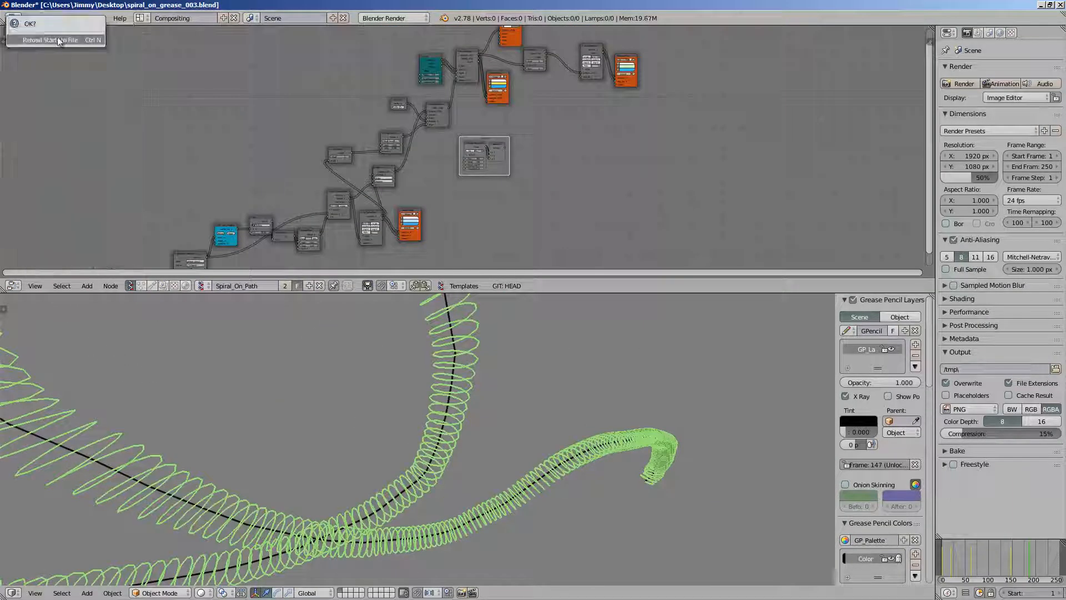
pyautogui.click(65, 40)
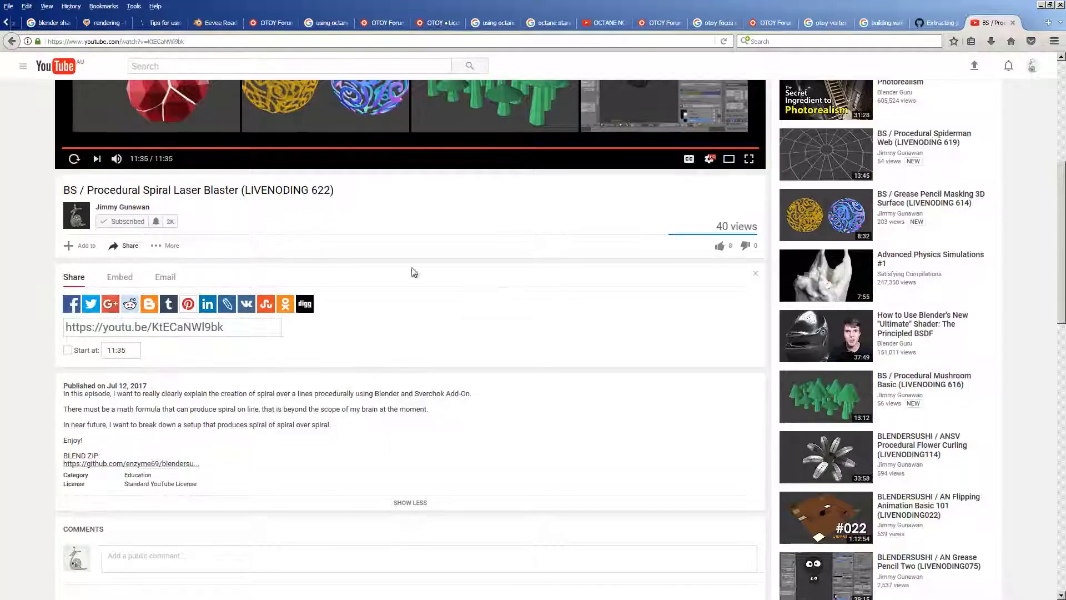
# Step: In the web browser, search for "LIVENODING 622" in a new tab and open the Procedural Spiral Laser Blaster video
pyautogui.scroll(5, 413, 272)
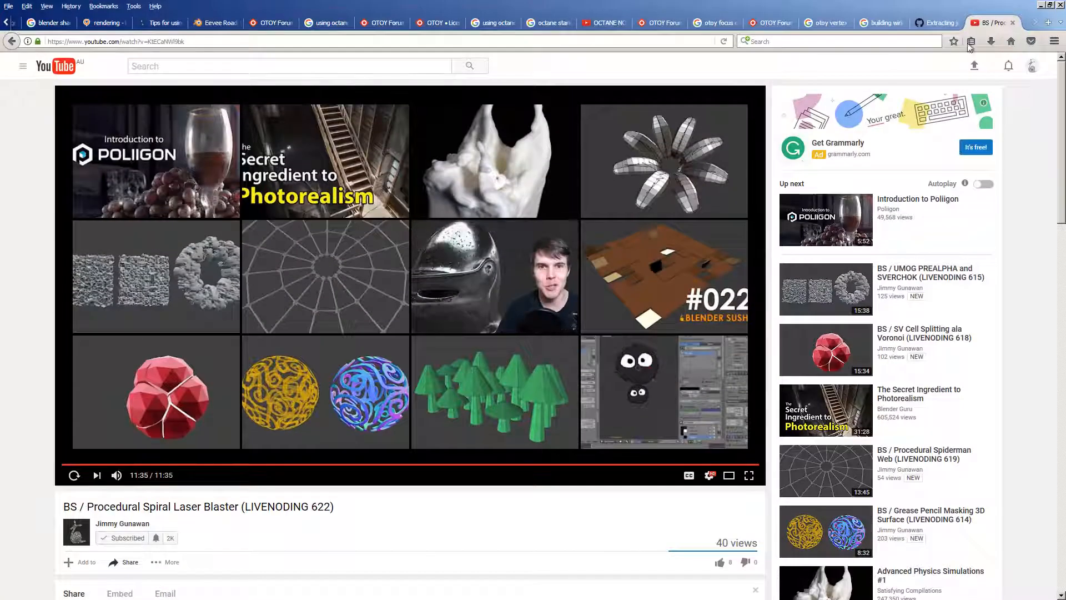
pyautogui.click(1048, 23)
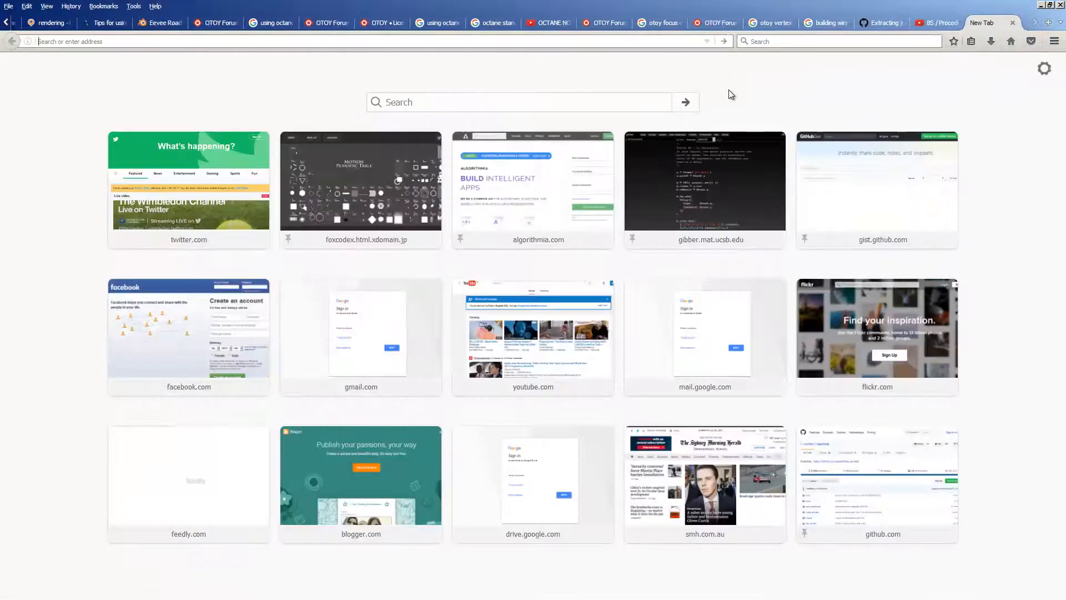
pyautogui.write('LIVENODING')
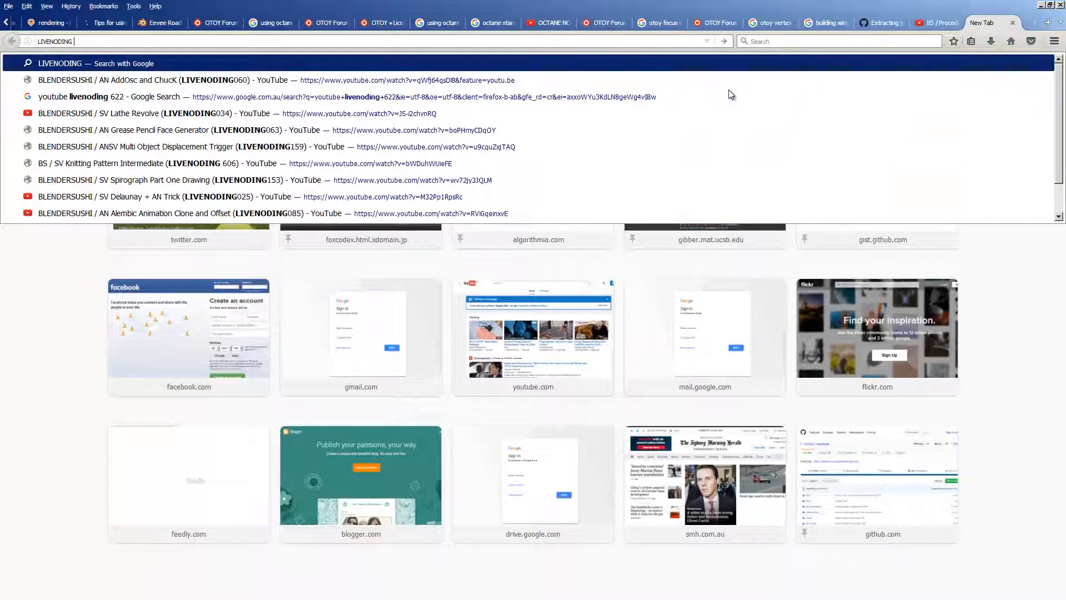
pyautogui.write(' 622')
pyautogui.press('Return')
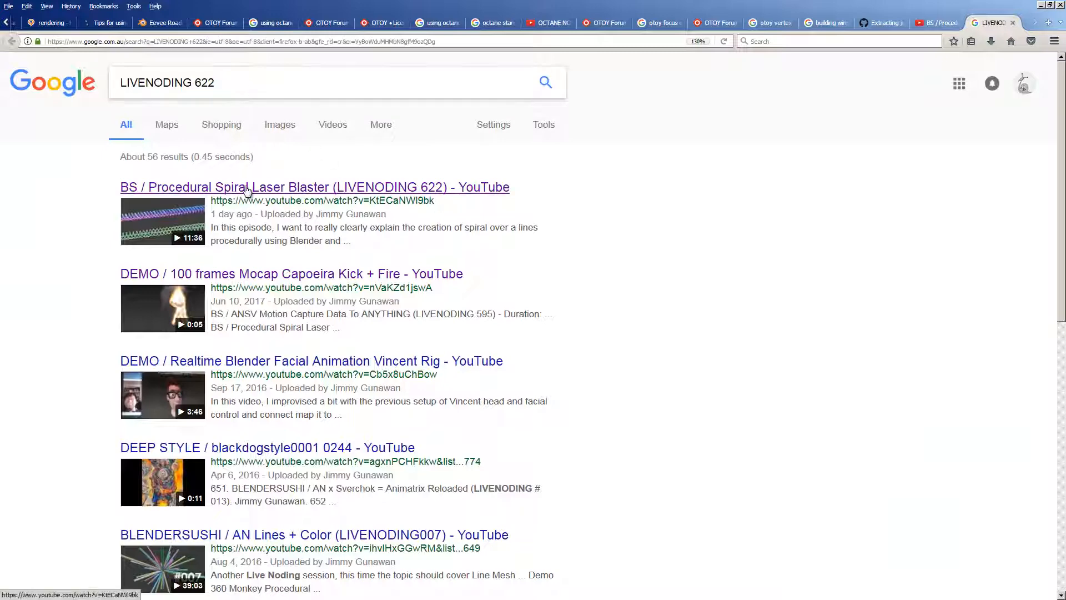
pyautogui.click(267, 189)
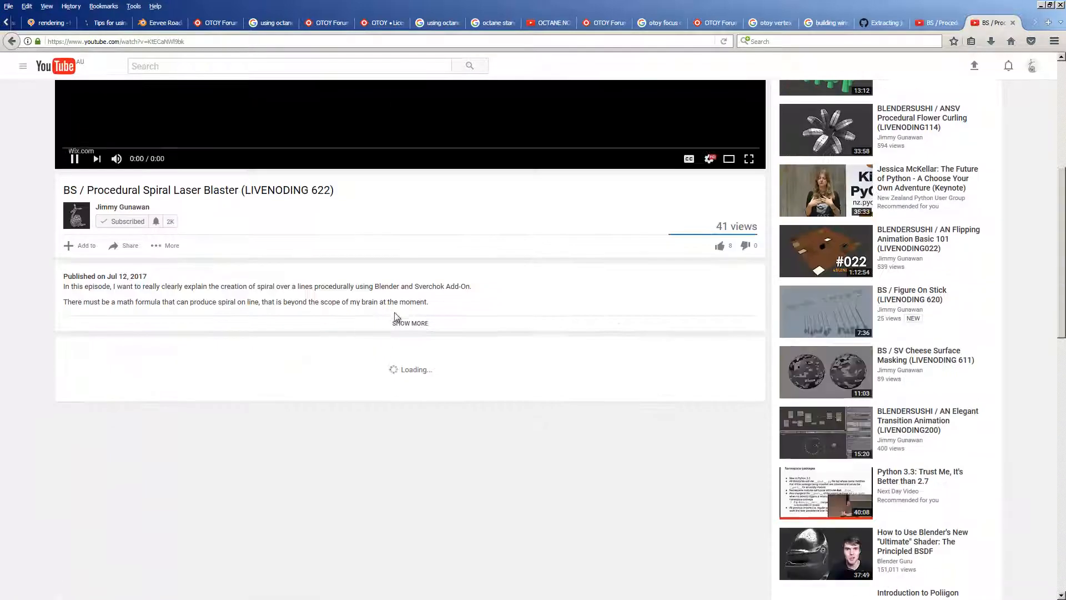
# Step: Expand the video description, copy the location of the BLEND ZIP link and close the video page
pyautogui.click(398, 325)
pyautogui.scroll(-4, 237, 295)
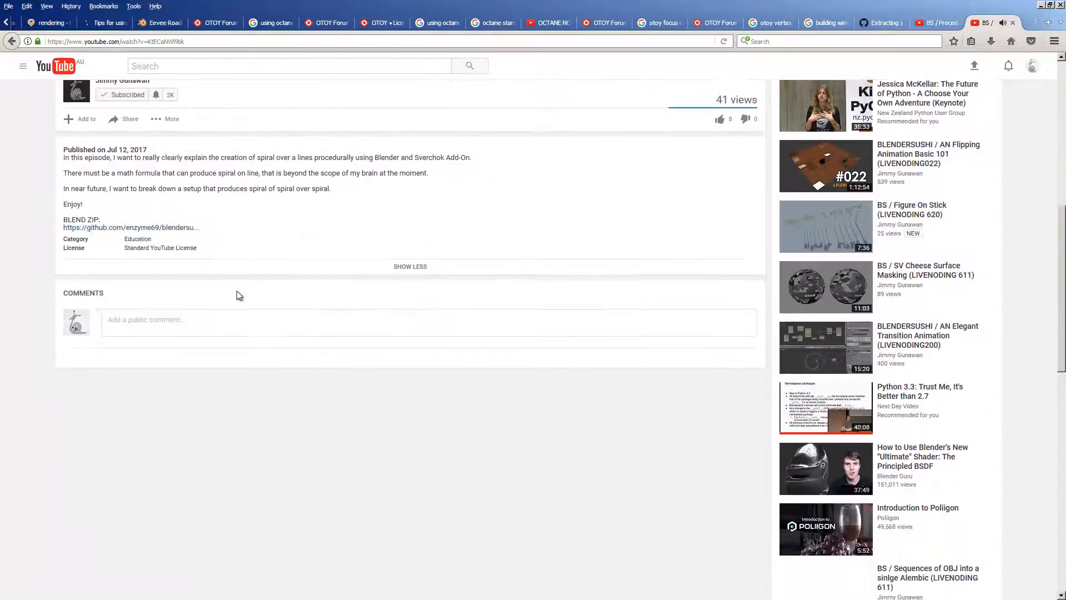
pyautogui.rightClick(169, 228)
pyautogui.press('Escape')
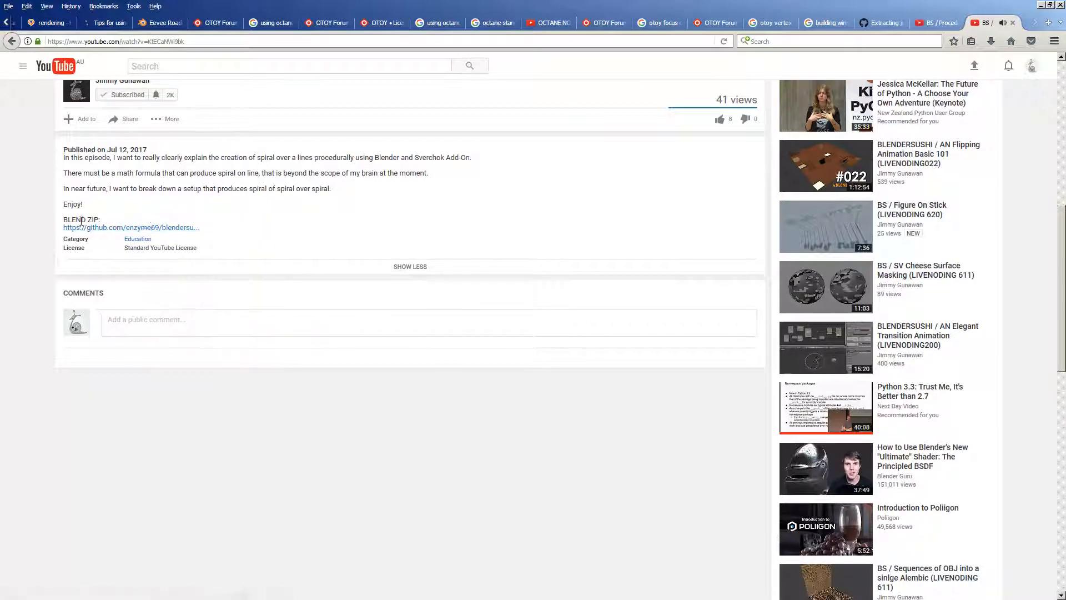
pyautogui.rightClick(159, 228)
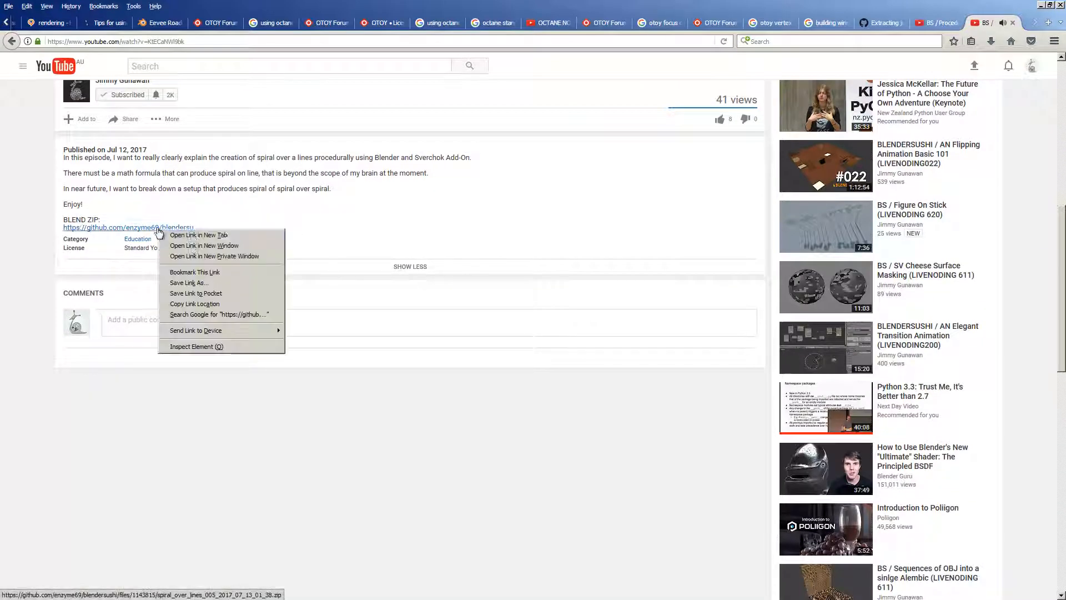
pyautogui.click(196, 304)
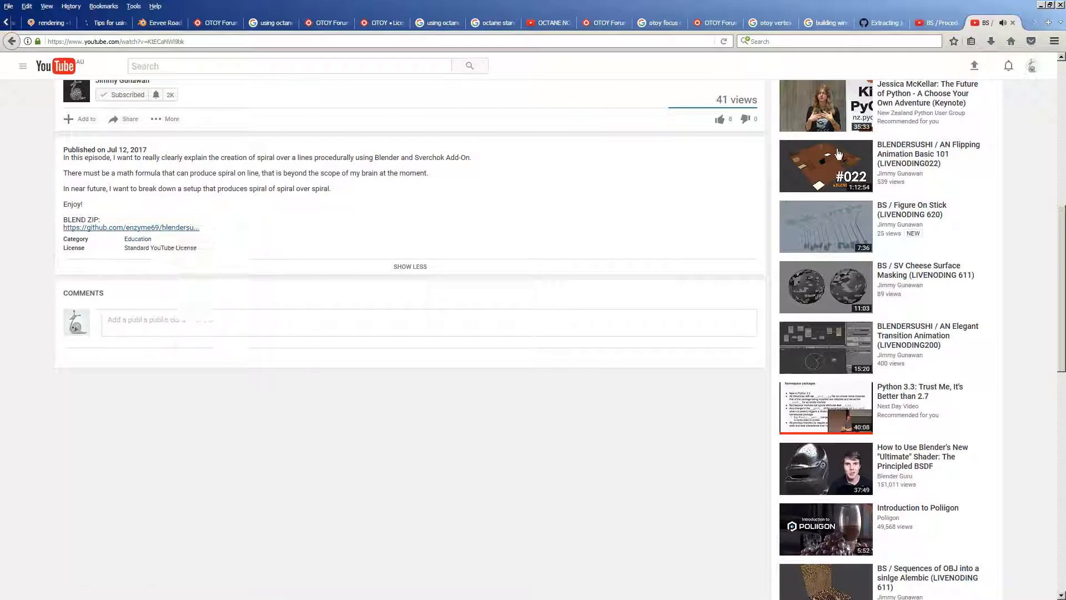
pyautogui.click(1013, 23)
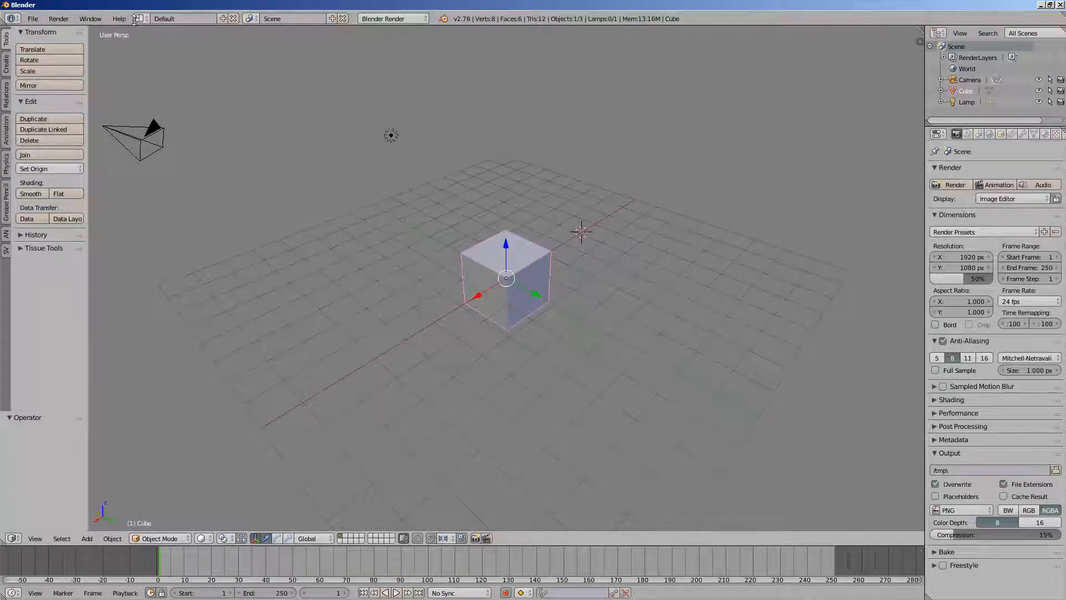
# Step: In Blender, change to the Compositing screen layout and create a new Sverchok node tree
pyautogui.click(138, 18)
pyautogui.click(167, 53)
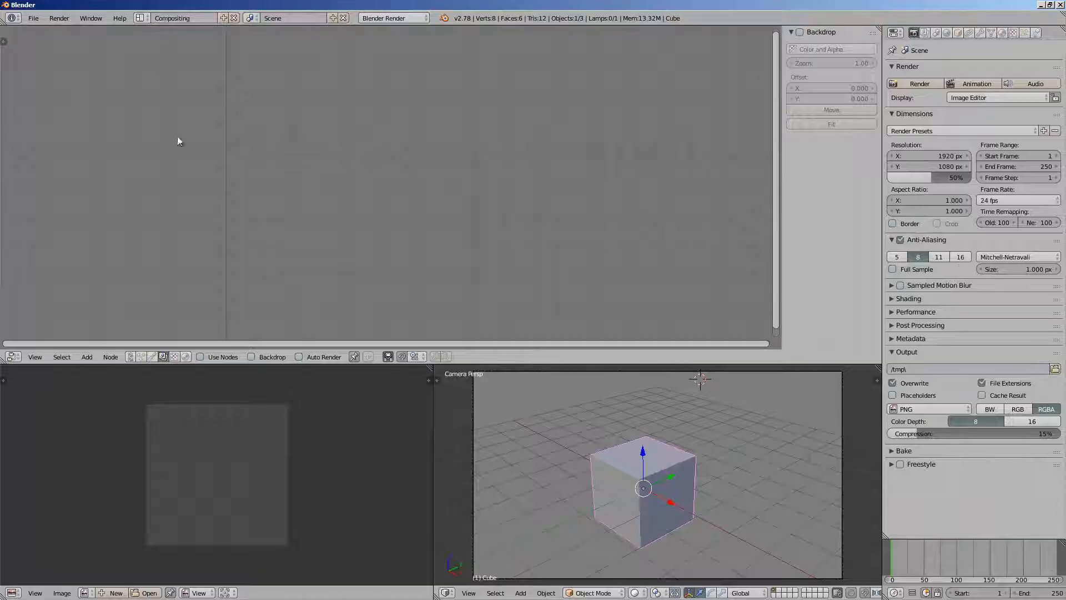
pyautogui.click(136, 357)
pyautogui.click(239, 358)
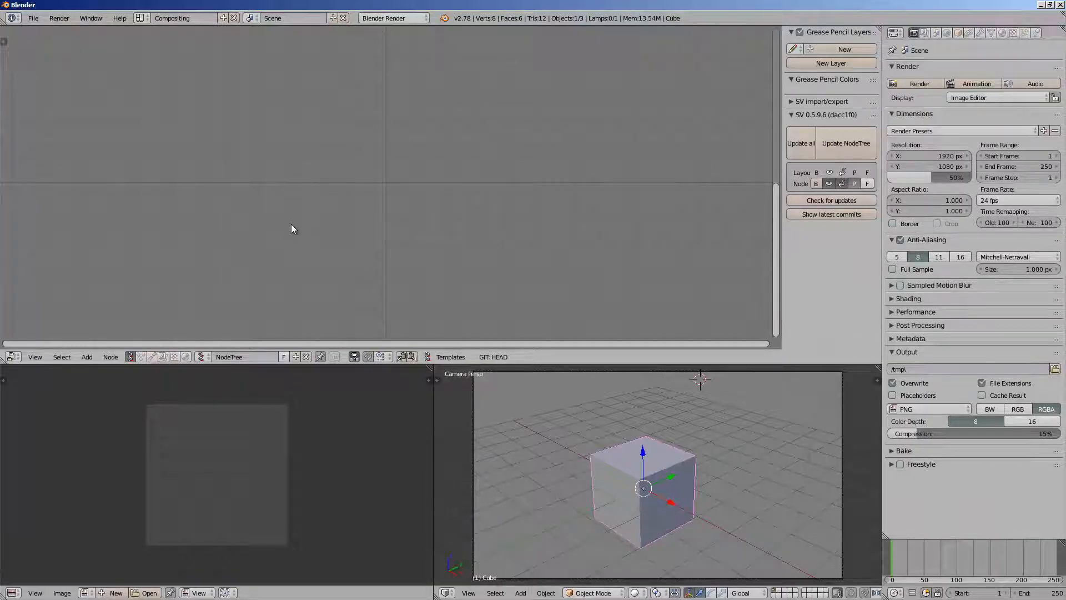
# Step: Load the zipped blend from the copied link with Load Zipped (Sverchok Dialog)
pyautogui.press('space')
pyautogui.press('space')
pyautogui.write('zip')
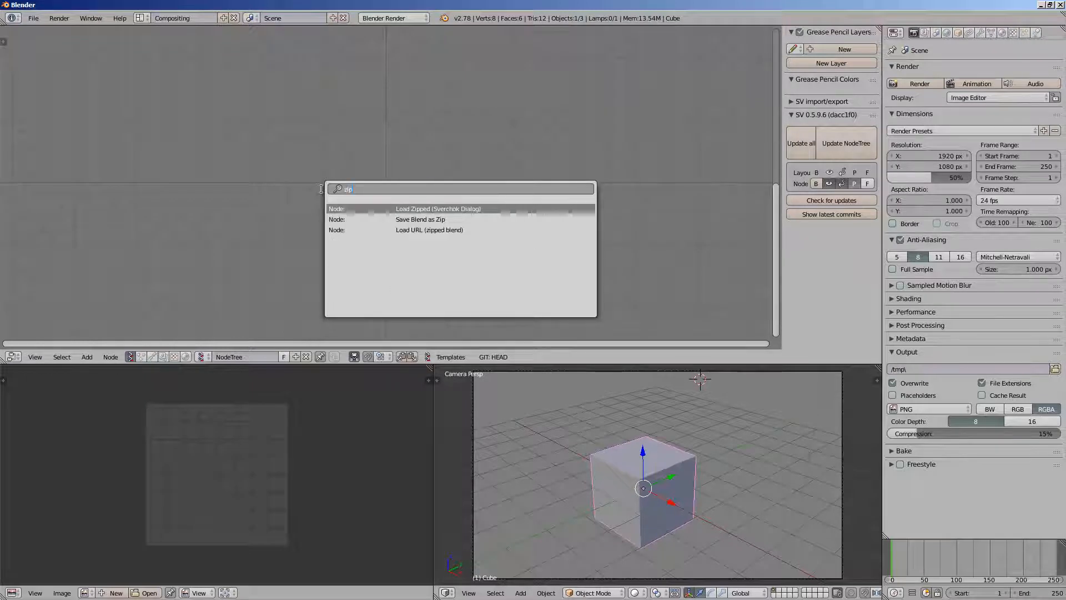
pyautogui.click(424, 208)
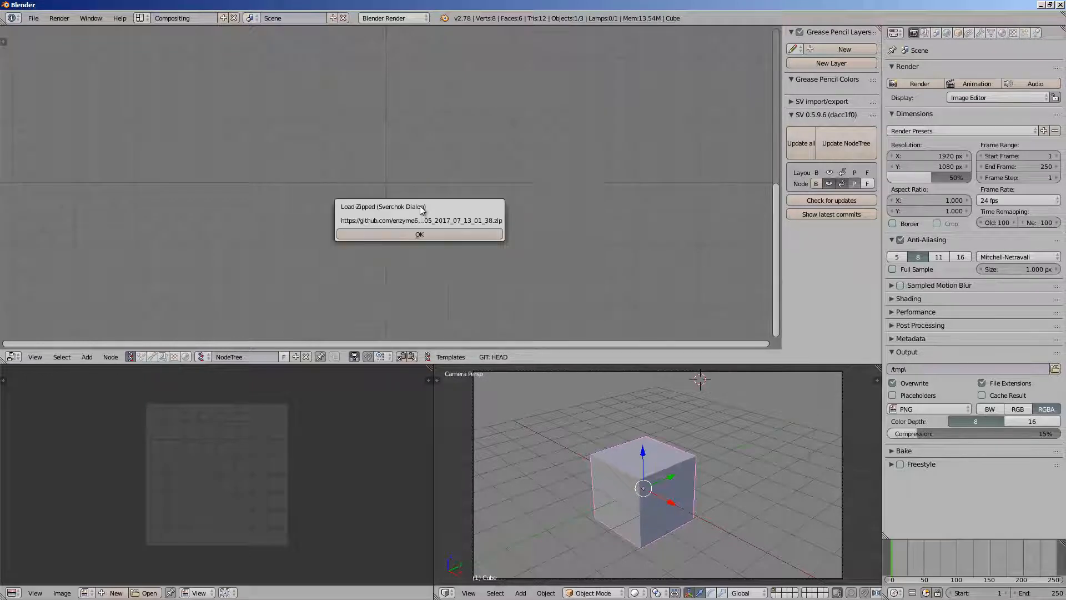
pyautogui.click(441, 235)
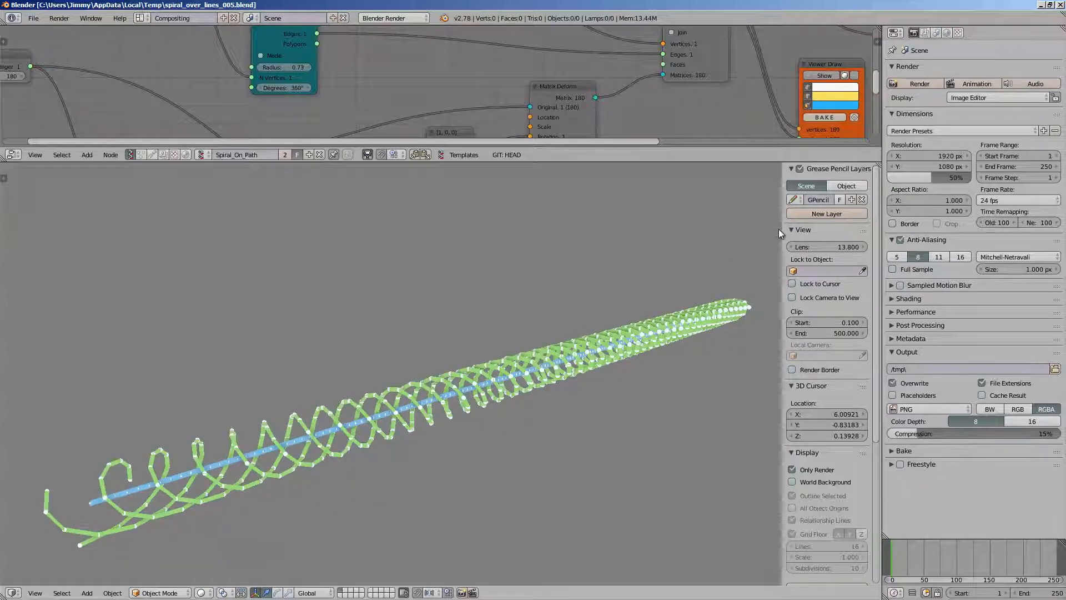
# Step: Hide the 3D view's properties region and draw a wavy two-hump grease pencil stroke above the straight spiral
pyautogui.press('n')
pyautogui.moveTo(479, 233); pyautogui.dragTo(469, 233, button='middle')
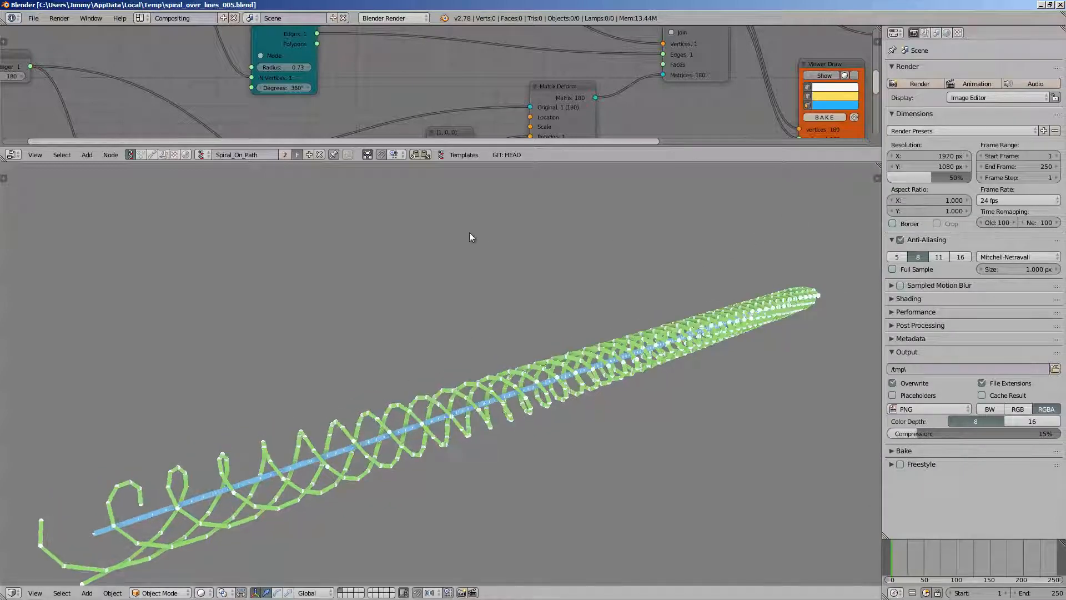
pyautogui.moveTo(451, 294); pyautogui.dragTo(274, 435, button='middle')
pyautogui.scroll(-3, 409, 335)
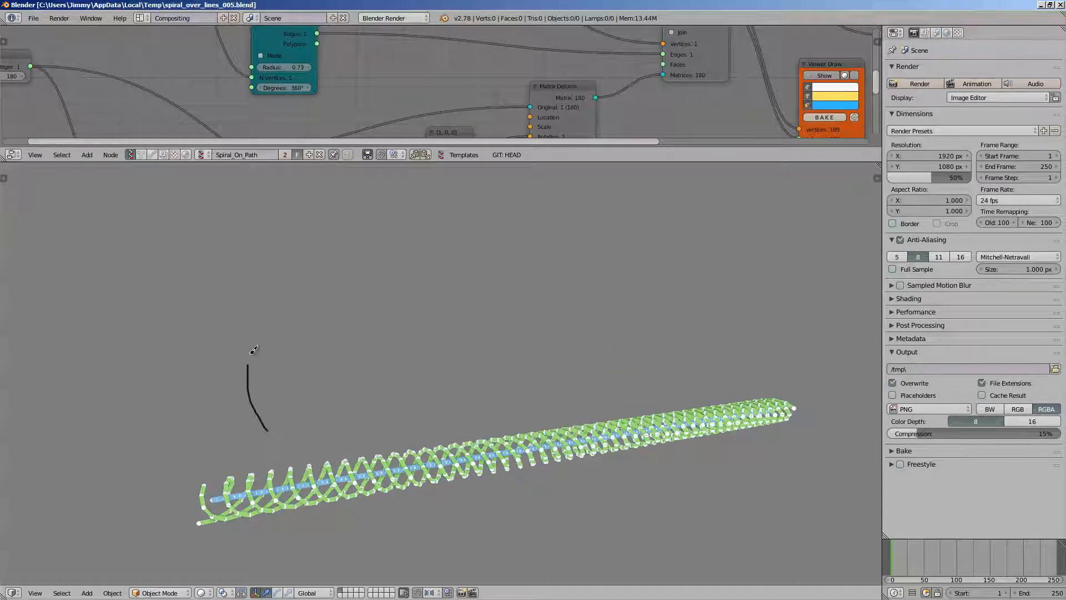
pyautogui.moveTo(475, 312); pyautogui.dragTo(680, 363)
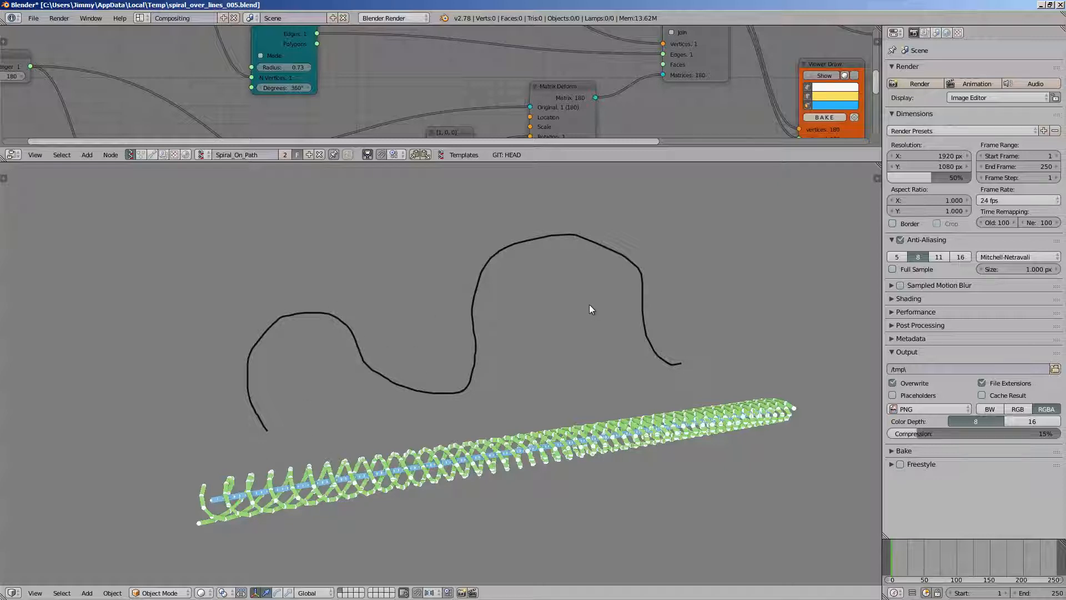
# Step: Save the file to the Desktop folder as spiraling_grease_pencil_demo_001
pyautogui.click(32, 19)
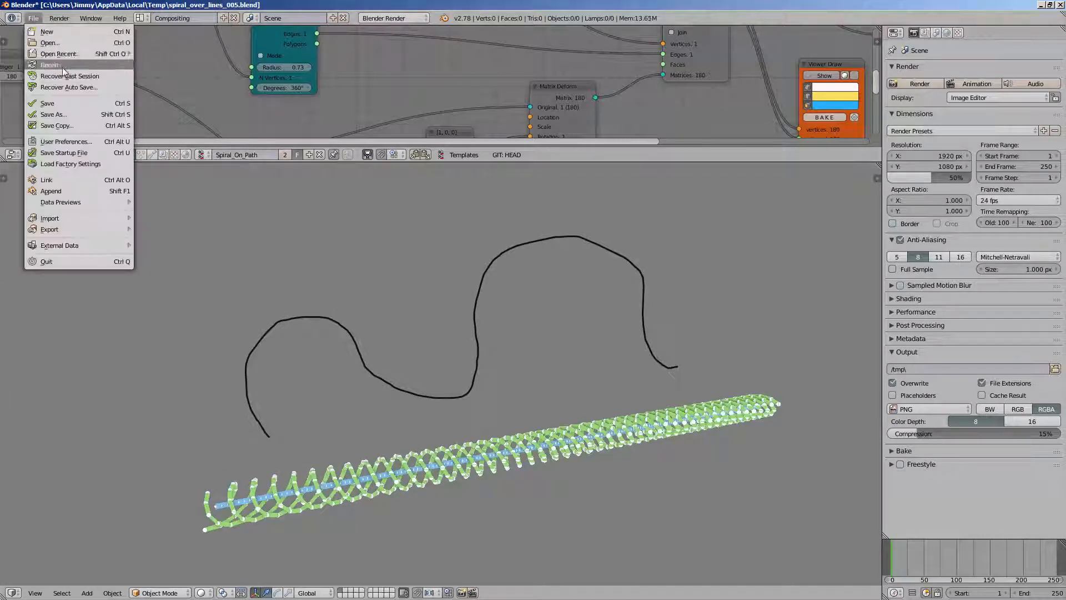
pyautogui.click(73, 114)
pyautogui.click(56, 148)
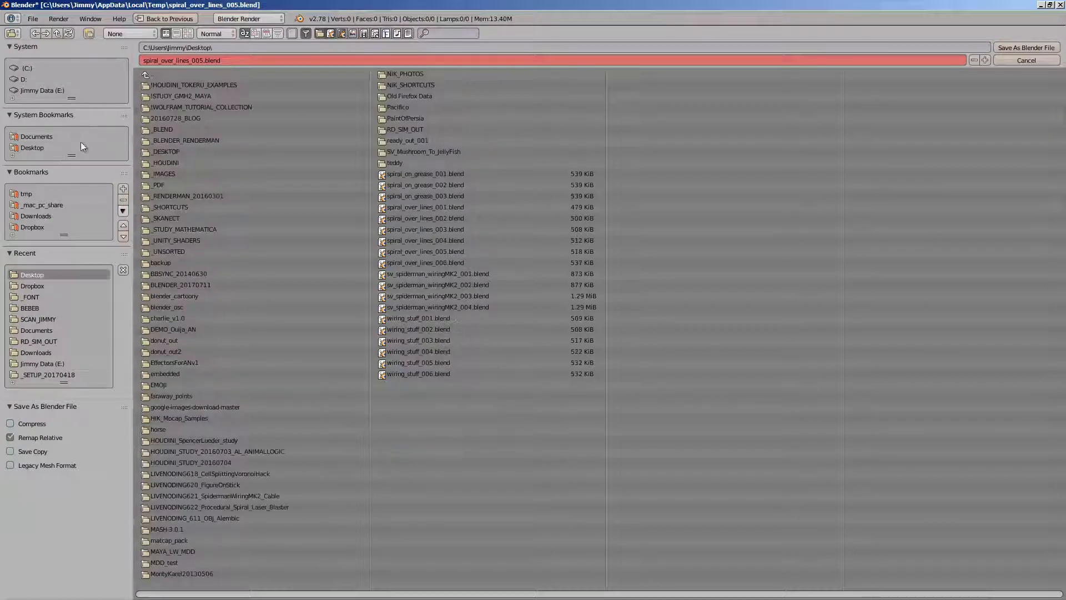
pyautogui.click(289, 59)
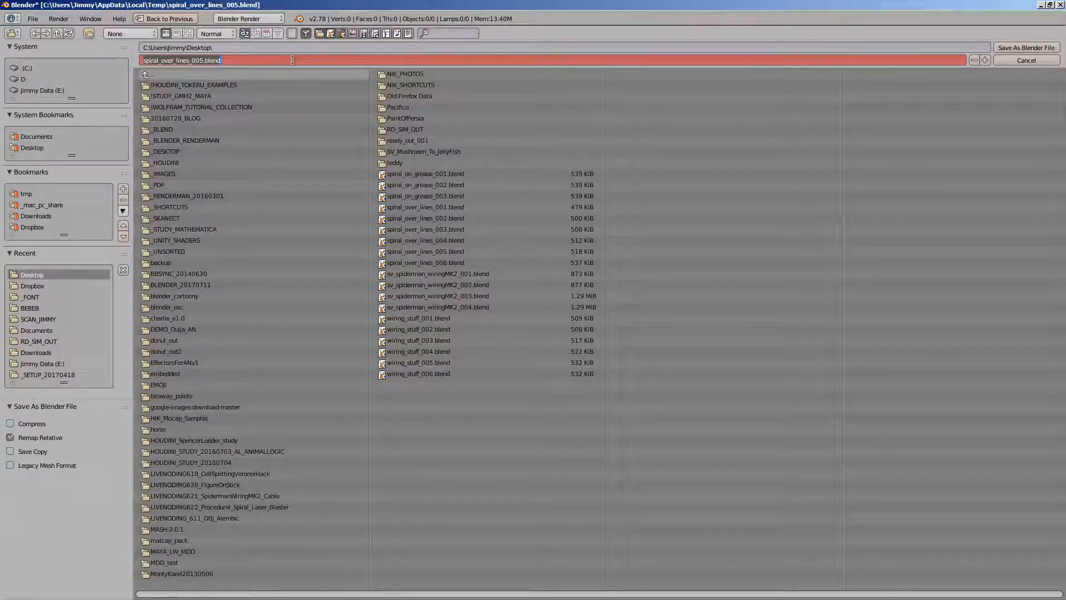
pyautogui.write('spiraling_grease')
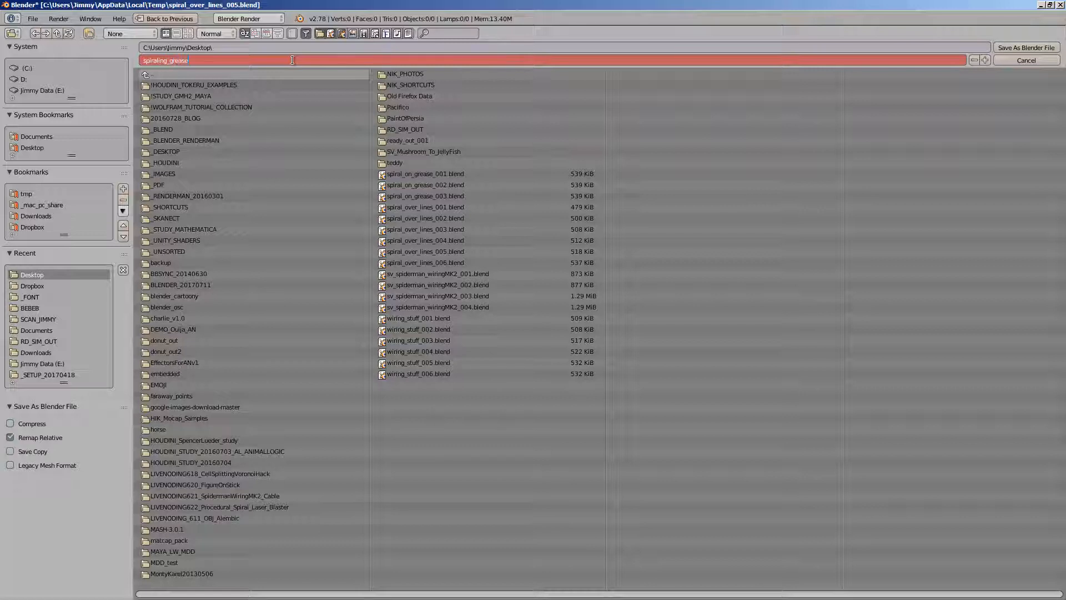
pyautogui.write('_pencil_demo_001')
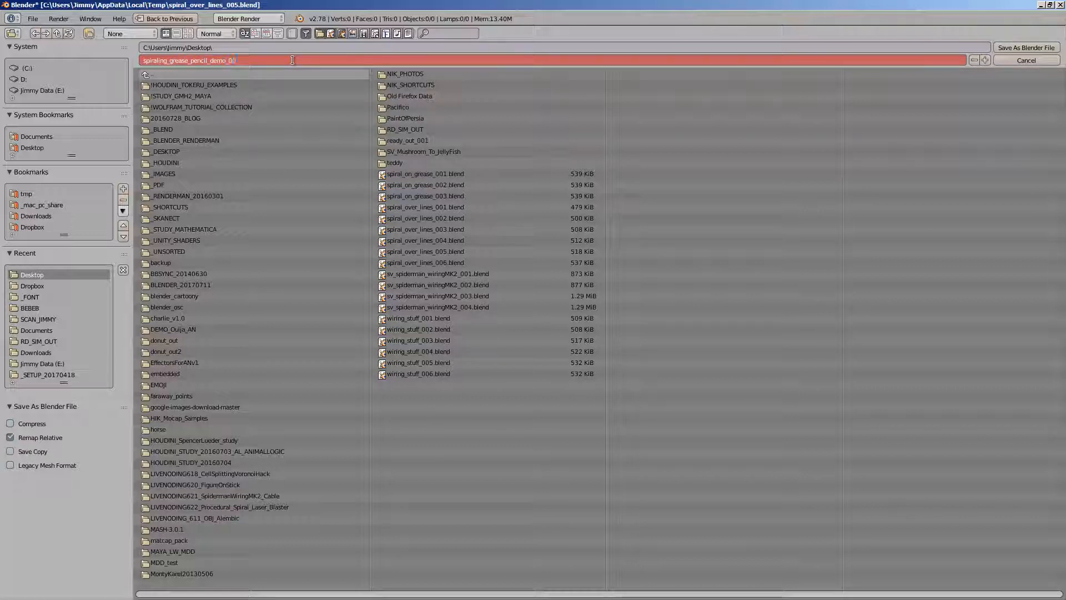
pyautogui.press('Return')
pyautogui.click(998, 48)
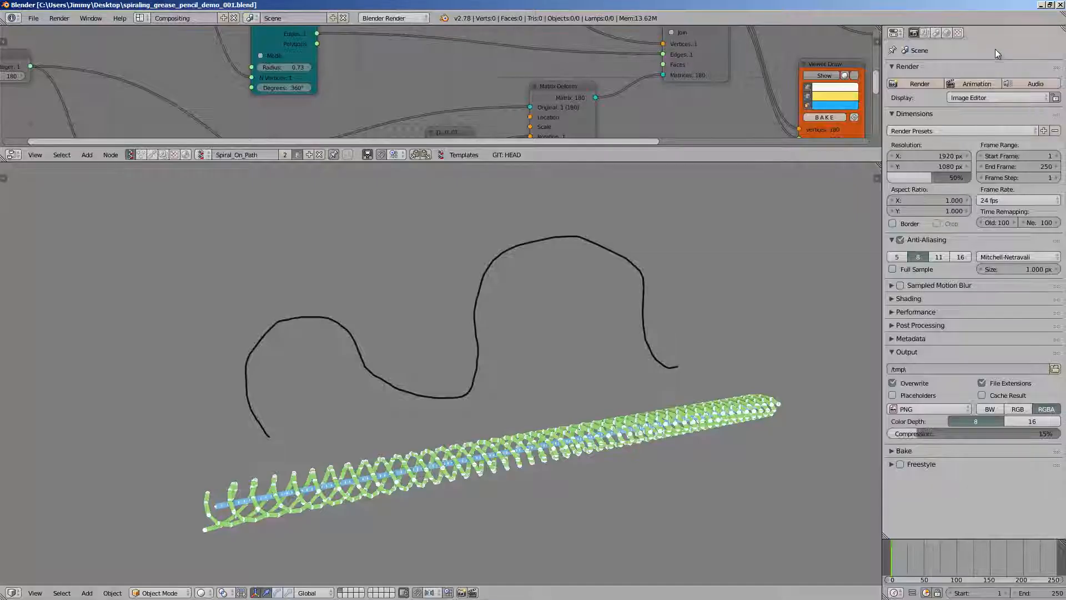
# Step: Enlarge the node editor and delete the unused Frame together with its Random Num Gen and Vector in nodes
pyautogui.moveTo(603, 161); pyautogui.dragTo(603, 388)
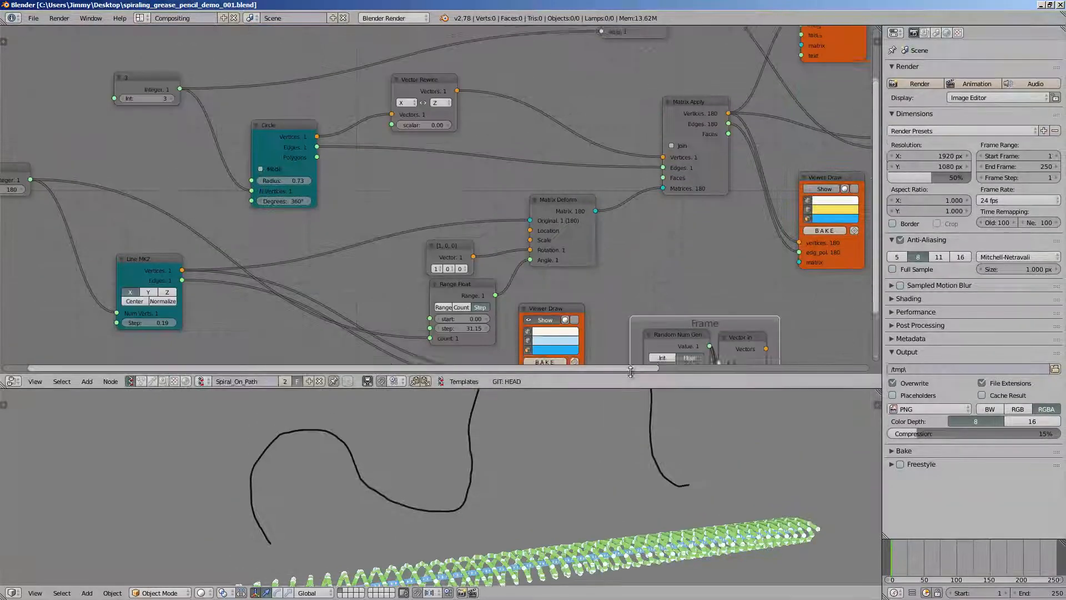
pyautogui.scroll(-5, 650, 261)
pyautogui.moveTo(652, 263); pyautogui.dragTo(461, 194, button='middle')
pyautogui.scroll(5, 465, 172)
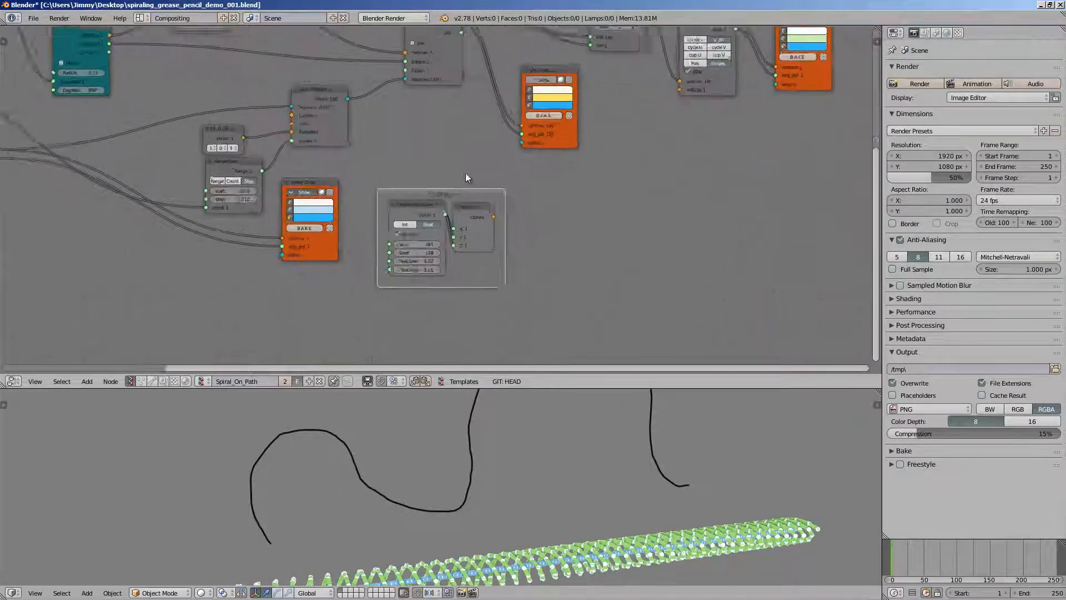
pyautogui.click(467, 209)
pyautogui.press('x')
pyautogui.click(441, 205)
pyautogui.press('x')
pyautogui.click(432, 192)
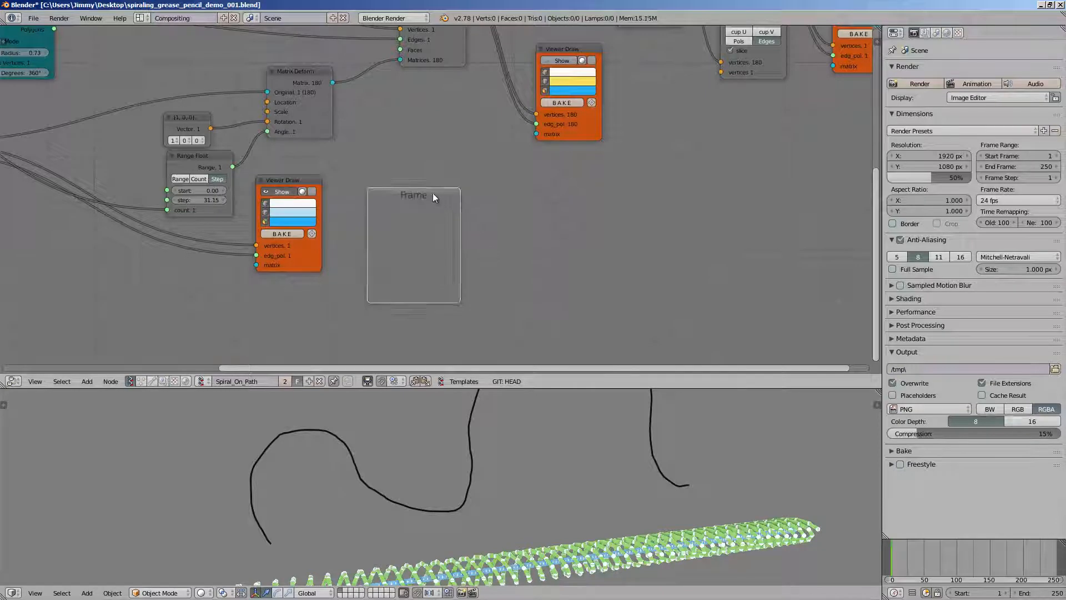
pyautogui.press('x')
# Step: Save the cleaned-up node setup over the existing blend file
pyautogui.moveTo(553, 175); pyautogui.dragTo(618, 225, button='middle')
pyautogui.hotkey('ctrl', 's')
pyautogui.click(561, 247)
# Step: Widen the node editor and 3D view by narrowing the render properties area, keeping the whole node tree and stroke in view
pyautogui.scroll(-3, 488, 185)
pyautogui.scroll(-1, 489, 185)
pyautogui.moveTo(489, 186); pyautogui.dragTo(524, 205, button='middle')
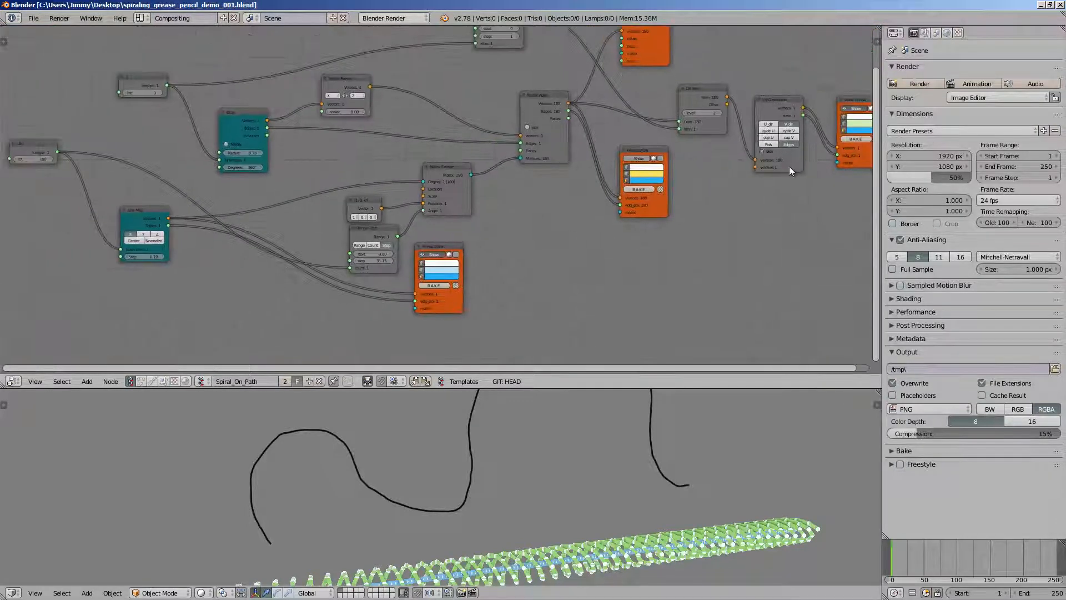
pyautogui.moveTo(881, 155); pyautogui.dragTo(966, 151)
pyautogui.scroll(-4, 484, 549)
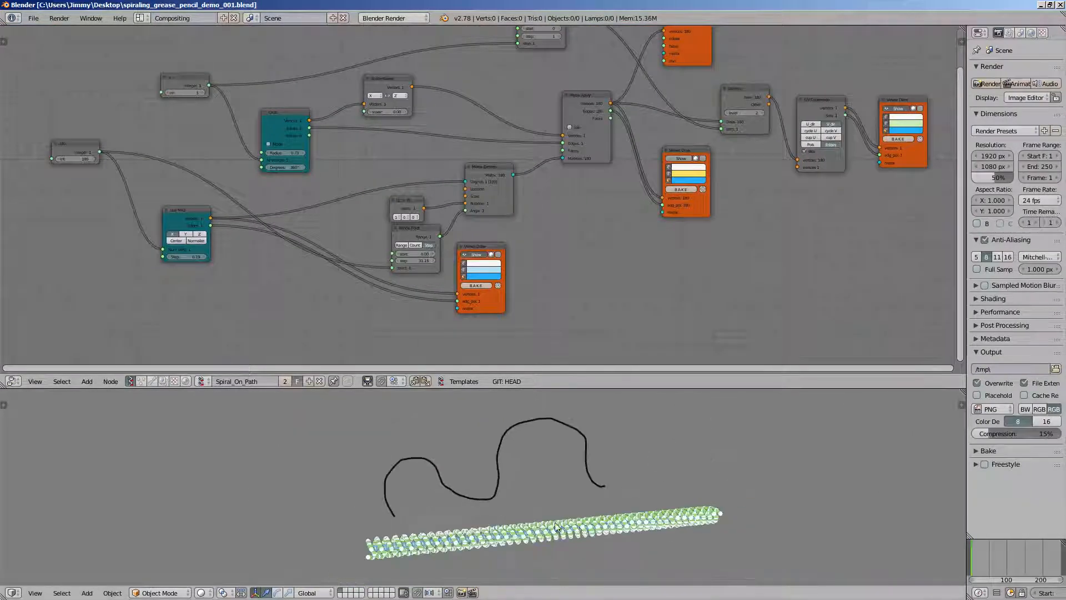
# Step: Delete the range node that drives the List Item's item input, so only item 0 is drawn
pyautogui.keyDown('shift'); pyautogui.moveTo(430, 578); pyautogui.dragTo(457, 496, button='middle'); pyautogui.keyUp('shift')
pyautogui.scroll(2, 455, 515)
pyautogui.scroll(2, 456, 497)
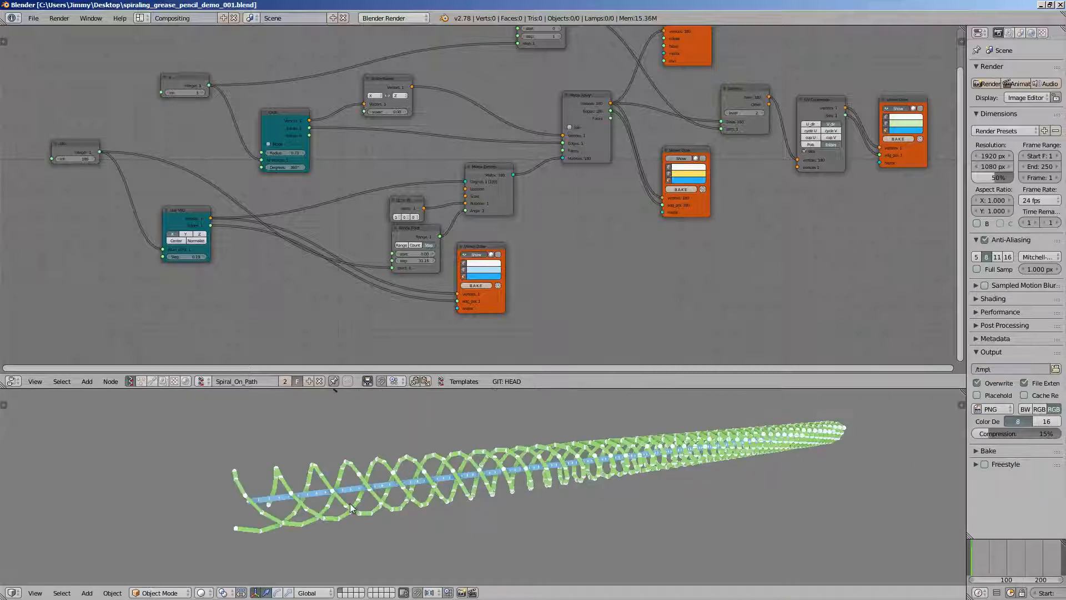
pyautogui.moveTo(634, 191); pyautogui.dragTo(569, 330, button='middle')
pyautogui.moveTo(490, 261); pyautogui.dragTo(564, 261, button='middle')
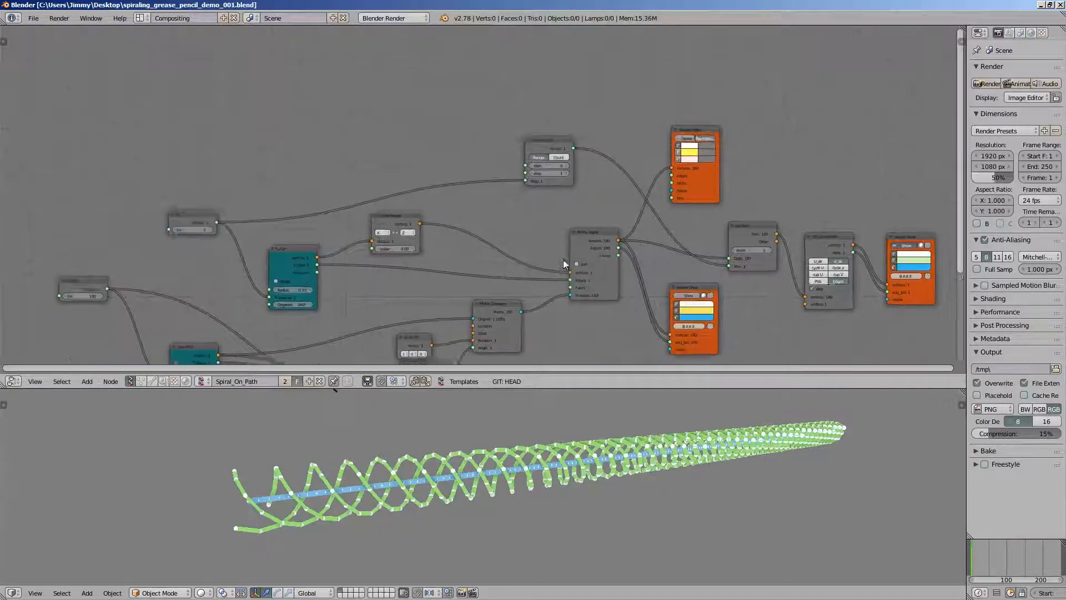
pyautogui.scroll(2, 564, 262)
pyautogui.moveTo(699, 222); pyautogui.dragTo(561, 232, button='middle')
pyautogui.scroll(2, 561, 232)
pyautogui.moveTo(585, 116); pyautogui.dragTo(570, 73)
pyautogui.moveTo(665, 254); pyautogui.dragTo(660, 221)
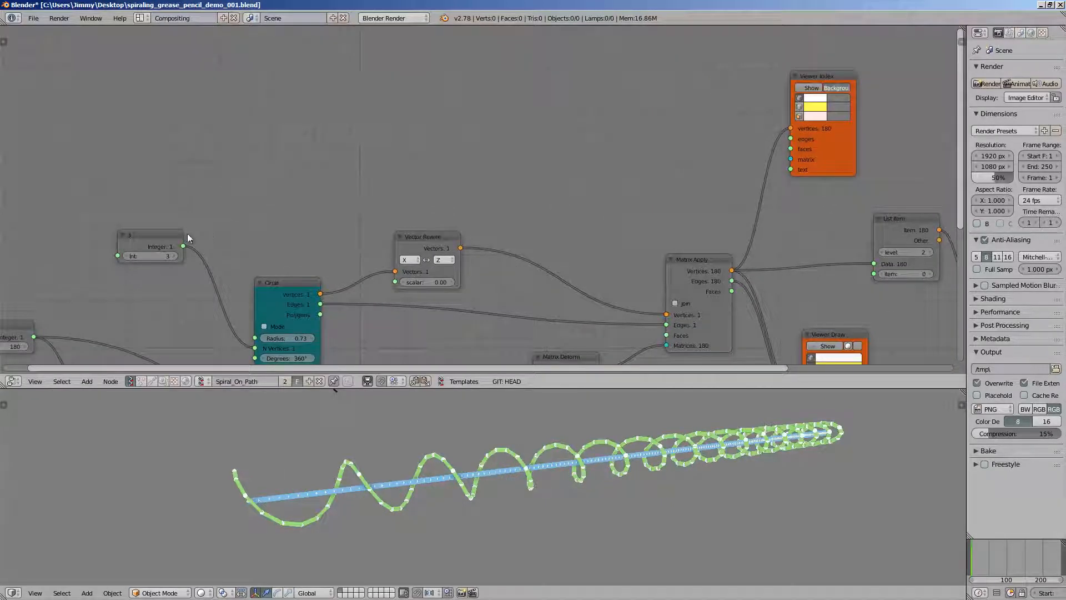
# Step: Delete the integer node set to 3 that drives the Circle node's vertex count
pyautogui.moveTo(165, 238); pyautogui.dragTo(286, 151)
pyautogui.moveTo(286, 151); pyautogui.dragTo(458, 118, button='middle')
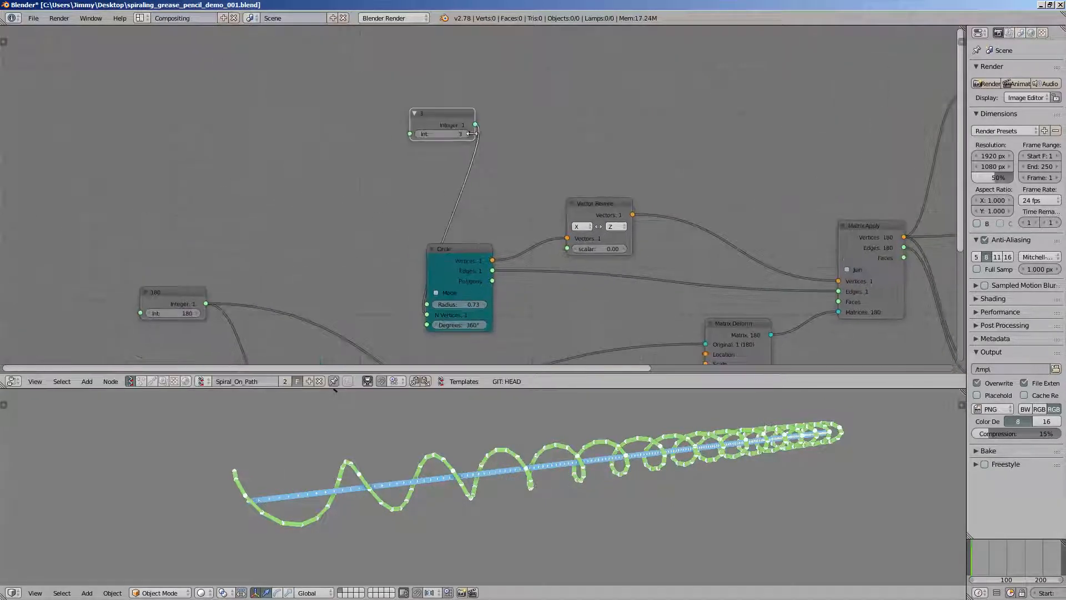
pyautogui.moveTo(458, 123); pyautogui.dragTo(278, 170)
pyautogui.press('x')
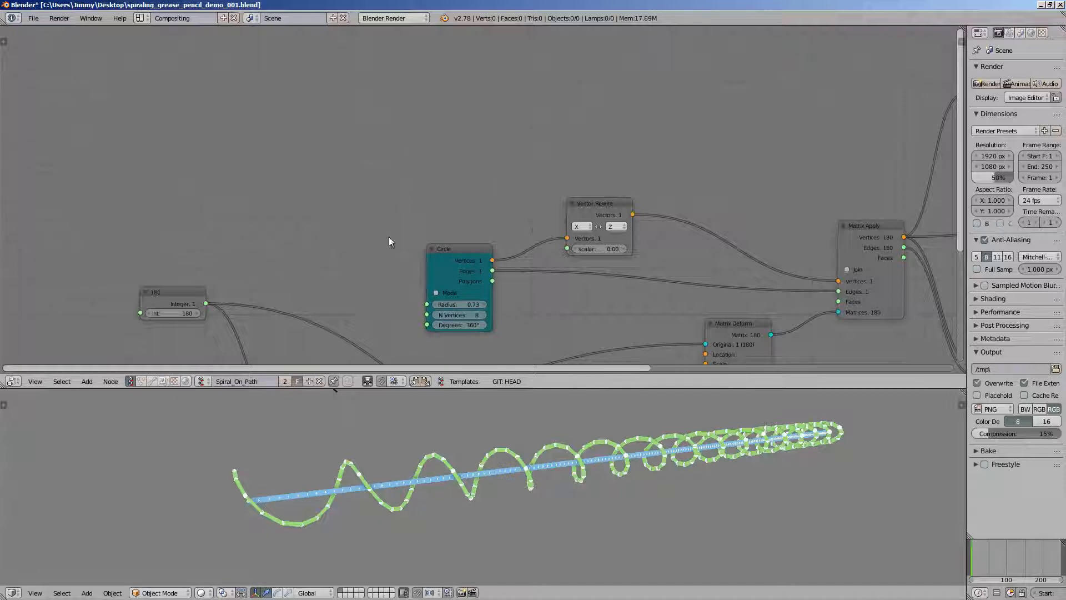
# Step: Set the Circle node to 12 vertices with a radius of 1.33
pyautogui.moveTo(389, 236); pyautogui.dragTo(394, 198, button='middle')
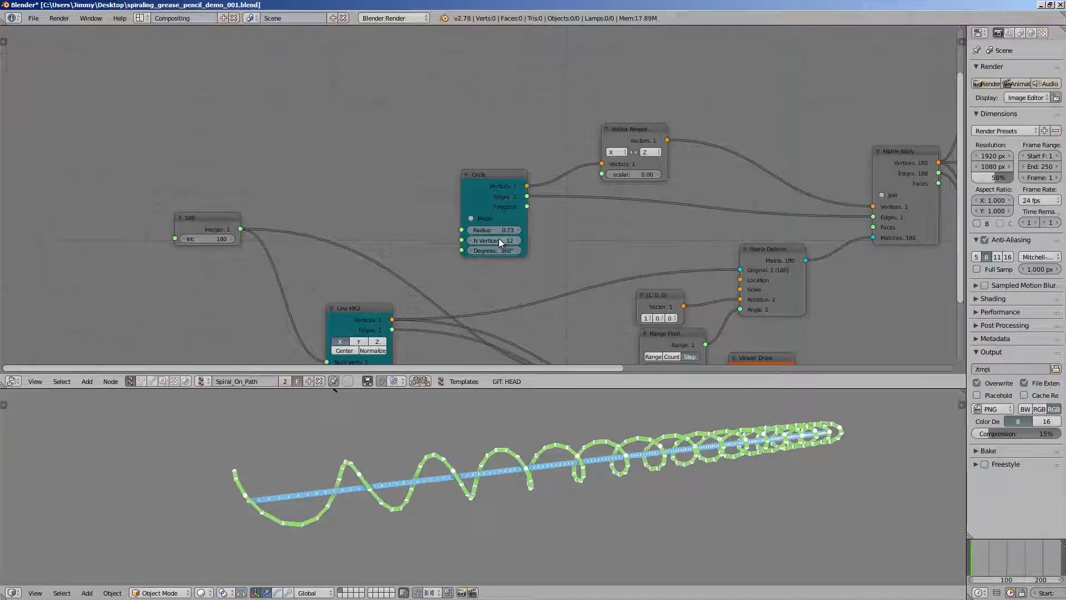
pyautogui.moveTo(537, 235); pyautogui.dragTo(528, 232, button='middle')
pyautogui.moveTo(495, 225)
pyautogui.mouseDown()
pyautogui.moveTo(518, 220)
pyautogui.moveTo(507, 220)
pyautogui.mouseUp()
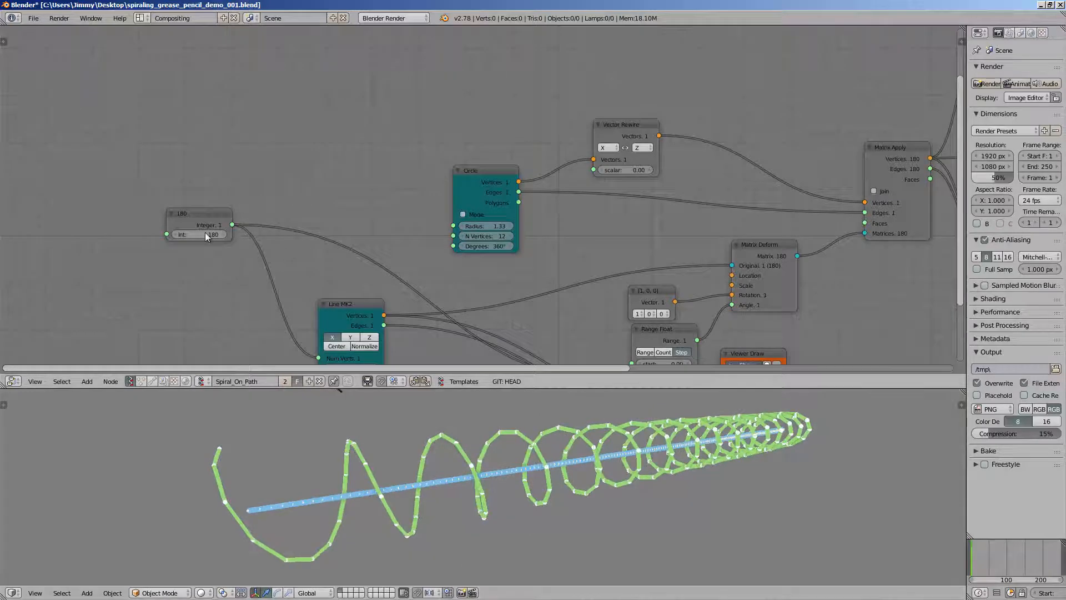
# Step: Set the integer node feeding Line MK2 to 212 and save the file
pyautogui.moveTo(205, 232); pyautogui.dragTo(407, 228)
pyautogui.moveTo(407, 227); pyautogui.dragTo(368, 139, button='middle')
pyautogui.scroll(-3, 312, 229)
pyautogui.moveTo(312, 229); pyautogui.dragTo(246, 223, button='middle')
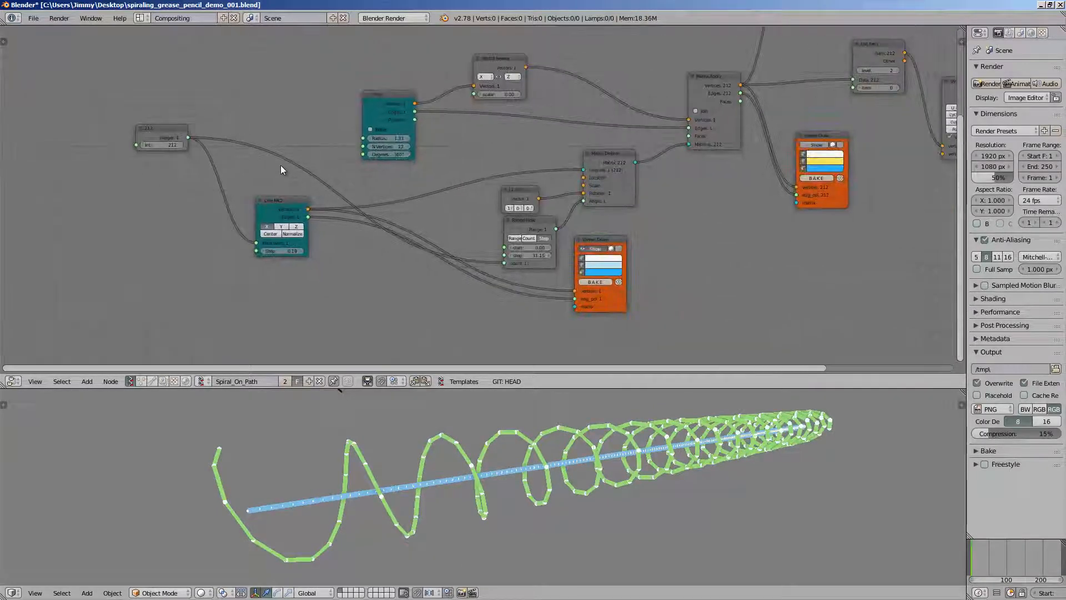
pyautogui.hotkey('ctrl', 's')
pyautogui.moveTo(314, 167); pyautogui.dragTo(282, 139, button='middle')
pyautogui.moveTo(293, 295); pyautogui.dragTo(335, 210, button='middle')
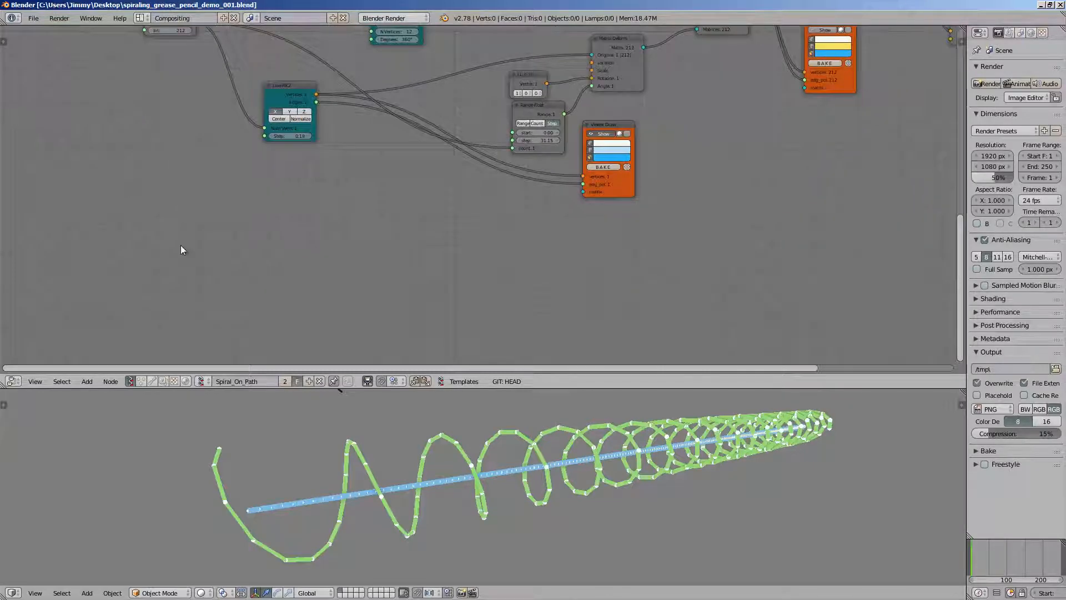
pyautogui.press('space')
pyautogui.write('grea')
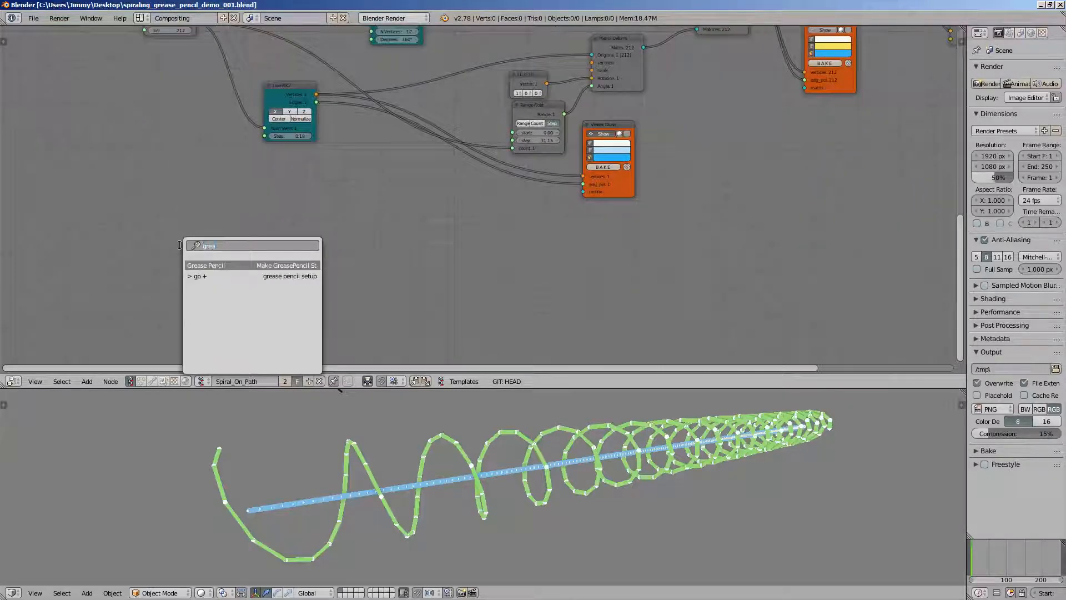
pyautogui.press('Escape')
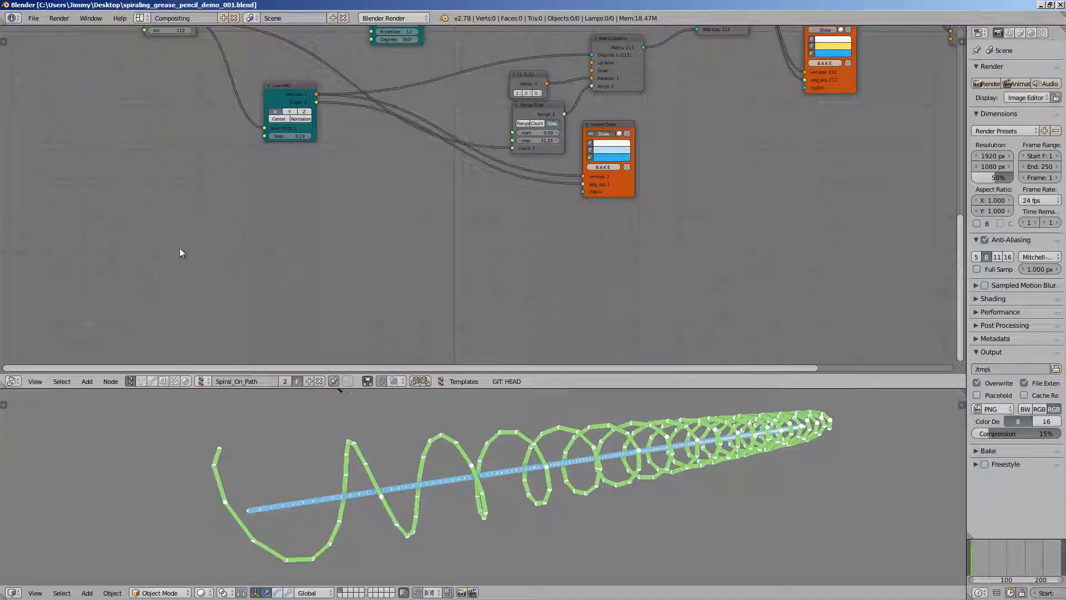
# Step: Insert the gp + grease pencil setup macro into the empty area below the existing node tree
pyautogui.press('space')
pyautogui.write('gp')
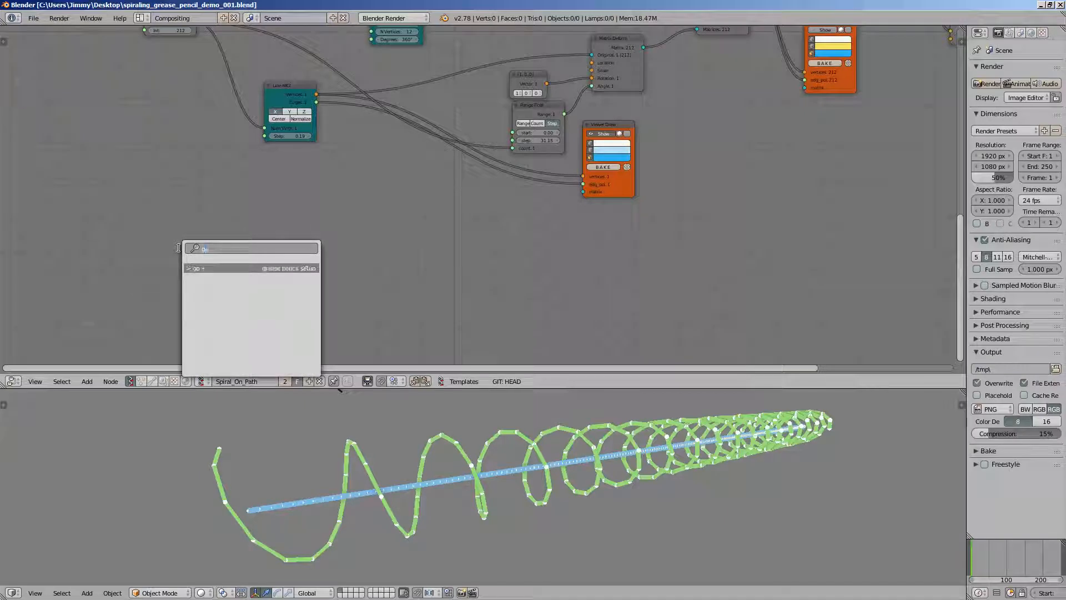
pyautogui.press('Return')
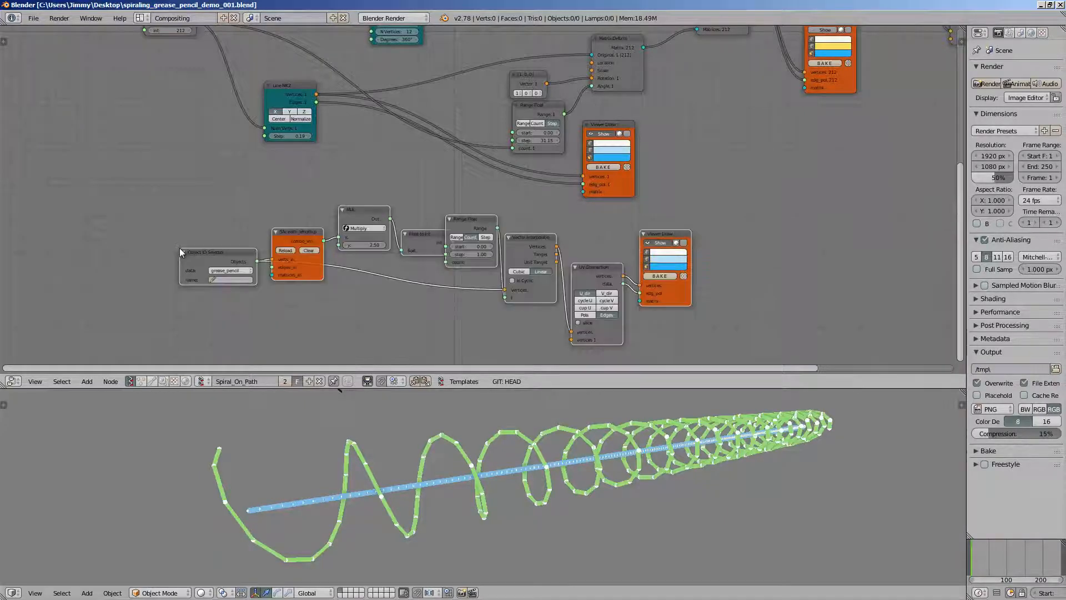
# Step: Move the whole grease pencil node group to clear space below and to the left of the spiral nodes
pyautogui.scroll(-2, 362, 240)
pyautogui.moveTo(546, 238); pyautogui.dragTo(564, 237, button='middle')
pyautogui.press('a')
pyautogui.press('a')
pyautogui.press('a')
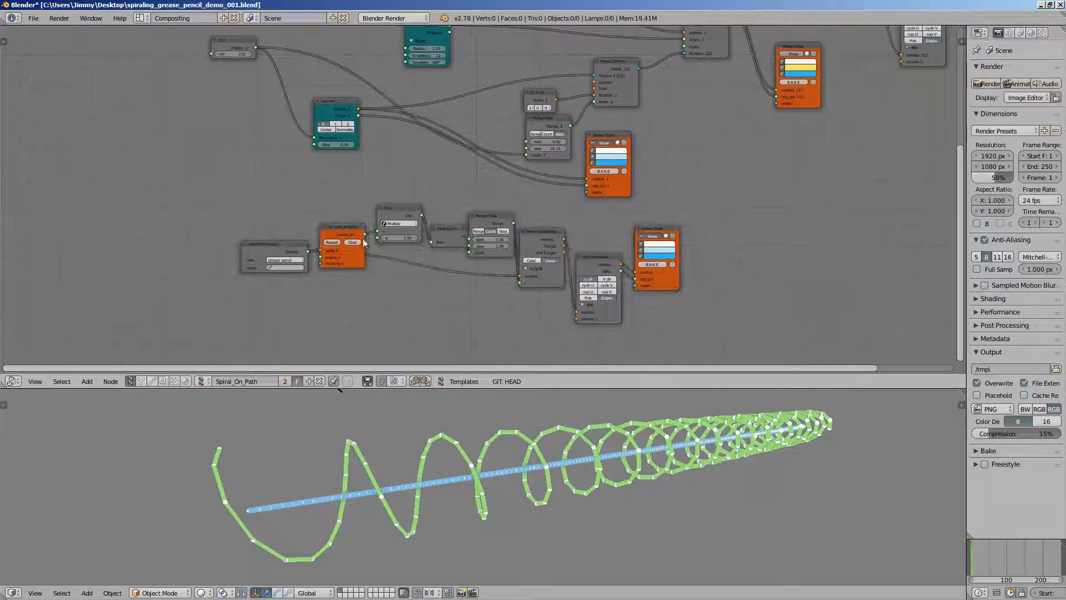
pyautogui.press('b')
pyautogui.moveTo(245, 203); pyautogui.dragTo(707, 317)
pyautogui.press('g')
pyautogui.click(408, 294)
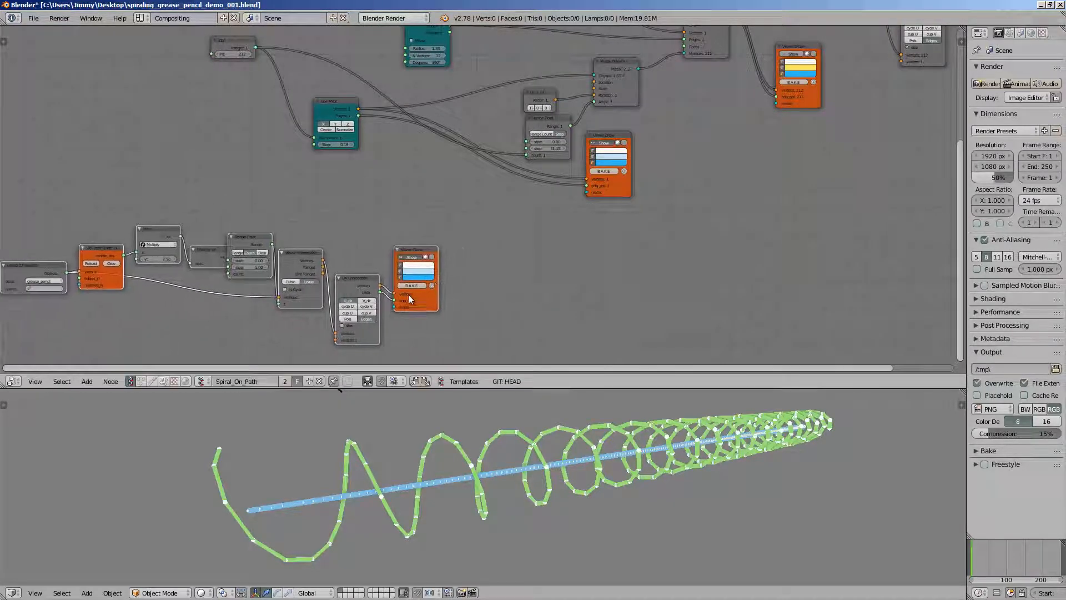
# Step: Configure the Object ID Selector to read GPencil, layer GP_Layer, using the active frame, and check the stroke points
pyautogui.scroll(2, 417, 275)
pyautogui.scroll(2, 308, 279)
pyautogui.click(167, 268)
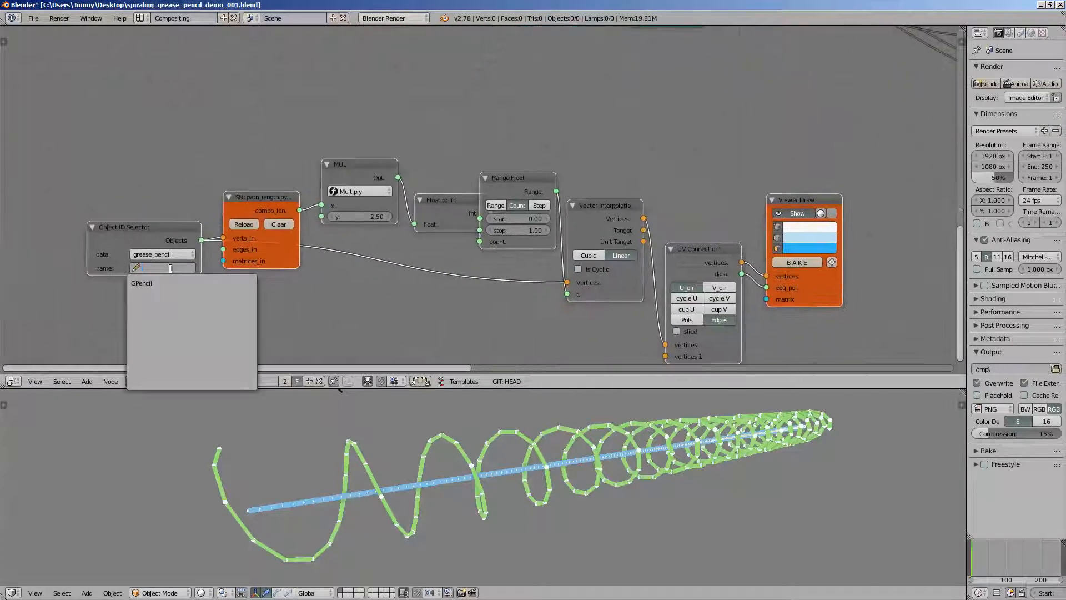
pyautogui.click(169, 280)
pyautogui.click(166, 280)
pyautogui.click(165, 295)
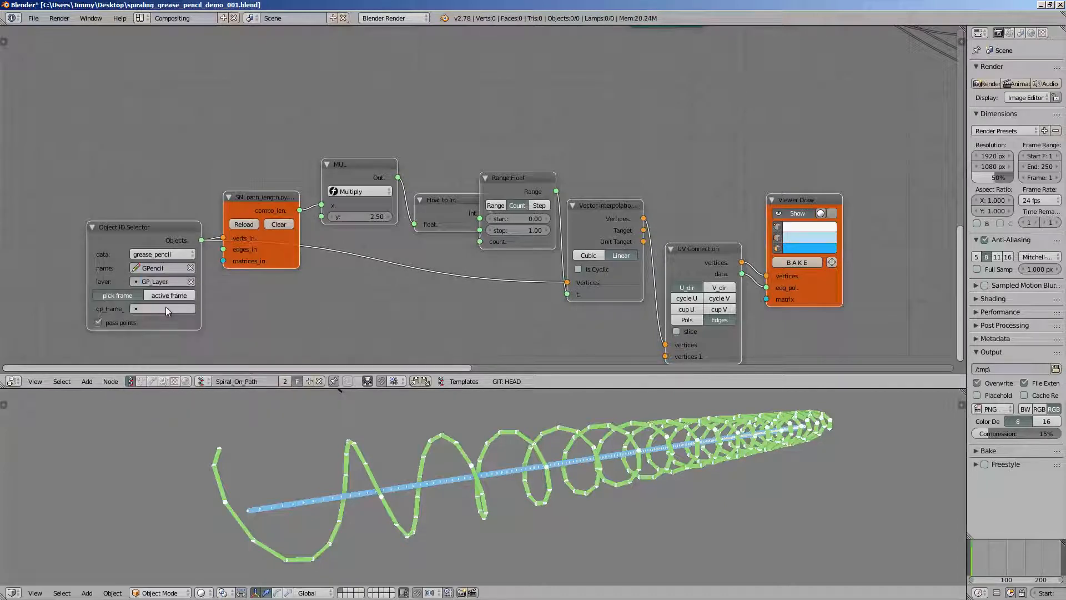
pyautogui.click(167, 294)
pyautogui.scroll(-3, 516, 507)
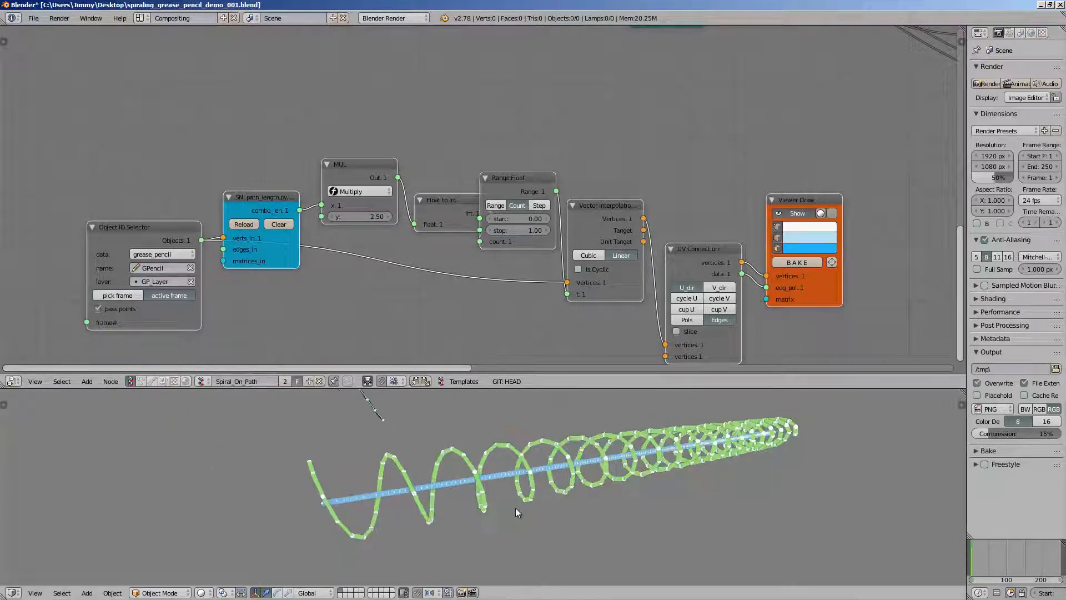
pyautogui.moveTo(518, 508); pyautogui.dragTo(532, 500, button='middle')
pyautogui.moveTo(542, 440)
pyautogui.mouseDown(button='middle')
pyautogui.moveTo(466, 484)
pyautogui.moveTo(437, 481)
pyautogui.mouseUp(button='middle')
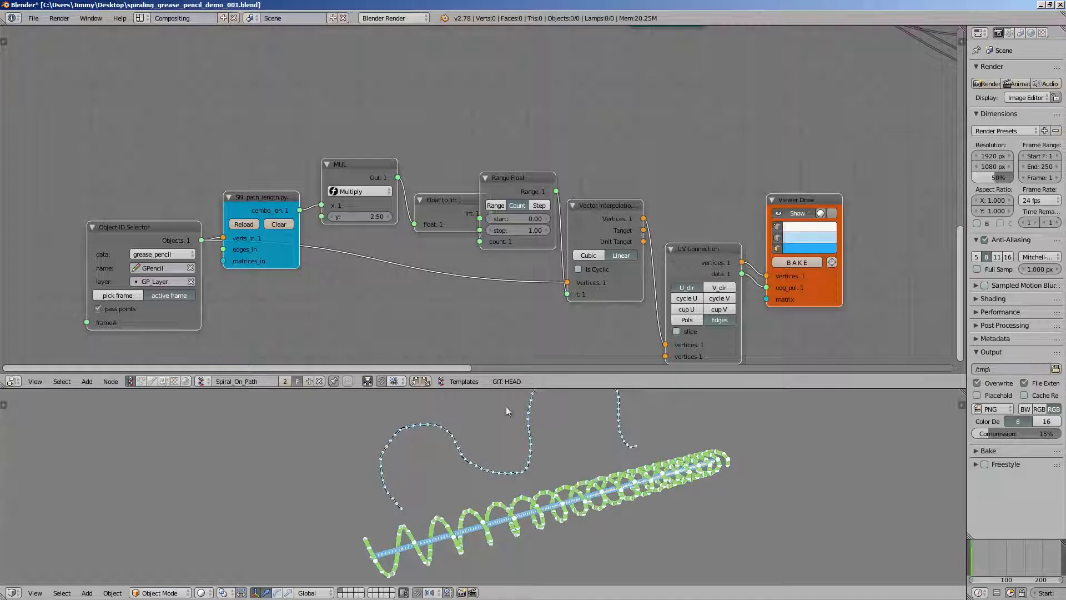
# Step: Move the grease pencil Viewer Draw node farther from UV Connection and save over the existing file
pyautogui.press('a')
pyautogui.moveTo(598, 275); pyautogui.dragTo(543, 280, button='middle')
pyautogui.moveTo(761, 210); pyautogui.dragTo(799, 212)
pyautogui.hotkey('ctrl', 's')
pyautogui.click(775, 217)
pyautogui.moveTo(642, 243); pyautogui.dragTo(674, 239, button='middle')
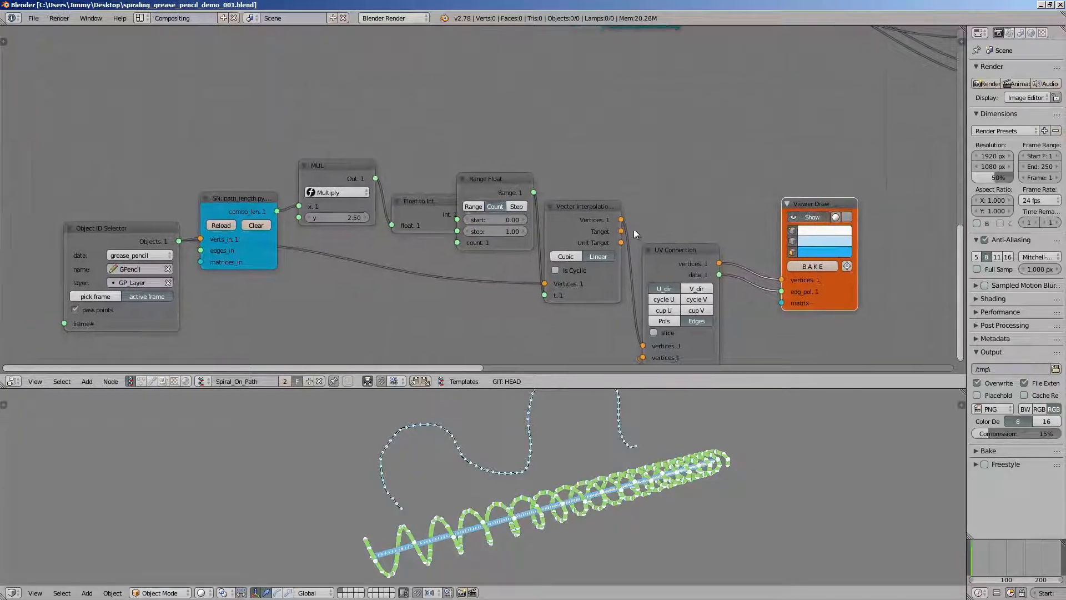
# Step: Switch Vector Interpolation to Cubic, raise Range Float and Float to Int slightly, and set the Multiply y value to 2.26
pyautogui.click(574, 256)
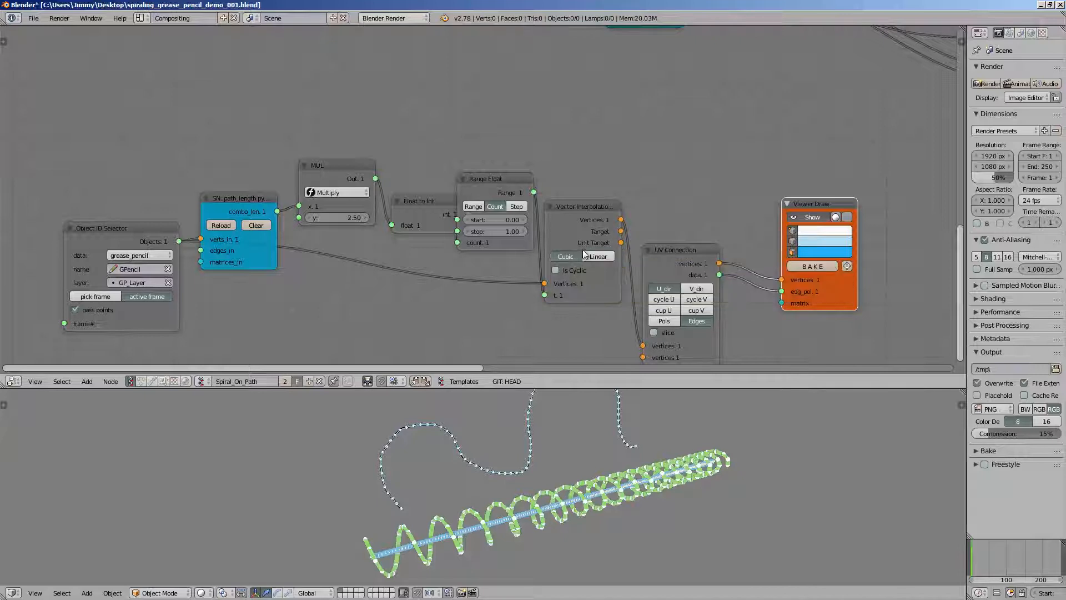
pyautogui.click(591, 256)
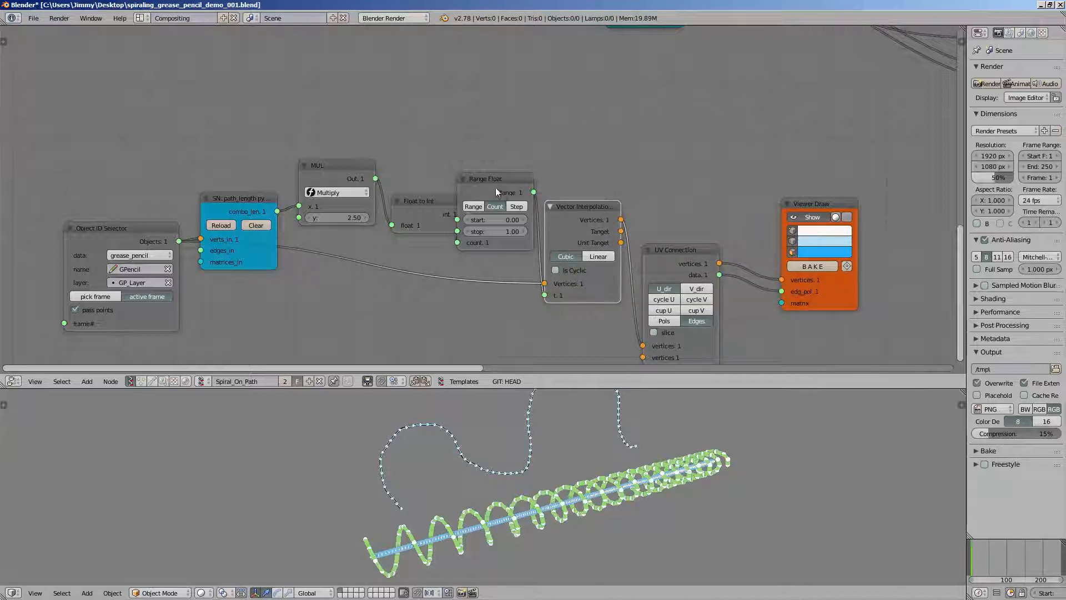
pyautogui.moveTo(496, 187); pyautogui.dragTo(496, 179)
pyautogui.moveTo(414, 200); pyautogui.dragTo(404, 187)
pyautogui.moveTo(354, 216)
pyautogui.mouseDown()
pyautogui.moveTo(324, 215)
pyautogui.moveTo(339, 211)
pyautogui.mouseUp()
# Step: Spread out the Object ID Selector, path_length and MUL nodes, then save over the existing file
pyautogui.moveTo(456, 208); pyautogui.dragTo(419, 252, button='middle')
pyautogui.scroll(-3, 438, 209)
pyautogui.moveTo(166, 267); pyautogui.dragTo(139, 270)
pyautogui.moveTo(247, 244); pyautogui.dragTo(236, 233)
pyautogui.moveTo(317, 219); pyautogui.dragTo(285, 194)
pyautogui.hotkey('ctrl', 's')
pyautogui.click(291, 194)
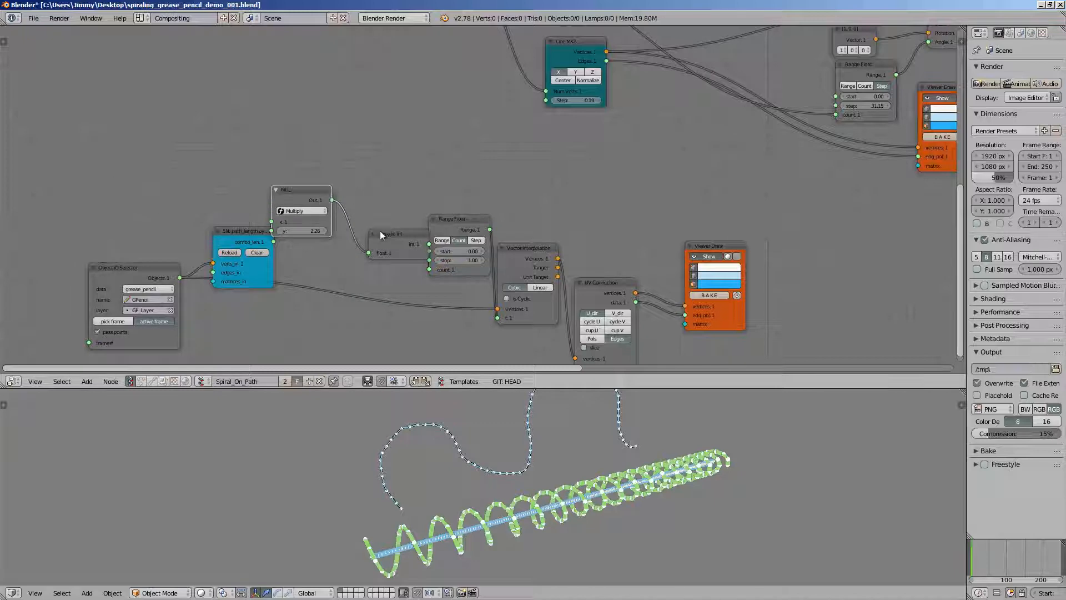
# Step: Separate the overlapping Float to Int and Range Float nodes, check the stroke, and save the file
pyautogui.moveTo(380, 235); pyautogui.dragTo(357, 212)
pyautogui.moveTo(458, 221); pyautogui.dragTo(456, 216)
pyautogui.moveTo(504, 301); pyautogui.dragTo(493, 303, button='middle')
pyautogui.moveTo(461, 489); pyautogui.dragTo(461, 470, button='middle')
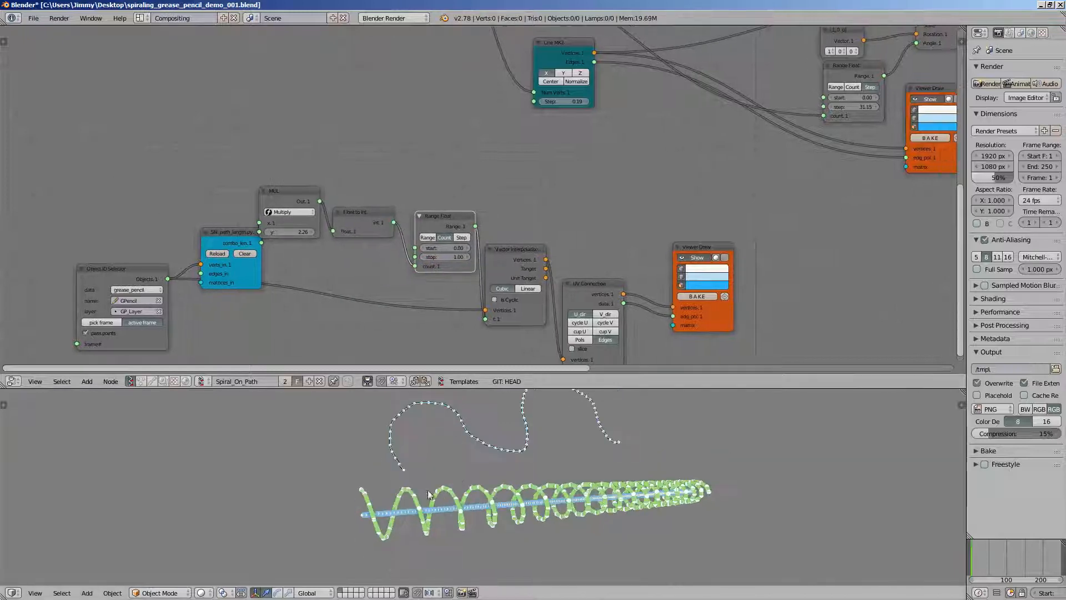
pyautogui.moveTo(687, 516); pyautogui.dragTo(651, 464, button='middle')
pyautogui.hotkey('ctrl', 's')
# Step: Enlarge the node editor and add a Matrix in node above the grease pencil Viewer Draw
pyautogui.moveTo(635, 159); pyautogui.dragTo(455, 296, button='middle')
pyautogui.moveTo(609, 388); pyautogui.dragTo(609, 457)
pyautogui.moveTo(500, 331); pyautogui.dragTo(511, 173, button='middle')
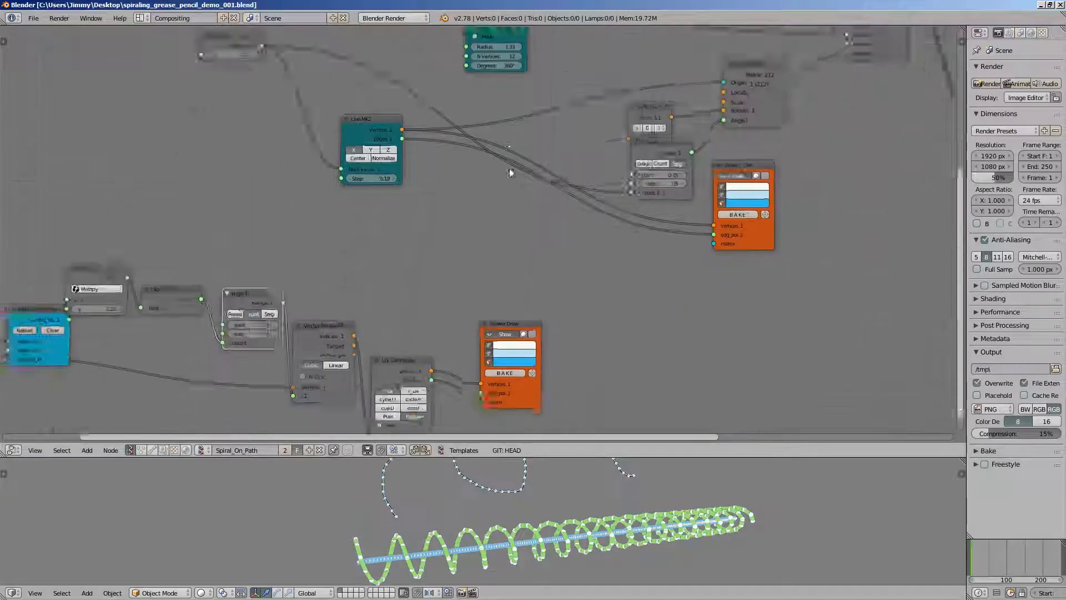
pyautogui.scroll(2, 509, 169)
pyautogui.moveTo(429, 254); pyautogui.dragTo(481, 173, button='middle')
pyautogui.hotkey('alt', 'space')
pyautogui.write('matrix in')
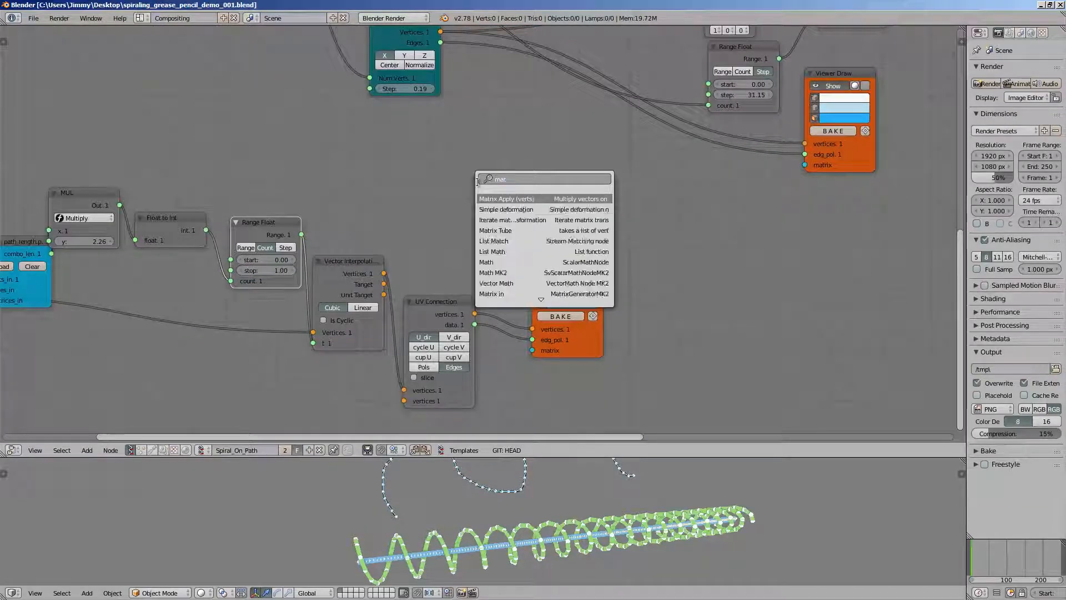
pyautogui.press('Return')
pyautogui.click(509, 181)
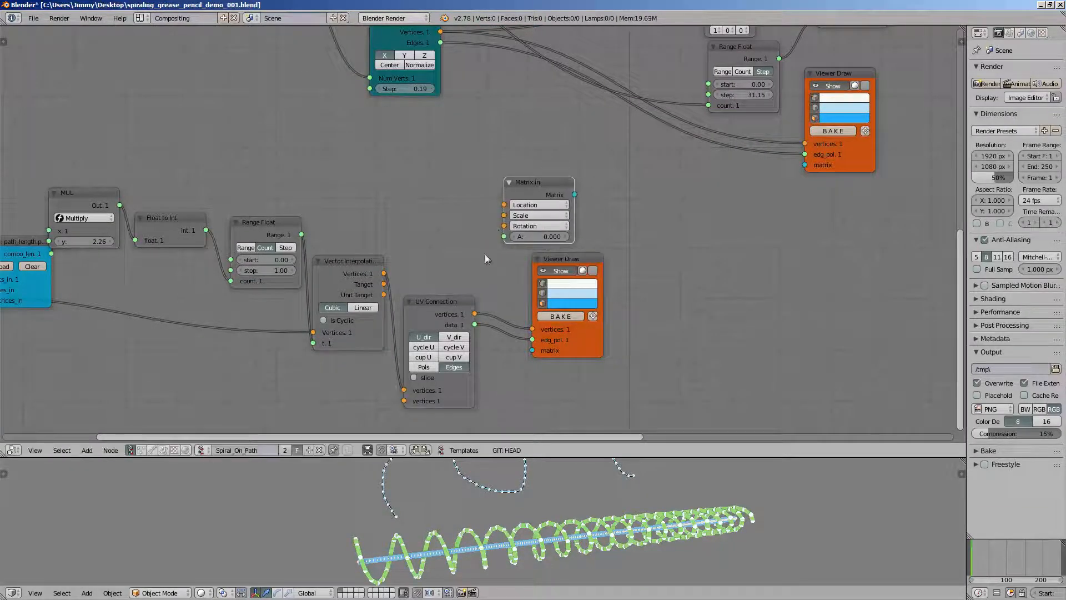
# Step: Reposition UV Connection, shift its Viewer Draw node farther away to make room, and save the file
pyautogui.scroll(1, 500, 233)
pyautogui.moveTo(472, 276); pyautogui.dragTo(482, 266)
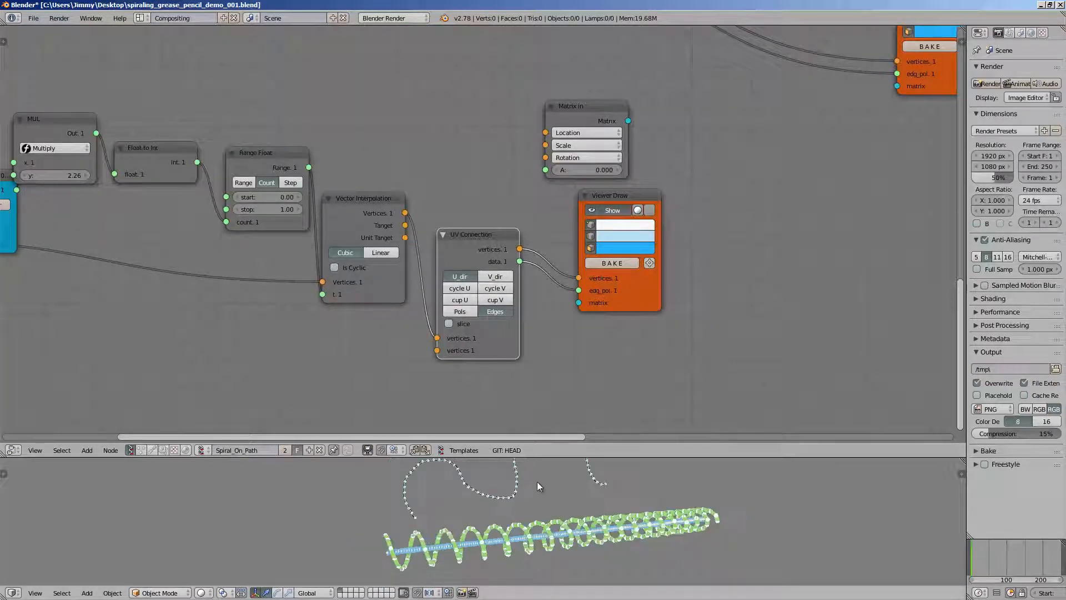
pyautogui.hotkey('ctrl', 's')
pyautogui.click(530, 496)
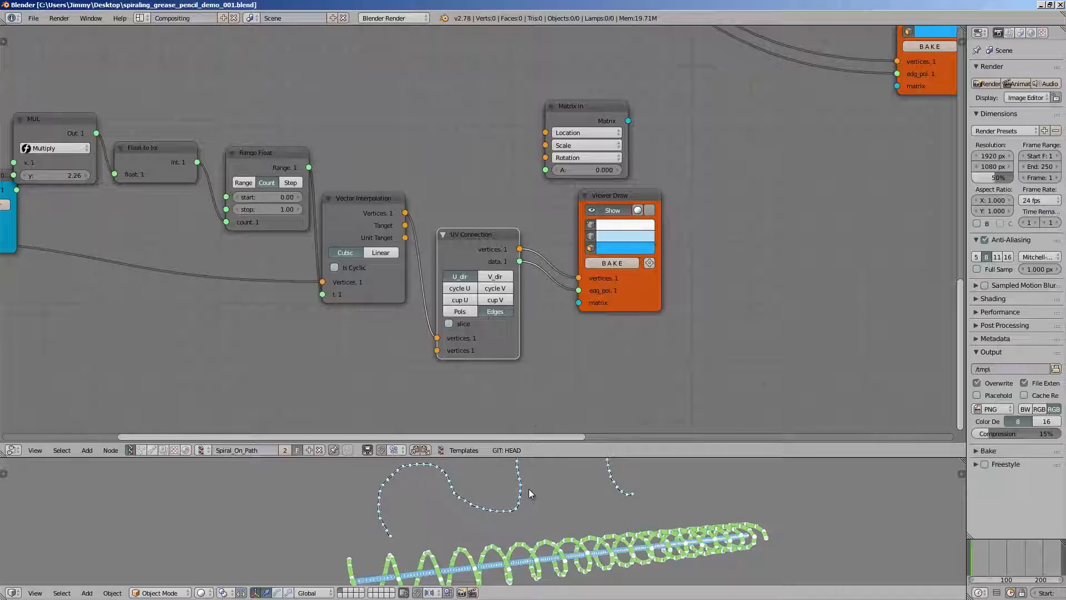
pyautogui.moveTo(607, 197); pyautogui.dragTo(676, 211)
pyautogui.scroll(1, 676, 211)
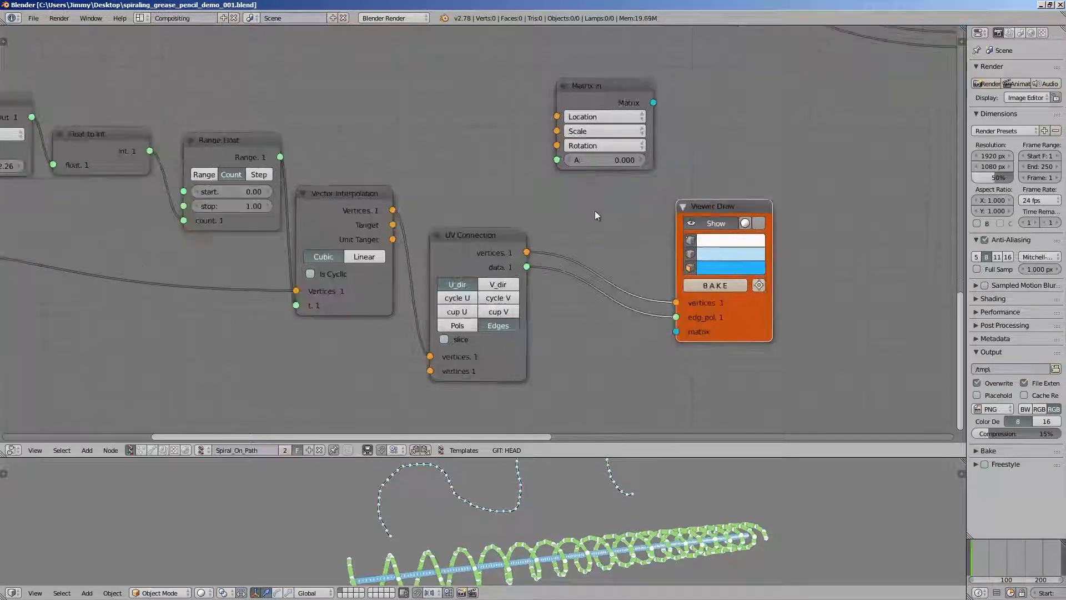
# Step: Link UV Connection's vertices to the Location input of Matrix in and move that node farther along the tree
pyautogui.moveTo(527, 252); pyautogui.dragTo(556, 116)
pyautogui.moveTo(615, 93); pyautogui.dragTo(682, 91)
pyautogui.moveTo(531, 143); pyautogui.dragTo(537, 169, button='middle')
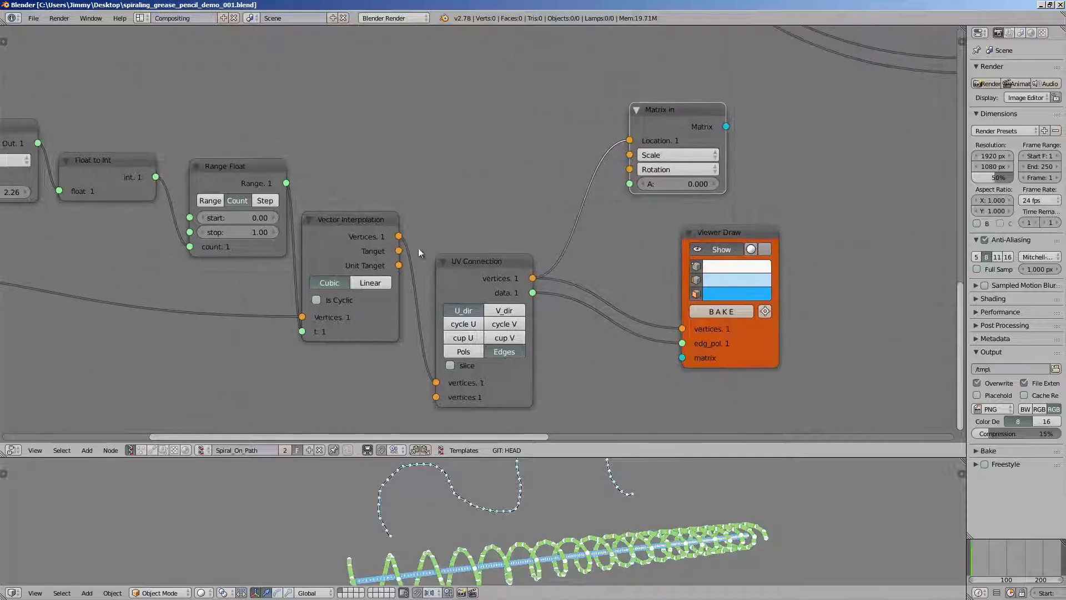
# Step: Raise Vector Interpolation, link its Tanget output to the A input of Matrix in, and save the file
pyautogui.moveTo(392, 256); pyautogui.dragTo(627, 183)
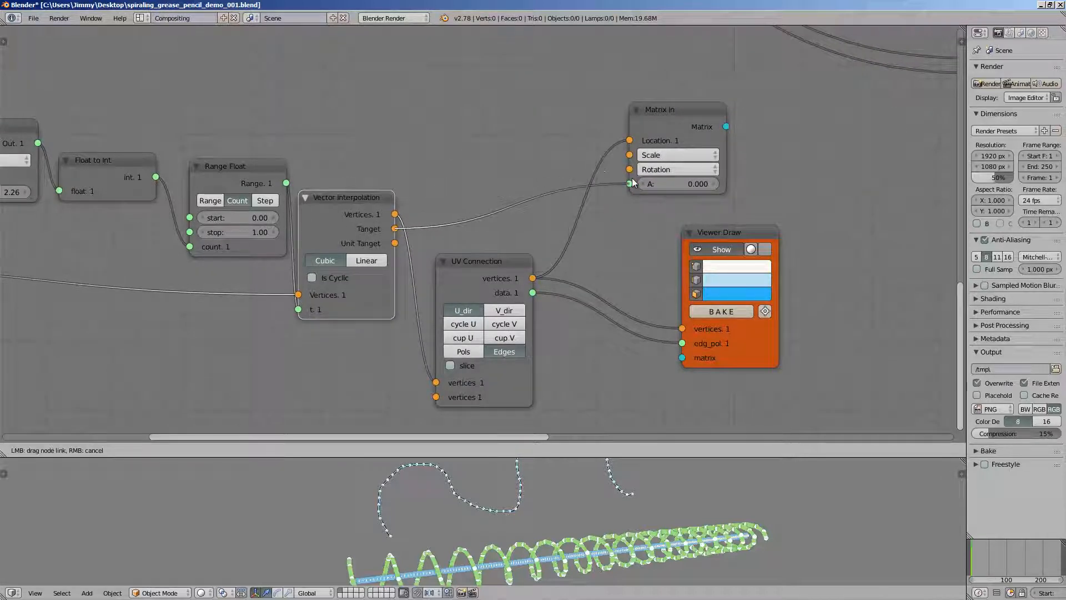
pyautogui.hotkey('ctrl', 's')
pyautogui.click(627, 183)
pyautogui.moveTo(673, 192); pyautogui.dragTo(609, 241, button='middle')
pyautogui.click(611, 219)
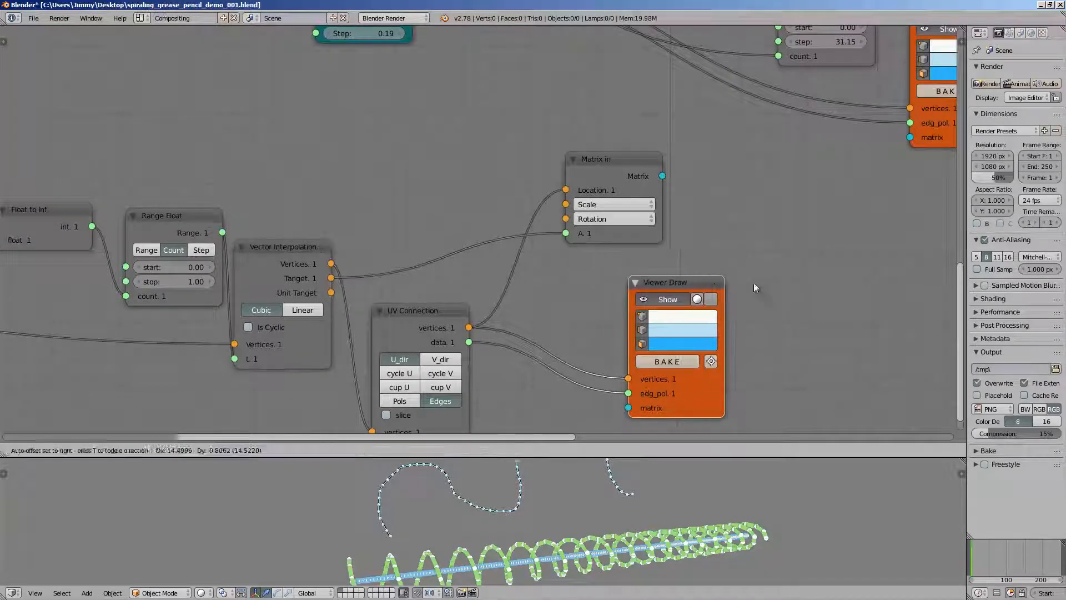
# Step: Move the Viewer Draw node farther from UV Connection and place Matrix in above UV Connection
pyautogui.moveTo(694, 282); pyautogui.dragTo(793, 283)
pyautogui.moveTo(622, 160); pyautogui.dragTo(572, 86)
pyautogui.moveTo(508, 102)
pyautogui.mouseDown(button='middle')
pyautogui.moveTo(472, 239)
pyautogui.moveTo(496, 188)
pyautogui.moveTo(557, 182)
pyautogui.mouseUp(button='middle')
pyautogui.moveTo(556, 181); pyautogui.dragTo(518, 209)
# Step: Connect the Matrix in output to Matrix Deform's Original input, replacing the Line MK2 vertices link
pyautogui.scroll(-2, 518, 209)
pyautogui.scroll(-1, 526, 268)
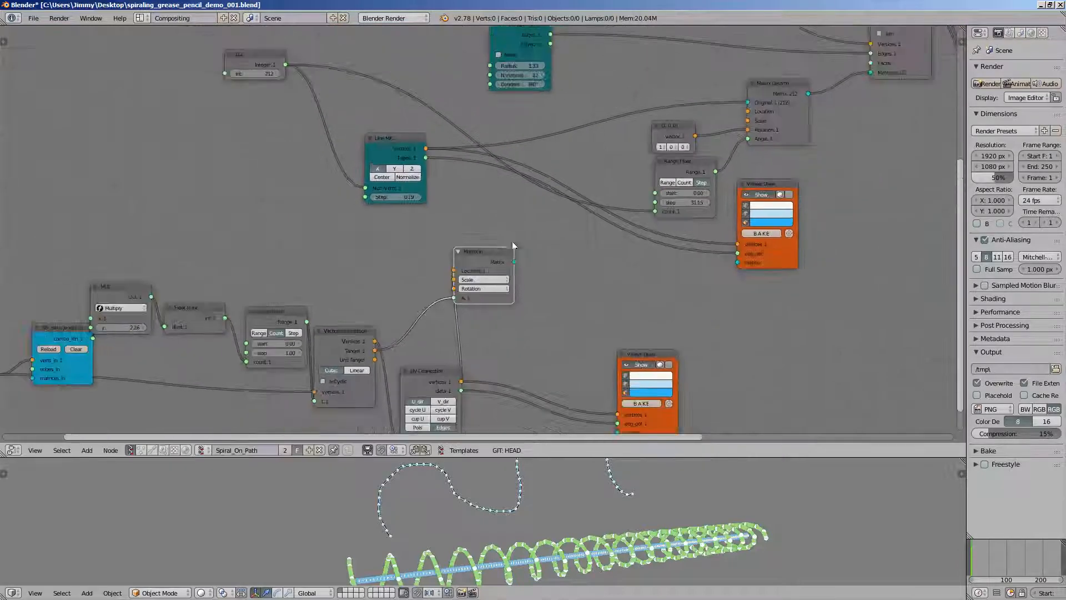
pyautogui.moveTo(511, 241); pyautogui.dragTo(493, 288, button='middle')
pyautogui.moveTo(467, 324); pyautogui.dragTo(700, 165)
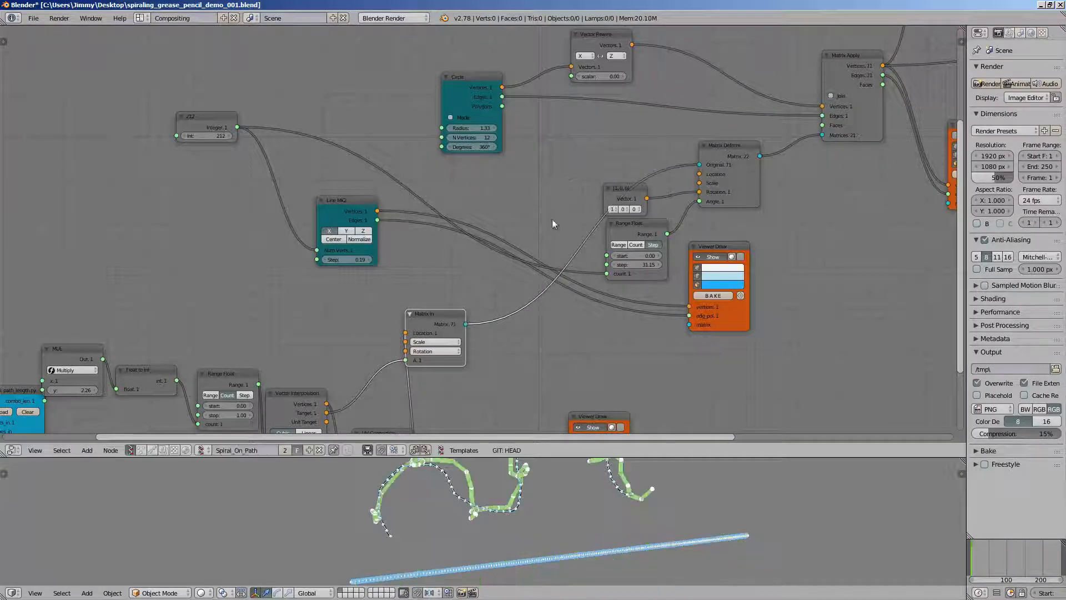
# Step: Move Line MK2, its Viewer Draw and the integer node together, away from the Matrix Deform chain, and save the file
pyautogui.moveTo(348, 205); pyautogui.dragTo(278, 251)
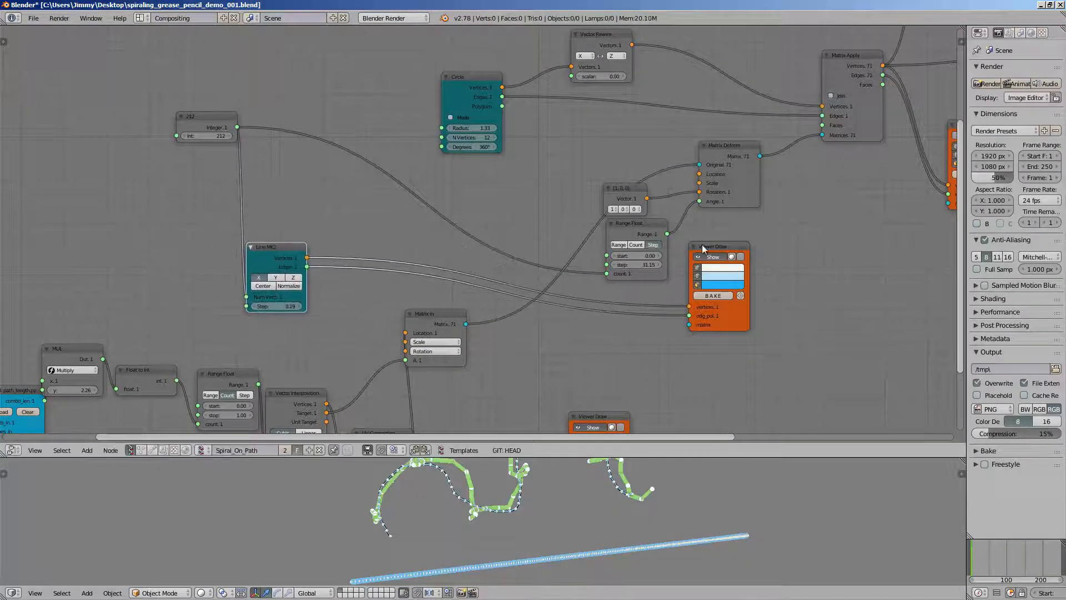
pyautogui.moveTo(702, 245)
pyautogui.mouseDown()
pyautogui.moveTo(378, 232)
pyautogui.moveTo(327, 211)
pyautogui.mouseUp()
pyautogui.moveTo(289, 247); pyautogui.dragTo(281, 232)
pyautogui.moveTo(236, 132); pyautogui.dragTo(148, 138)
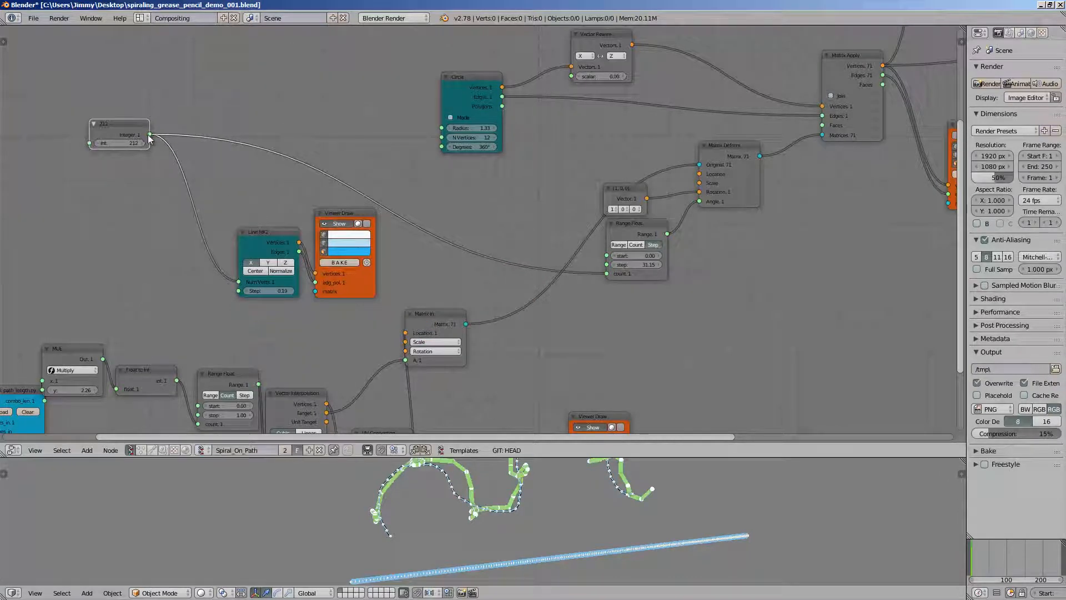
pyautogui.moveTo(124, 125); pyautogui.dragTo(171, 128, button='middle')
pyautogui.moveTo(171, 128); pyautogui.dragTo(191, 137)
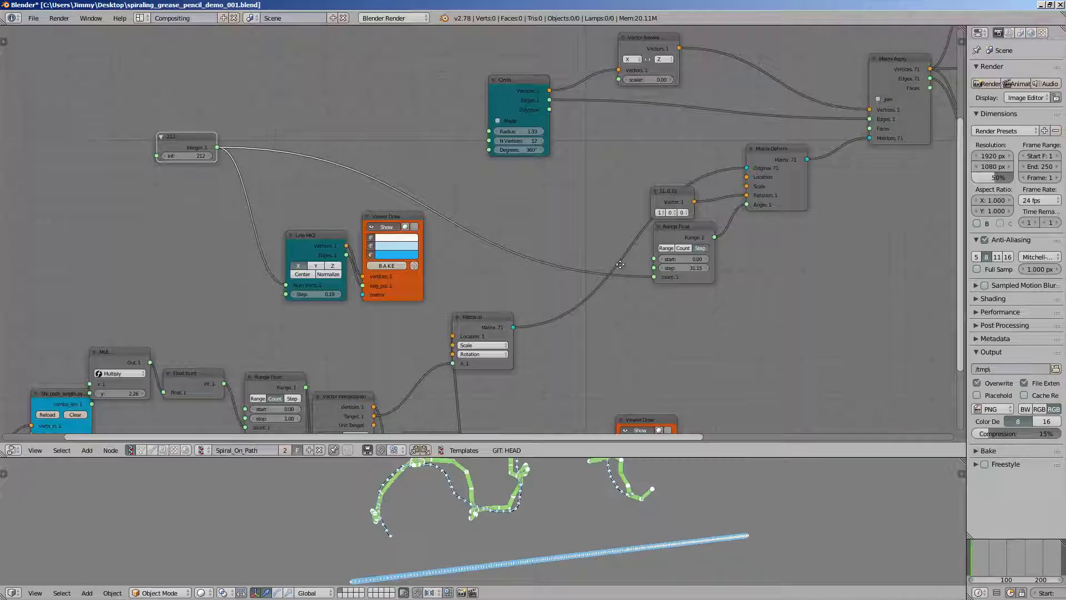
pyautogui.keyDown('shift'); pyautogui.scroll(-4, 622, 262); pyautogui.keyUp('shift')
pyautogui.hotkey('ctrl', 's')
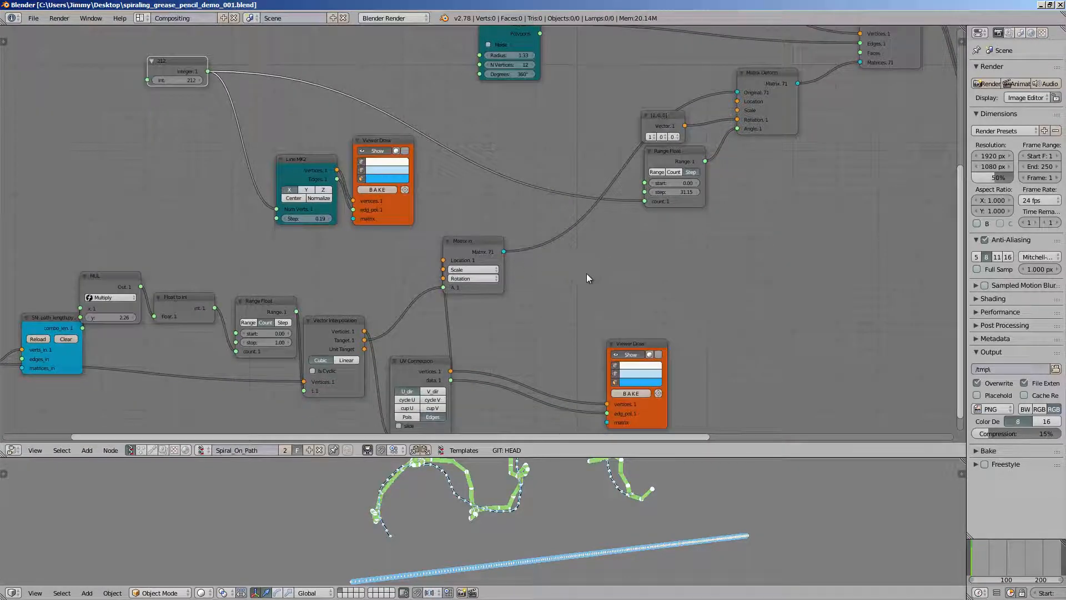
# Step: Add a List Length node and link UV Connection's vertices output to its Data input
pyautogui.hotkey('shift', 'a')
pyautogui.moveTo(587, 271); pyautogui.dragTo(589, 214, button='middle')
pyautogui.click(586, 262)
pyautogui.write('list len')
pyautogui.press('Return')
pyautogui.click(587, 261)
pyautogui.scroll(2, 463, 359)
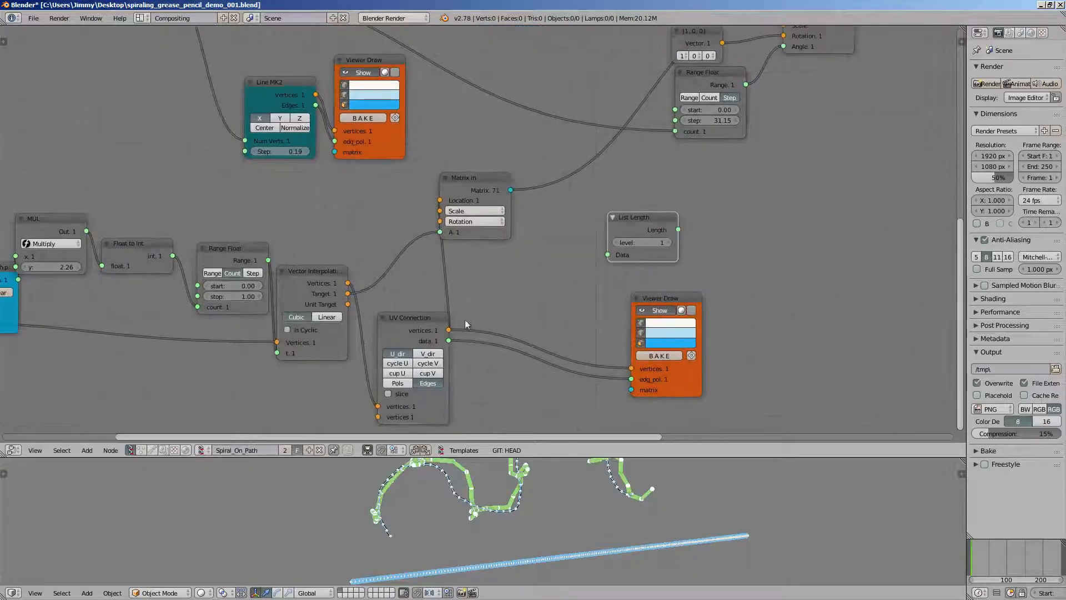
pyautogui.moveTo(448, 330); pyautogui.dragTo(609, 255)
# Step: Raise List Length and link its Length output to Range Float's count input, replacing the integer node's link
pyautogui.moveTo(666, 212); pyautogui.dragTo(590, 266, button='middle')
pyautogui.moveTo(602, 282); pyautogui.dragTo(603, 188)
pyautogui.moveTo(76, 89); pyautogui.dragTo(314, 218, button='middle')
pyautogui.scroll(-1, 314, 219)
pyautogui.moveTo(292, 163); pyautogui.dragTo(236, 162)
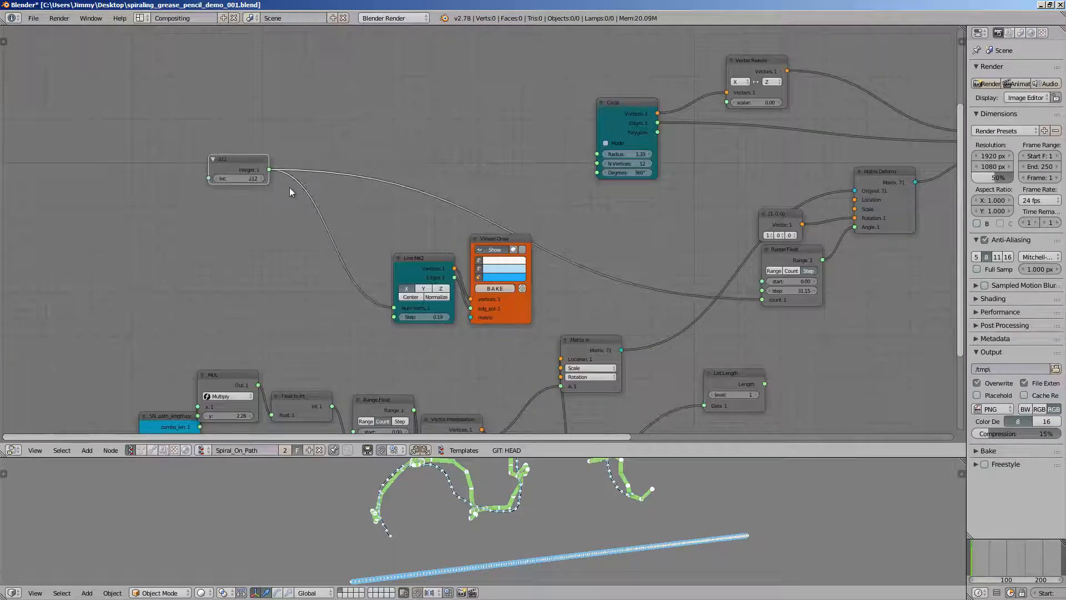
pyautogui.moveTo(765, 383); pyautogui.dragTo(763, 300)
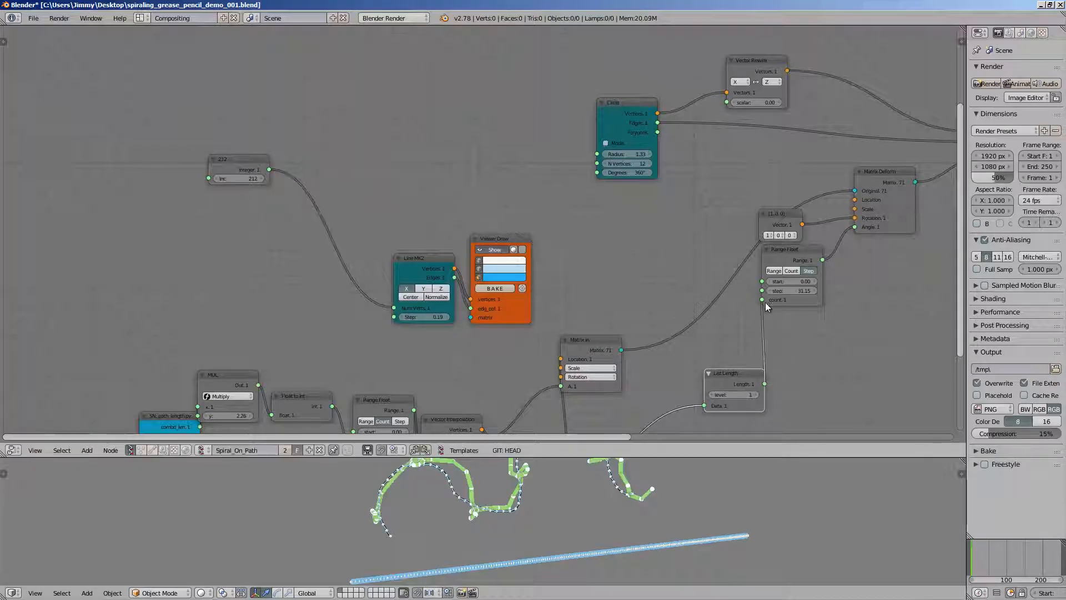
# Step: Delete the integer node, Line MK2 and the Viewer Draw beside it, and save the file
pyautogui.keyDown('alt'); pyautogui.moveTo(260, 173); pyautogui.dragTo(299, 176); pyautogui.keyUp('alt')
pyautogui.press('x')
pyautogui.keyDown('alt'); pyautogui.moveTo(422, 261); pyautogui.dragTo(361, 224); pyautogui.keyUp('alt')
pyautogui.press('x')
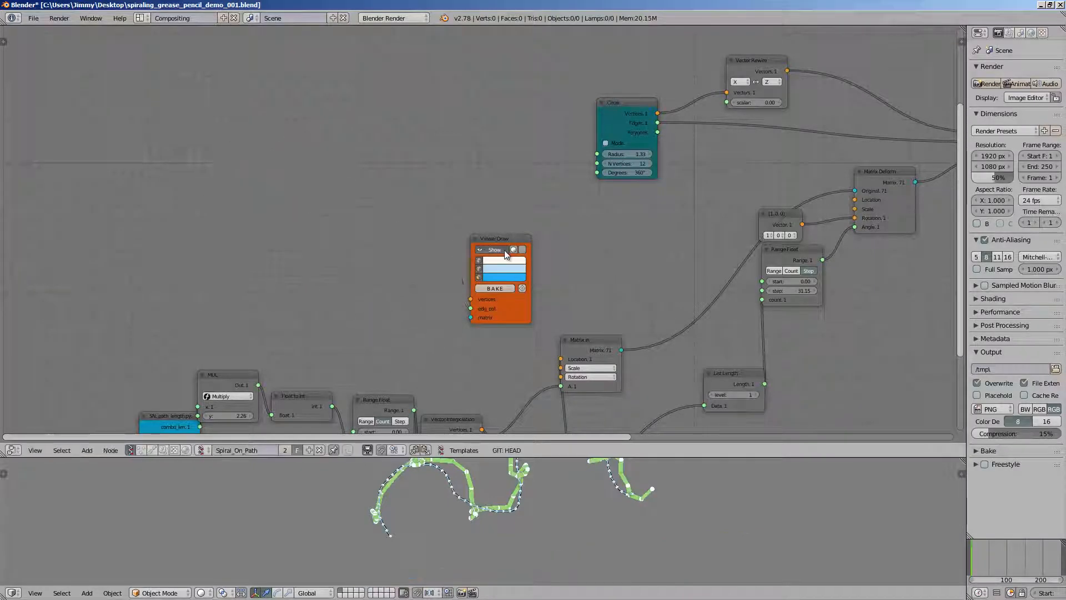
pyautogui.moveTo(493, 240); pyautogui.dragTo(388, 209)
pyautogui.press('x')
pyautogui.moveTo(375, 259); pyautogui.dragTo(356, 242, button='middle')
pyautogui.moveTo(541, 466)
pyautogui.keyDown('shift'); pyautogui.mouseDown(button='middle')
pyautogui.moveTo(467, 522)
pyautogui.moveTo(465, 498)
pyautogui.moveTo(584, 534)
pyautogui.moveTo(514, 516)
pyautogui.moveTo(529, 540)
pyautogui.moveTo(494, 456)
pyautogui.mouseUp(button='middle'); pyautogui.keyUp('shift')
pyautogui.hotkey('ctrl', 's')
# Step: Enlarge the 3D view and evenly respace the interpolation nodes from Object ID Selector to UV Connection
pyautogui.moveTo(494, 457); pyautogui.dragTo(494, 288)
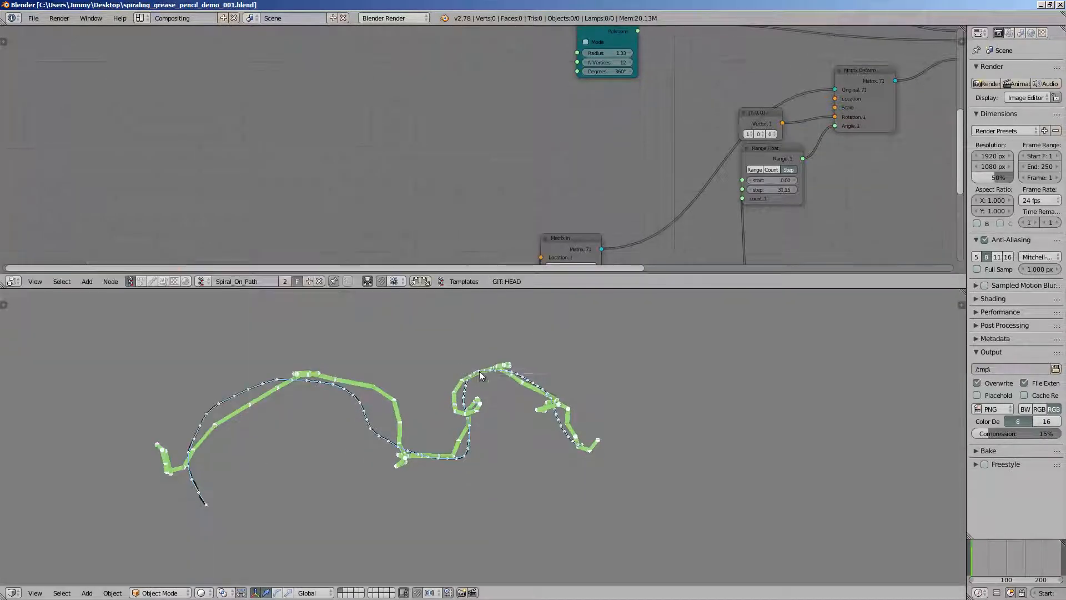
pyautogui.moveTo(479, 371)
pyautogui.mouseDown(button='middle')
pyautogui.moveTo(467, 383)
pyautogui.moveTo(442, 361)
pyautogui.mouseUp(button='middle')
pyautogui.moveTo(428, 184); pyautogui.dragTo(472, 71, button='middle')
pyautogui.moveTo(134, 161); pyautogui.dragTo(39, 195)
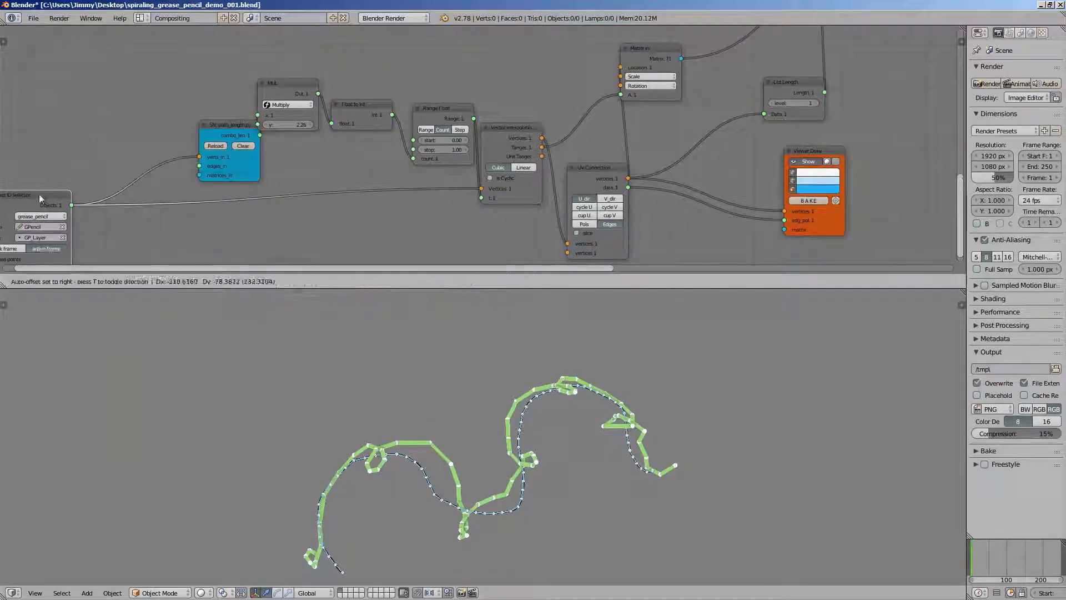
pyautogui.moveTo(228, 124); pyautogui.dragTo(124, 137)
pyautogui.moveTo(286, 83); pyautogui.dragTo(203, 109)
pyautogui.moveTo(355, 104); pyautogui.dragTo(280, 119)
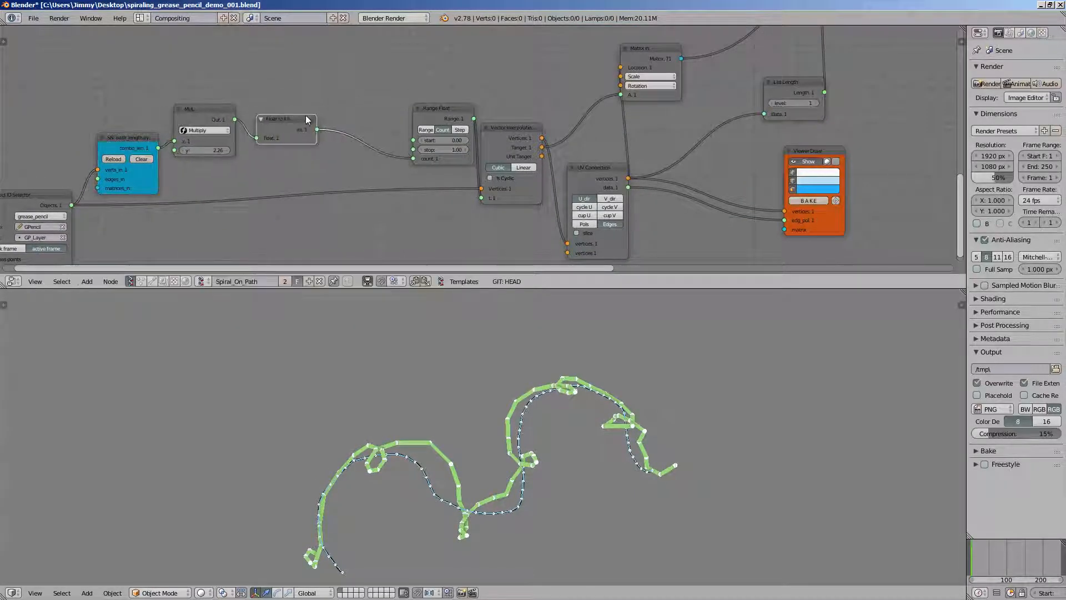
pyautogui.moveTo(451, 112); pyautogui.dragTo(376, 125)
pyautogui.moveTo(495, 128); pyautogui.dragTo(432, 130)
pyautogui.moveTo(583, 165); pyautogui.dragTo(520, 166)
# Step: Join the nodes from Object ID Selector to UV Connection into a frame and move it away from Matrix in
pyautogui.scroll(-2, 521, 158)
pyautogui.moveTo(521, 134); pyautogui.dragTo(588, 115, button='middle')
pyautogui.press('a')
pyautogui.press('a')
pyautogui.press('a')
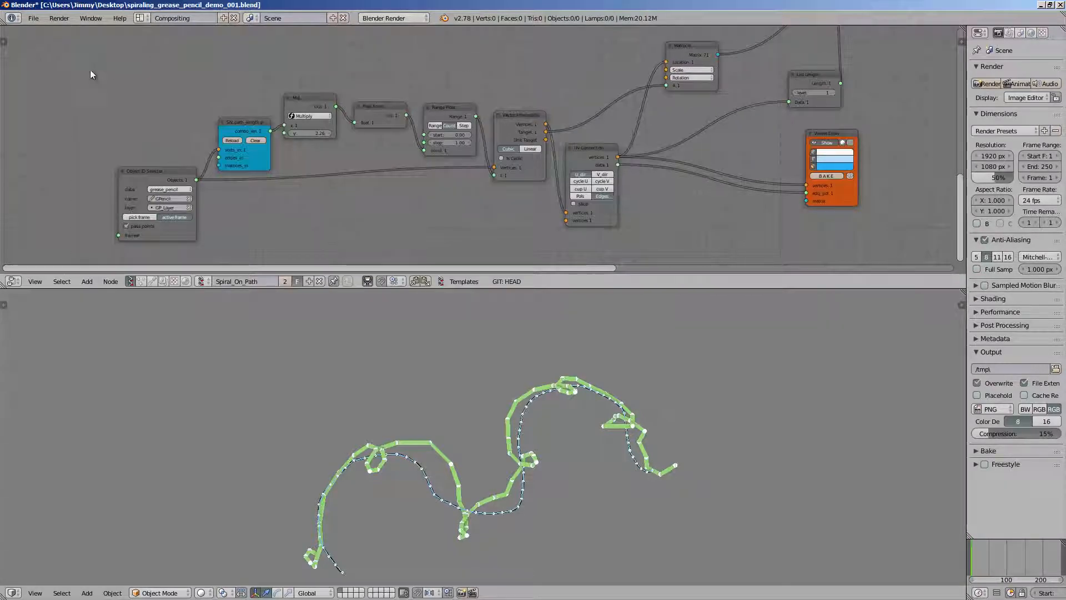
pyautogui.moveTo(71, 69); pyautogui.dragTo(614, 254)
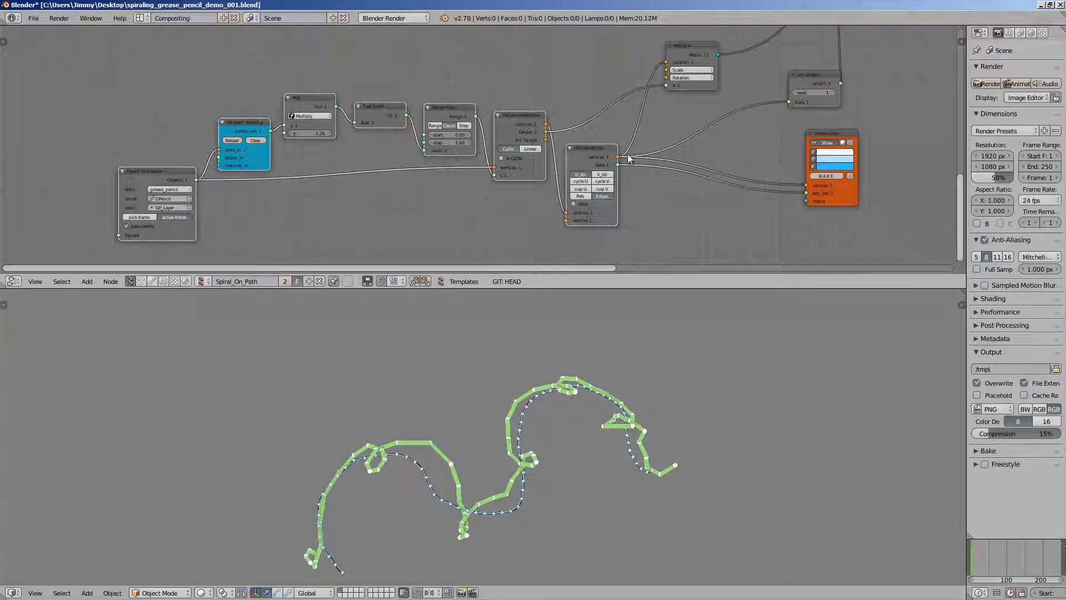
pyautogui.hotkey('ctrl', 'j')
pyautogui.press('g')
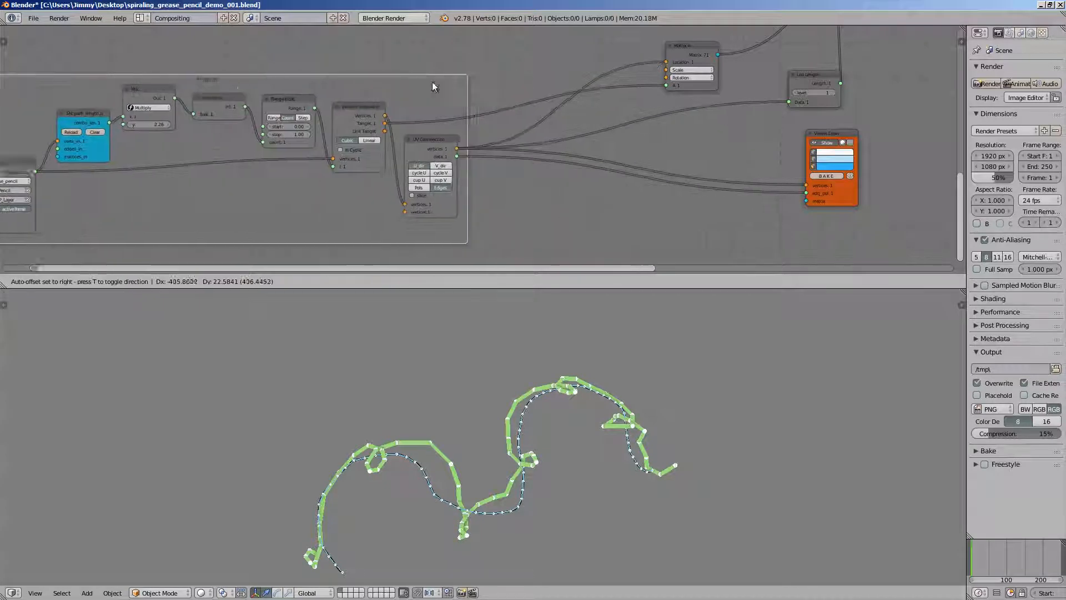
# Step: Move the path's Viewer Draw, Matrix in and List Length closer to the frame
pyautogui.moveTo(648, 145); pyautogui.dragTo(548, 172, button='middle')
pyautogui.moveTo(708, 171)
pyautogui.mouseDown()
pyautogui.moveTo(442, 177)
pyautogui.moveTo(378, 212)
pyautogui.mouseUp()
pyautogui.moveTo(526, 129); pyautogui.dragTo(475, 210, button='middle')
pyautogui.moveTo(523, 163); pyautogui.dragTo(404, 108)
pyautogui.moveTo(511, 134); pyautogui.dragTo(406, 157, button='middle')
pyautogui.moveTo(519, 211); pyautogui.dragTo(306, 221)
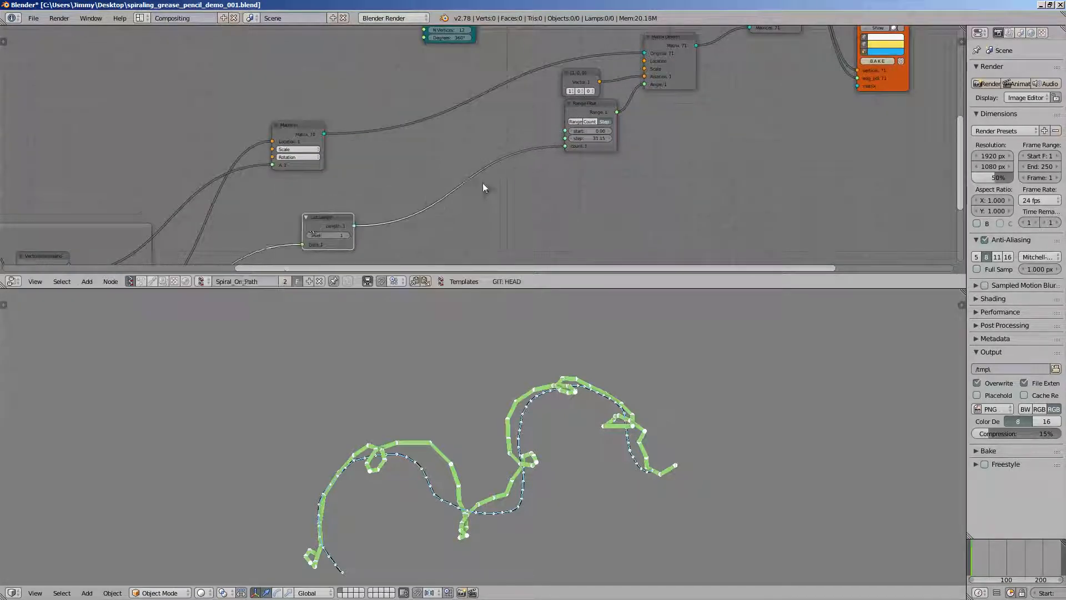
# Step: Move Range Float and the vector node farther from Matrix Deform and save the file
pyautogui.moveTo(550, 164); pyautogui.dragTo(473, 199, button='middle')
pyautogui.moveTo(511, 142); pyautogui.dragTo(435, 188)
pyautogui.moveTo(496, 108); pyautogui.dragTo(408, 129, button='middle')
pyautogui.scroll(1, 383, 162)
pyautogui.click(381, 166)
pyautogui.scroll(3, 432, 348)
pyautogui.hotkey('ctrl', 's')
pyautogui.scroll(4, 407, 128)
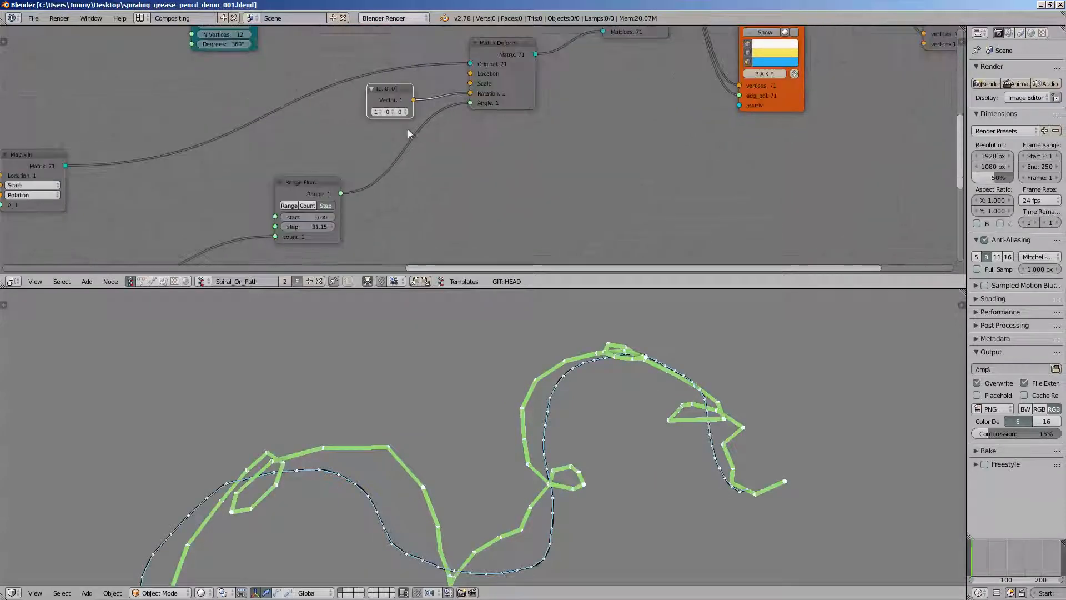
# Step: Set the rotation vector feeding Matrix Deform to 0, 0, 1 and save the file
pyautogui.click(358, 106)
pyautogui.click(369, 81)
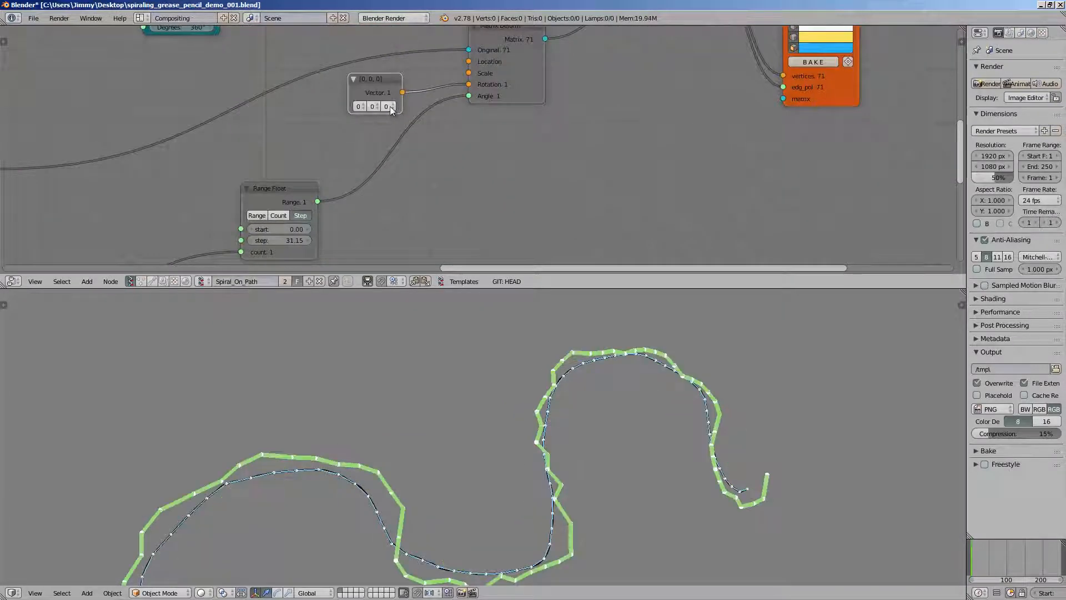
pyautogui.click(386, 106)
pyautogui.click(392, 68)
pyautogui.scroll(-3, 518, 377)
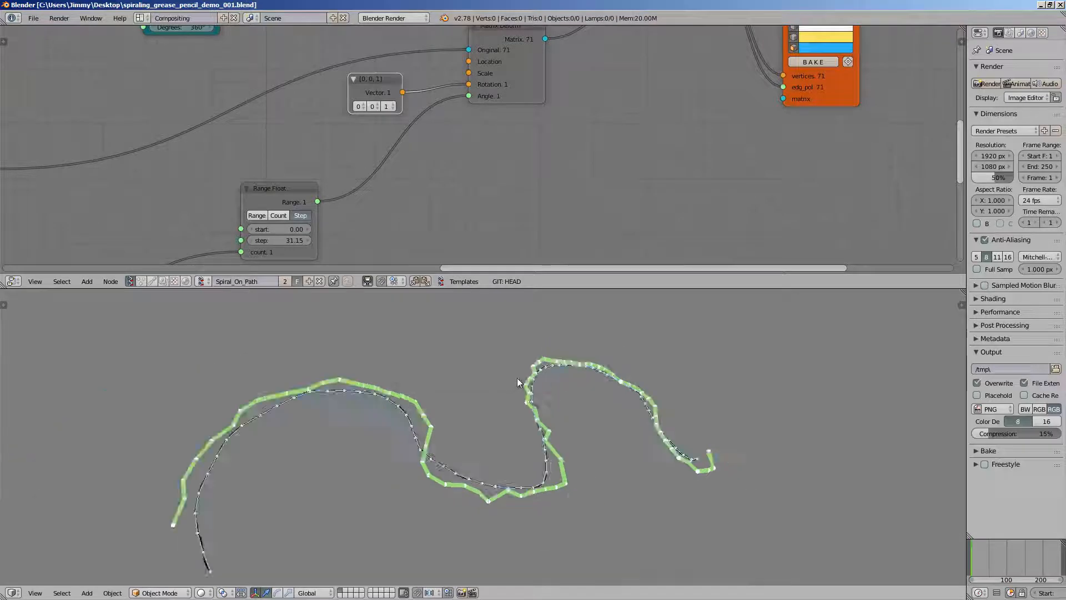
pyautogui.hotkey('ctrl', 's')
pyautogui.moveTo(528, 398); pyautogui.dragTo(474, 485, button='middle')
pyautogui.moveTo(508, 445); pyautogui.dragTo(491, 456, button='middle')
pyautogui.hotkey('ctrl', 's')
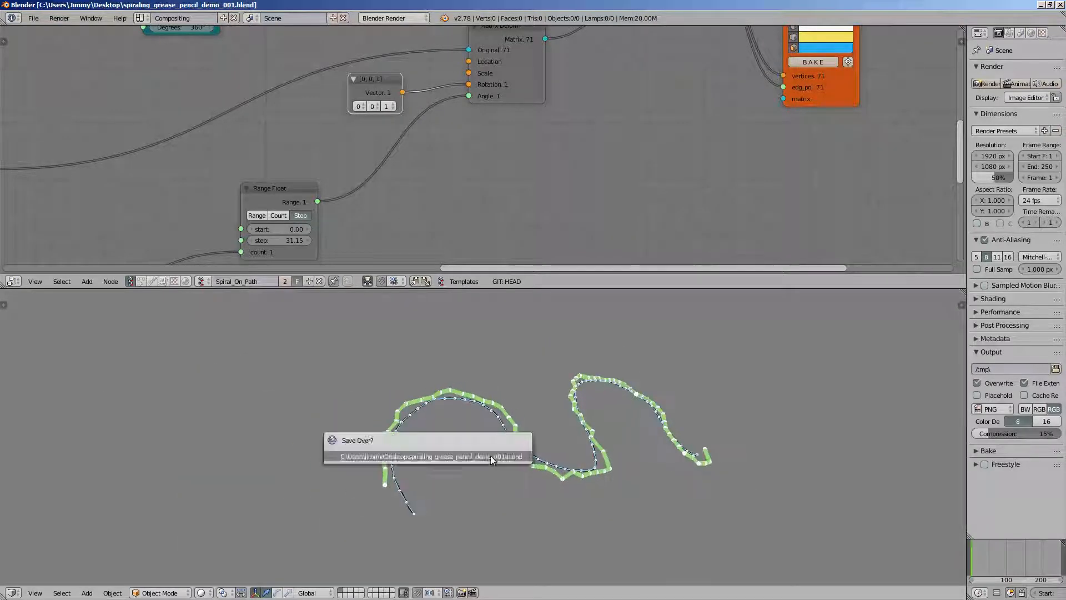
pyautogui.click(491, 455)
# Step: Move the spiral's Viewer Draw away from the final UV Connection and toggle its display off and on
pyautogui.moveTo(448, 167); pyautogui.dragTo(249, 299, button='middle')
pyautogui.moveTo(708, 152)
pyautogui.mouseDown(button='middle')
pyautogui.moveTo(195, 242)
pyautogui.moveTo(228, 239)
pyautogui.mouseUp(button='middle')
pyautogui.moveTo(465, 135); pyautogui.dragTo(537, 122)
pyautogui.click(549, 139)
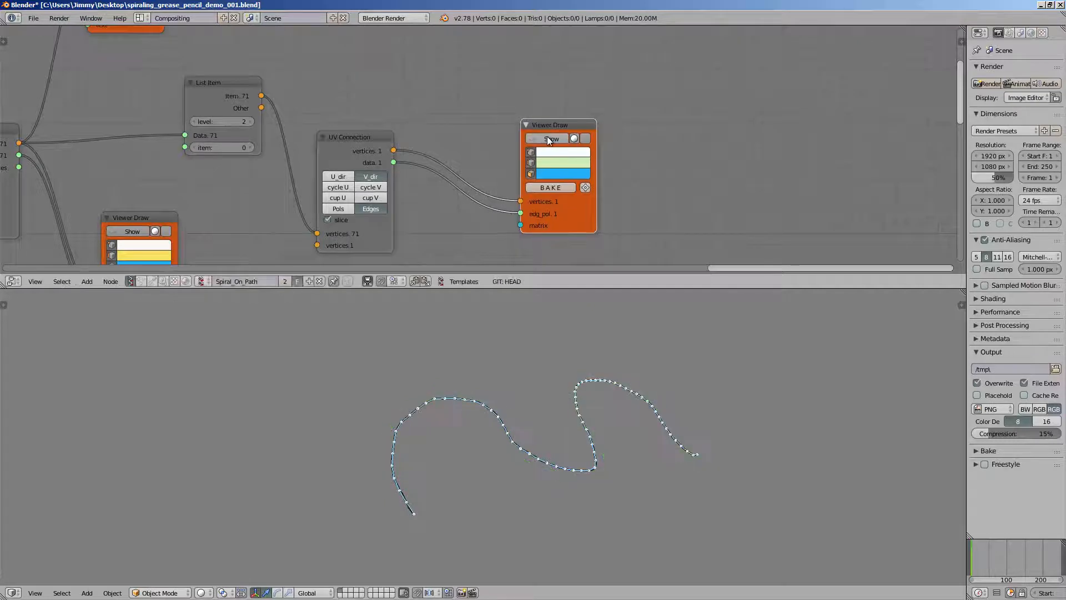
pyautogui.click(547, 136)
# Step: Tidy the final UV Connection and Viewer Draw nodes, enlarge the node editor and save the file
pyautogui.moveTo(368, 145); pyautogui.dragTo(413, 117)
pyautogui.moveTo(565, 124); pyautogui.dragTo(537, 128)
pyautogui.moveTo(328, 115); pyautogui.dragTo(548, 137, button='middle')
pyautogui.moveTo(568, 289); pyautogui.dragTo(580, 397)
pyautogui.moveTo(430, 297); pyautogui.dragTo(517, 226, button='middle')
pyautogui.moveTo(494, 210); pyautogui.dragTo(511, 209)
pyautogui.moveTo(380, 168); pyautogui.dragTo(568, 197, button='middle')
pyautogui.hotkey('ctrl', 's')
pyautogui.click(567, 199)
# Step: Link Circle's vertices directly to Matrix Apply's Vertices input, bypassing Vector Rewire, and save the file
pyautogui.moveTo(254, 163); pyautogui.dragTo(501, 165, button='middle')
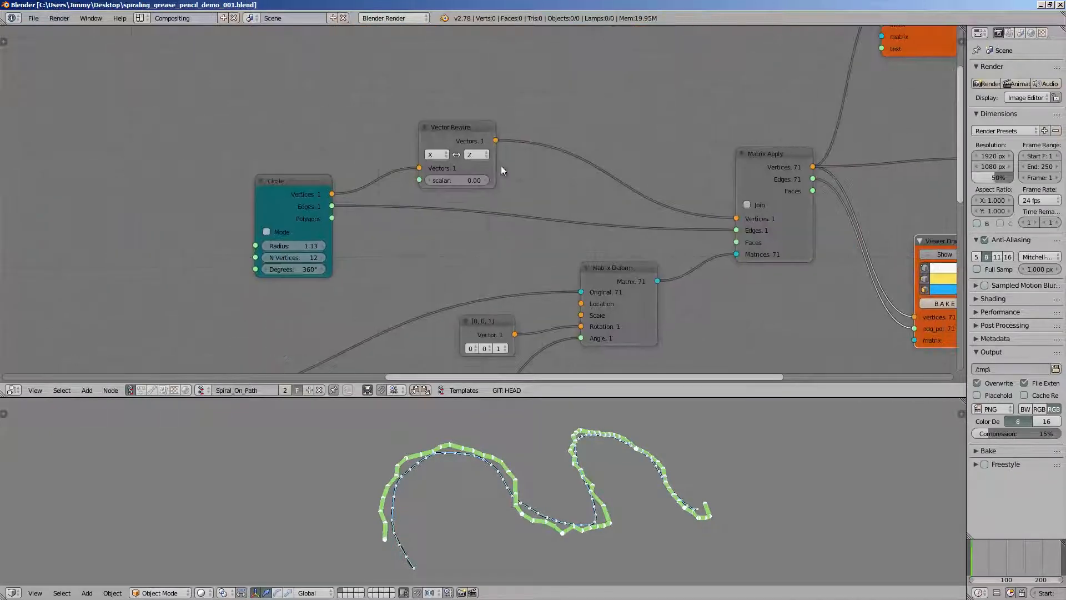
pyautogui.scroll(1, 495, 161)
pyautogui.moveTo(452, 126); pyautogui.dragTo(493, 103)
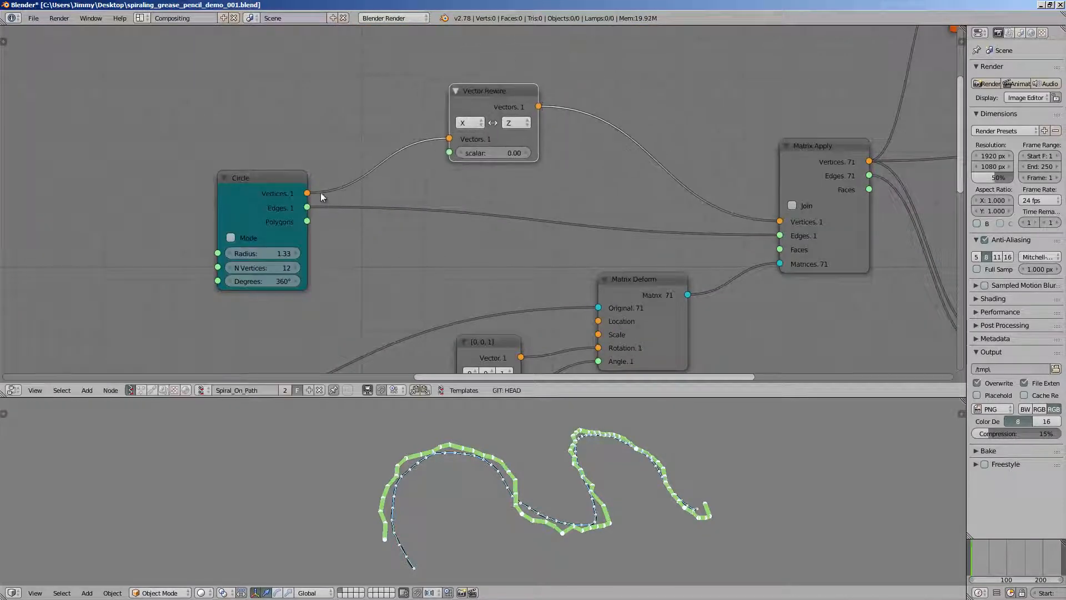
pyautogui.moveTo(307, 194); pyautogui.dragTo(780, 222)
pyautogui.moveTo(558, 459)
pyautogui.mouseDown(button='middle')
pyautogui.moveTo(604, 471)
pyautogui.moveTo(587, 435)
pyautogui.moveTo(558, 441)
pyautogui.moveTo(589, 461)
pyautogui.moveTo(601, 448)
pyautogui.moveTo(591, 425)
pyautogui.moveTo(578, 460)
pyautogui.moveTo(538, 464)
pyautogui.moveTo(538, 479)
pyautogui.moveTo(556, 481)
pyautogui.mouseUp(button='middle')
pyautogui.hotkey('ctrl', 's')
pyautogui.click(555, 481)
# Step: Set the Circle radius to 1.00, move Vector Rewire aside and save the file
pyautogui.moveTo(448, 264); pyautogui.dragTo(461, 223, button='middle')
pyautogui.moveTo(291, 209)
pyautogui.mouseDown()
pyautogui.moveTo(305, 208)
pyautogui.moveTo(287, 207)
pyautogui.mouseUp()
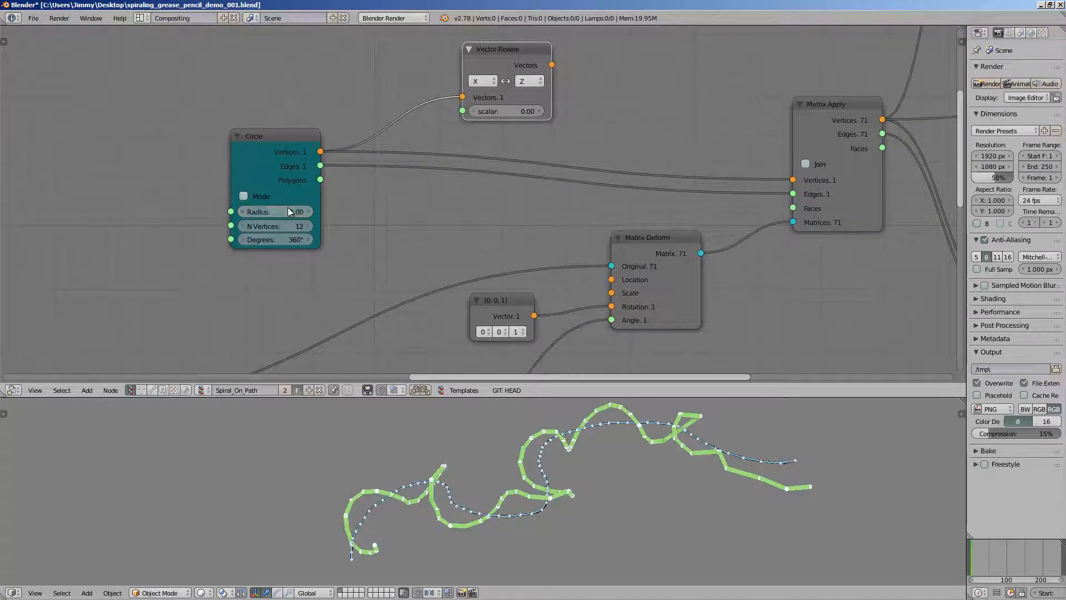
pyautogui.moveTo(498, 87); pyautogui.dragTo(489, 94, button='middle')
pyautogui.moveTo(495, 60); pyautogui.dragTo(420, 79)
pyautogui.moveTo(470, 273); pyautogui.dragTo(575, 165, button='middle')
pyautogui.hotkey('ctrl', 's')
# Step: Set the step of the Range Float feeding Matrix Deform's angle to 93.91 and save the file
pyautogui.moveTo(698, 186)
pyautogui.mouseDown()
pyautogui.moveTo(955, 205)
pyautogui.moveTo(43, 214)
pyautogui.moveTo(267, 213)
pyautogui.moveTo(355, 235)
pyautogui.moveTo(708, 256)
pyautogui.moveTo(689, 253)
pyautogui.mouseUp()
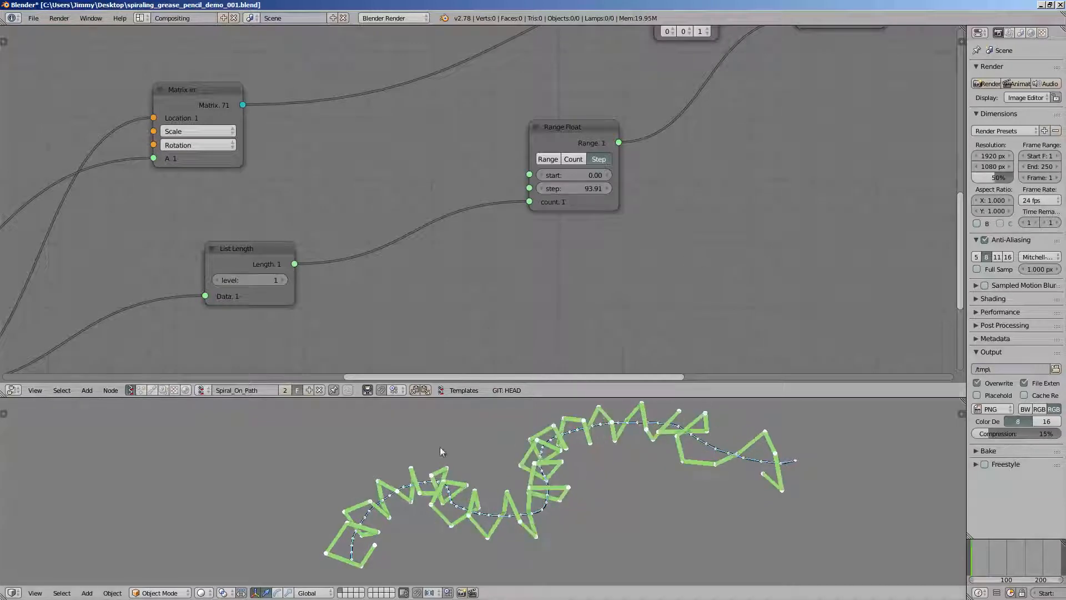
pyautogui.moveTo(460, 493)
pyautogui.mouseDown(button='middle')
pyautogui.moveTo(465, 465)
pyautogui.moveTo(502, 474)
pyautogui.moveTo(479, 488)
pyautogui.mouseUp(button='middle')
pyautogui.hotkey('ctrl', 's')
pyautogui.click(478, 488)
# Step: Set the MUL node's y value to 5.41 and save the file
pyautogui.moveTo(240, 307); pyautogui.dragTo(387, 146, button='middle')
pyautogui.moveTo(208, 264)
pyautogui.mouseDown(button='middle')
pyautogui.moveTo(358, 215)
pyautogui.moveTo(713, 212)
pyautogui.mouseUp(button='middle')
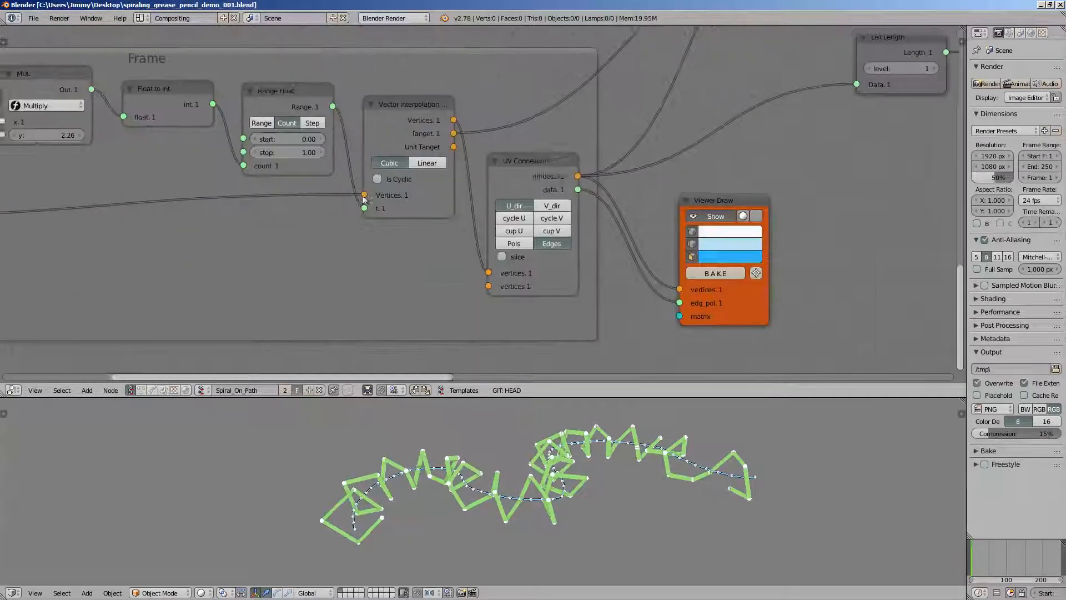
pyautogui.moveTo(297, 153); pyautogui.dragTo(450, 181, button='middle')
pyautogui.moveTo(150, 192); pyautogui.dragTo(288, 174, button='middle')
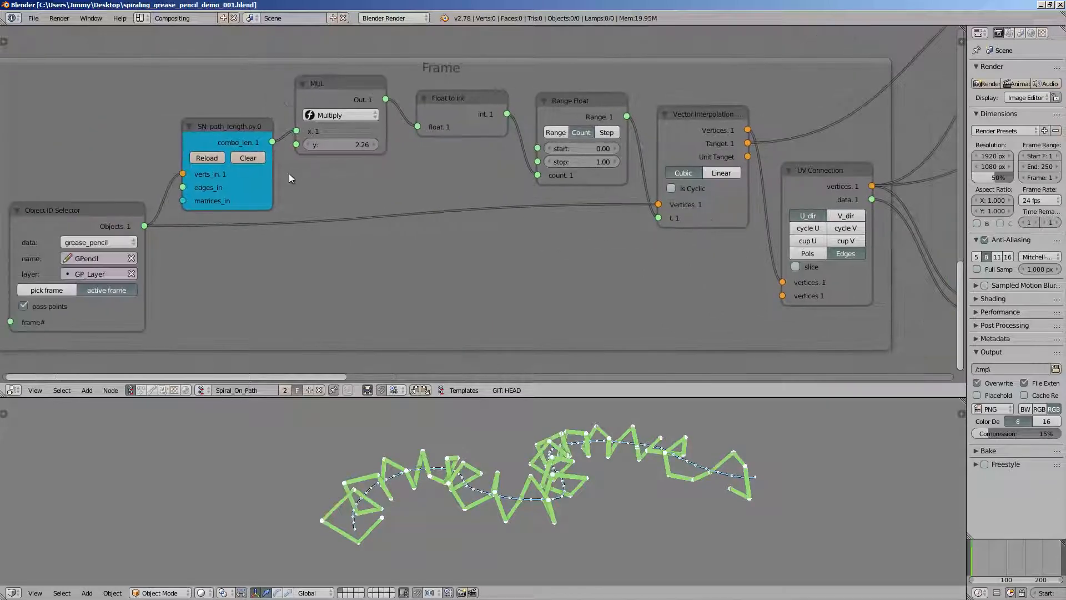
pyautogui.moveTo(344, 143); pyautogui.dragTo(409, 119)
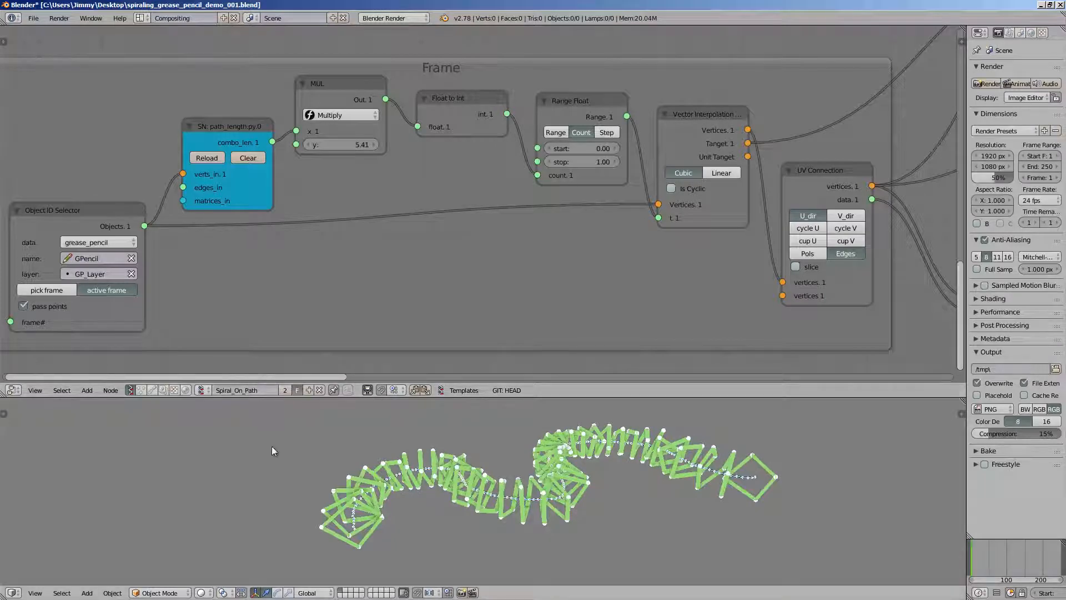
pyautogui.hotkey('ctrl', 's')
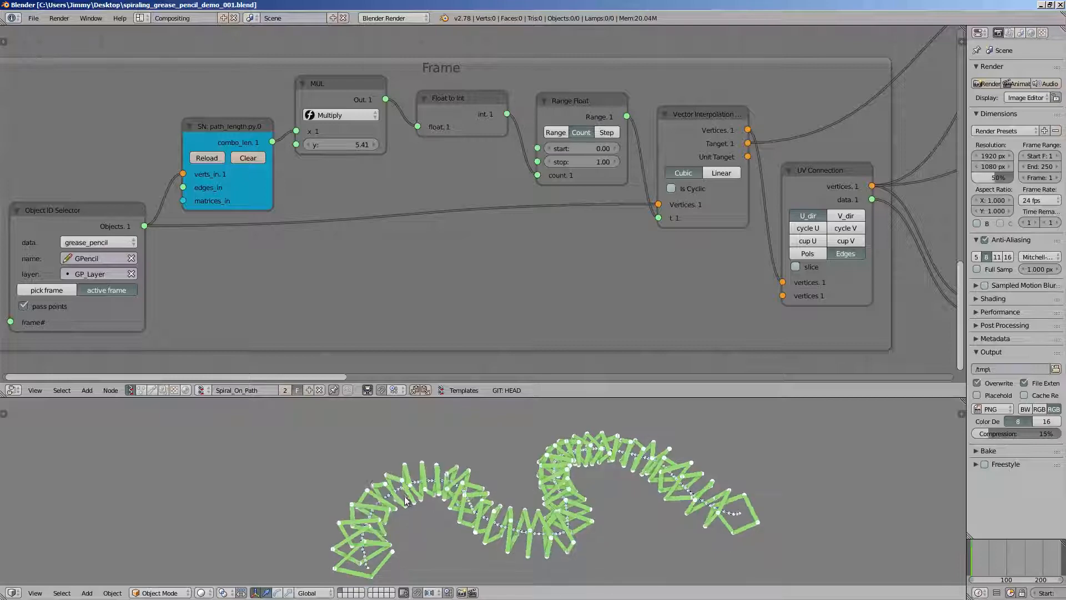
# Step: Lower the step of the Range Float feeding Matrix Deform's angle and save the file
pyautogui.moveTo(745, 193)
pyautogui.mouseDown(button='middle')
pyautogui.moveTo(548, 232)
pyautogui.moveTo(410, 347)
pyautogui.mouseUp(button='middle')
pyautogui.moveTo(683, 153); pyautogui.dragTo(224, 230, button='middle')
pyautogui.moveTo(738, 216); pyautogui.dragTo(929, 205)
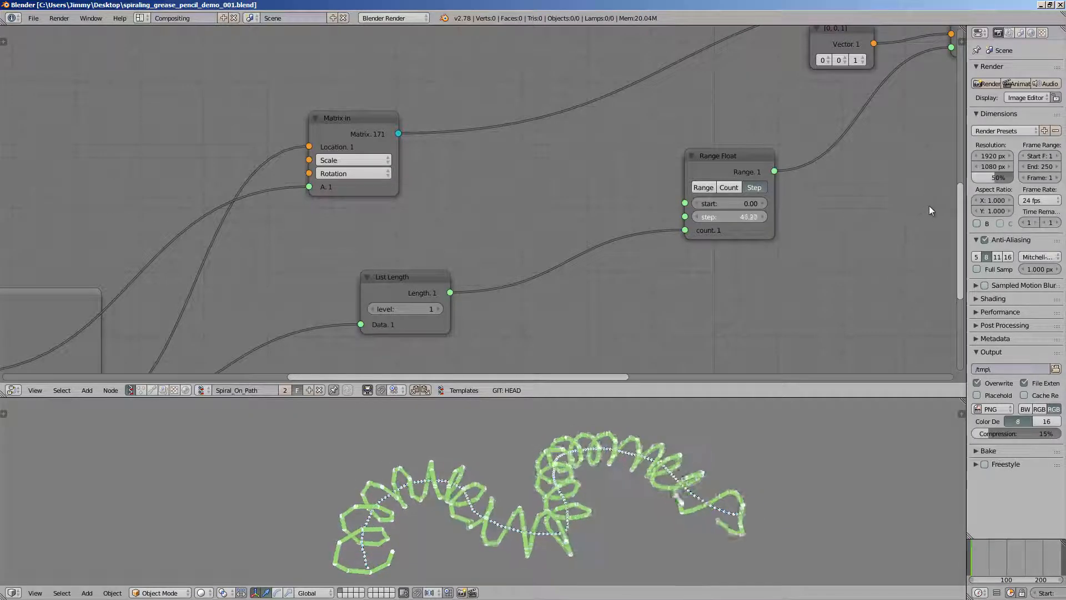
pyautogui.moveTo(328, 225); pyautogui.dragTo(914, 126, button='middle')
pyautogui.moveTo(227, 217); pyautogui.dragTo(466, 180, button='middle')
pyautogui.hotkey('ctrl', 's')
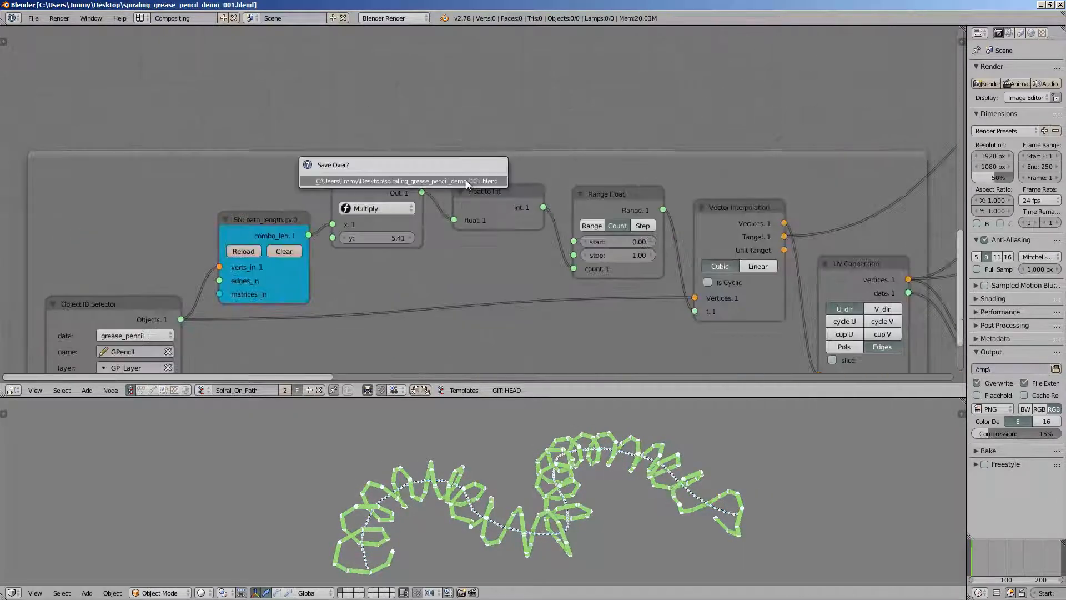
pyautogui.click(465, 181)
# Step: Set the MUL node's y value to 17.29 and save the file
pyautogui.moveTo(383, 237); pyautogui.dragTo(609, 224)
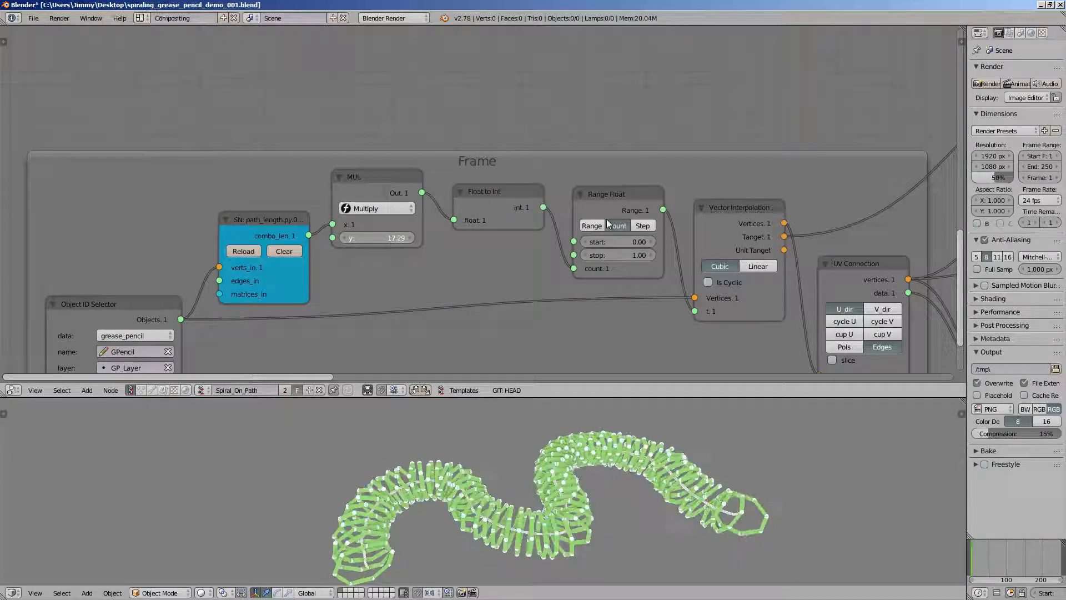
pyautogui.moveTo(823, 192); pyautogui.dragTo(81, 224, button='middle')
pyautogui.hotkey('ctrl', 's')
pyautogui.click(436, 212)
# Step: Set the step of the Range Float feeding Matrix Deform's angle to 22.21
pyautogui.moveTo(817, 113); pyautogui.dragTo(380, 97)
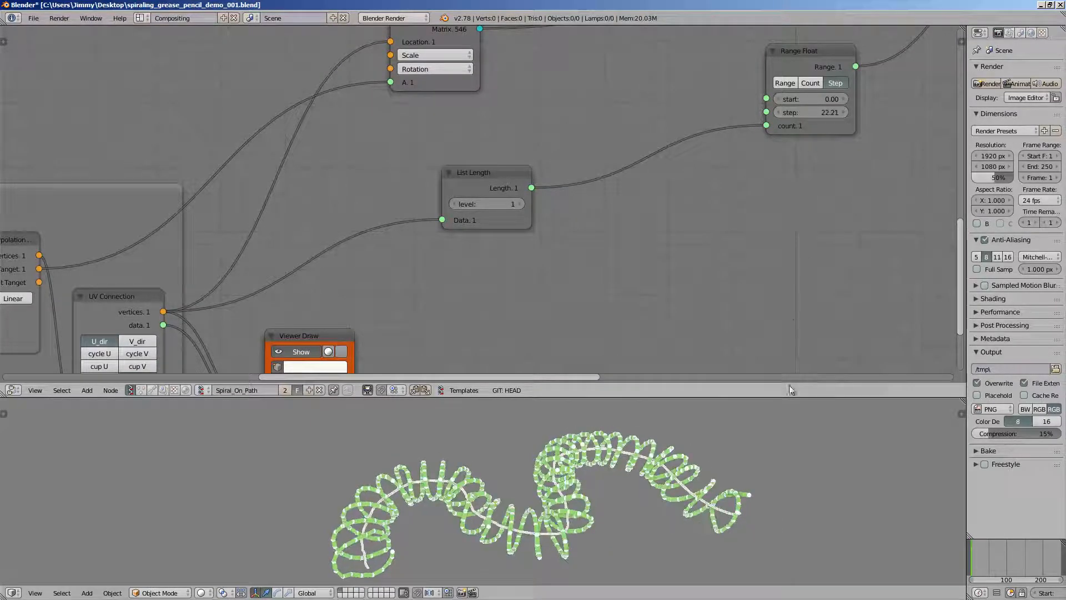
pyautogui.moveTo(722, 497); pyautogui.dragTo(735, 477, button='middle')
pyautogui.moveTo(677, 444)
pyautogui.mouseDown(button='middle')
pyautogui.moveTo(619, 455)
pyautogui.moveTo(638, 482)
pyautogui.moveTo(660, 465)
pyautogui.moveTo(650, 445)
pyautogui.moveTo(681, 423)
pyautogui.mouseUp(button='middle')
# Step: Hide the display of the Viewer Draw linked to the framed UV Connection and save the file
pyautogui.moveTo(475, 243)
pyautogui.mouseDown(button='middle')
pyautogui.moveTo(569, 138)
pyautogui.moveTo(612, 134)
pyautogui.mouseUp(button='middle')
pyautogui.click(442, 242)
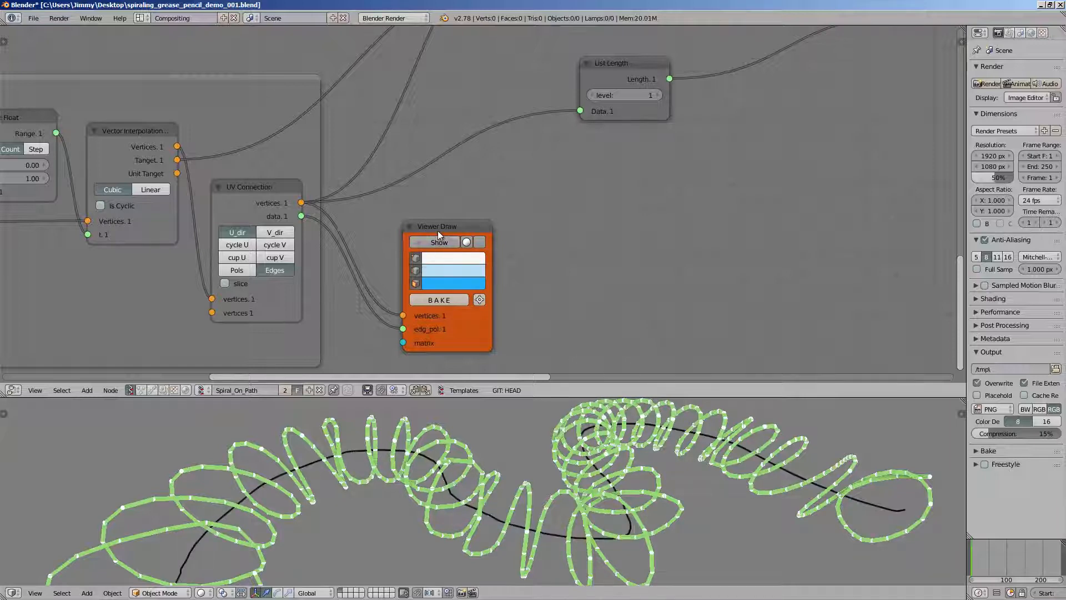
pyautogui.hotkey('ctrl', 's')
pyautogui.click(437, 207)
# Step: Toggle the display of Matrix Apply's Viewer Draw on and off to preview the circles
pyautogui.moveTo(438, 207); pyautogui.dragTo(531, 3, button='middle')
pyautogui.moveTo(889, 136); pyautogui.dragTo(461, 201, button='middle')
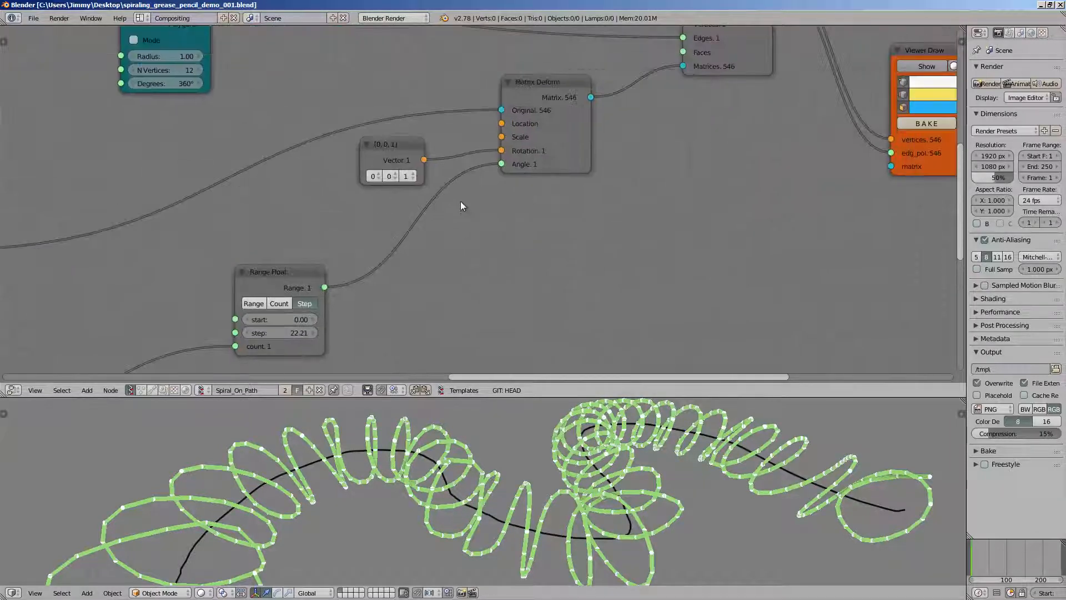
pyautogui.moveTo(759, 178)
pyautogui.mouseDown(button='middle')
pyautogui.moveTo(488, 226)
pyautogui.moveTo(474, 256)
pyautogui.mouseUp(button='middle')
pyautogui.click(628, 142)
pyautogui.click(628, 142)
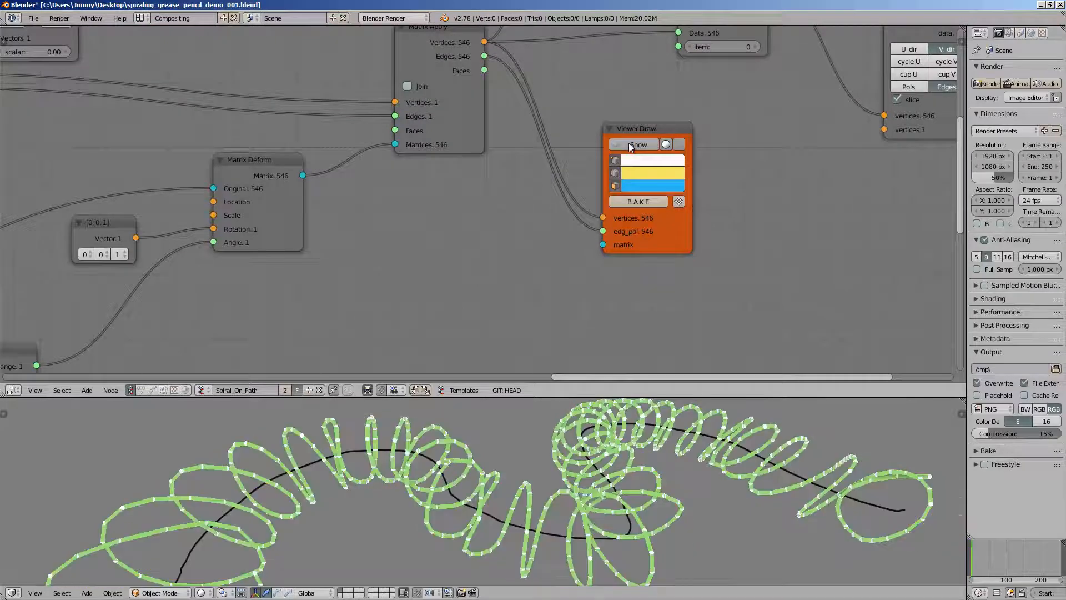
# Step: Show Matrix Apply's Viewer Draw, hide the Viewer Draw attached to the V_dir UV Connection, and save the file
pyautogui.click(628, 142)
pyautogui.scroll(2, 511, 464)
pyautogui.moveTo(501, 475)
pyautogui.mouseDown(button='middle')
pyautogui.moveTo(511, 464)
pyautogui.moveTo(511, 483)
pyautogui.mouseUp(button='middle')
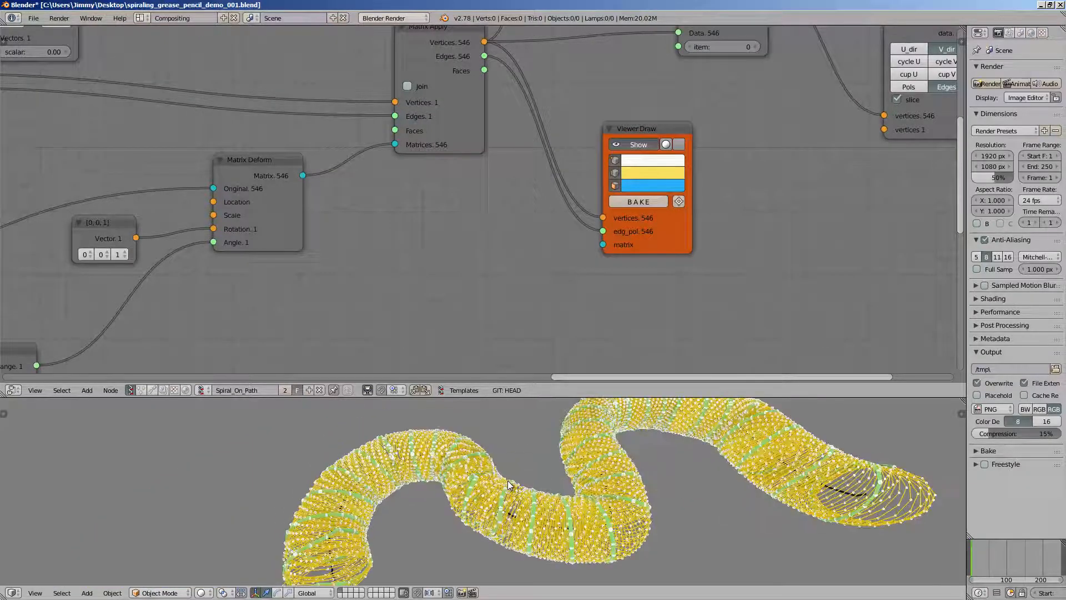
pyautogui.hotkey('ctrl', 's')
pyautogui.moveTo(944, 191)
pyautogui.mouseDown(button='middle')
pyautogui.moveTo(545, 288)
pyautogui.moveTo(494, 347)
pyautogui.mouseUp(button='middle')
pyautogui.click(629, 196)
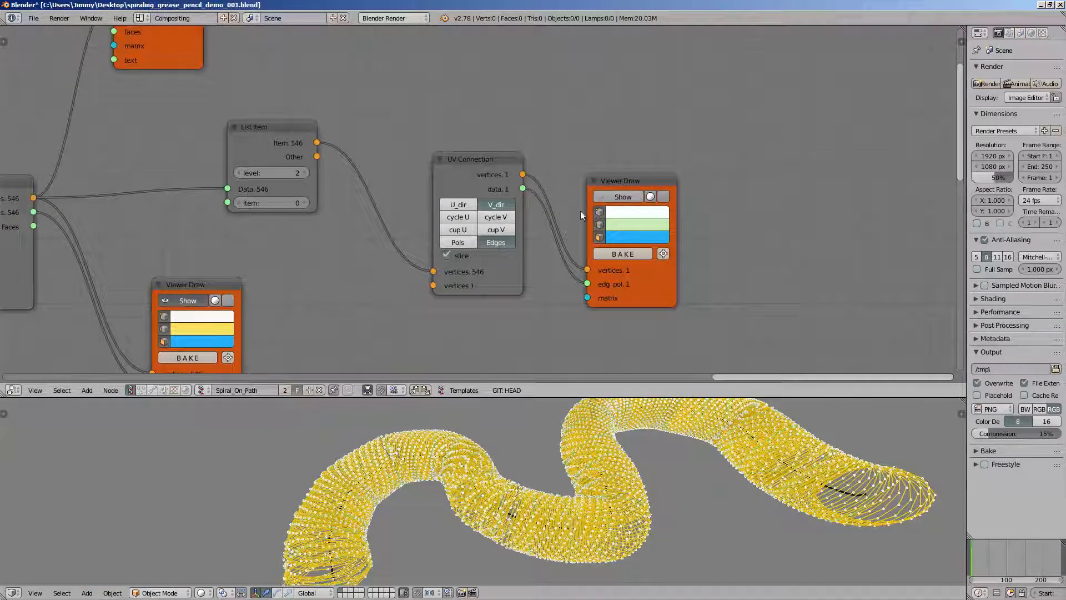
pyautogui.moveTo(360, 247); pyautogui.dragTo(522, 144, button='middle')
pyautogui.hotkey('ctrl', 's')
pyautogui.click(522, 145)
# Step: Turn off vertex display in Matrix Apply's Viewer Draw and save the file
pyautogui.click(341, 211)
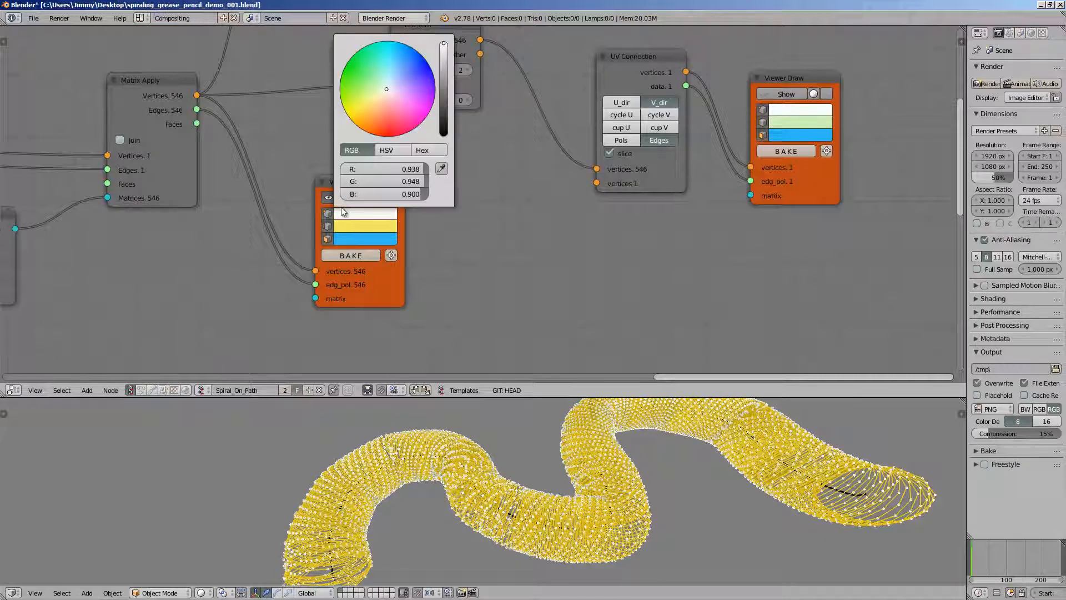
pyautogui.click(336, 197)
pyautogui.click(336, 198)
pyautogui.moveTo(448, 201); pyautogui.dragTo(936, 73, button='middle')
pyautogui.hotkey('ctrl', 's')
# Step: Set the MUL node's y value to 2.08 and save the file
pyautogui.scroll(1, 108, 311)
pyautogui.moveTo(108, 311); pyautogui.dragTo(438, 208, button='middle')
pyautogui.moveTo(300, 203); pyautogui.dragTo(15, 205)
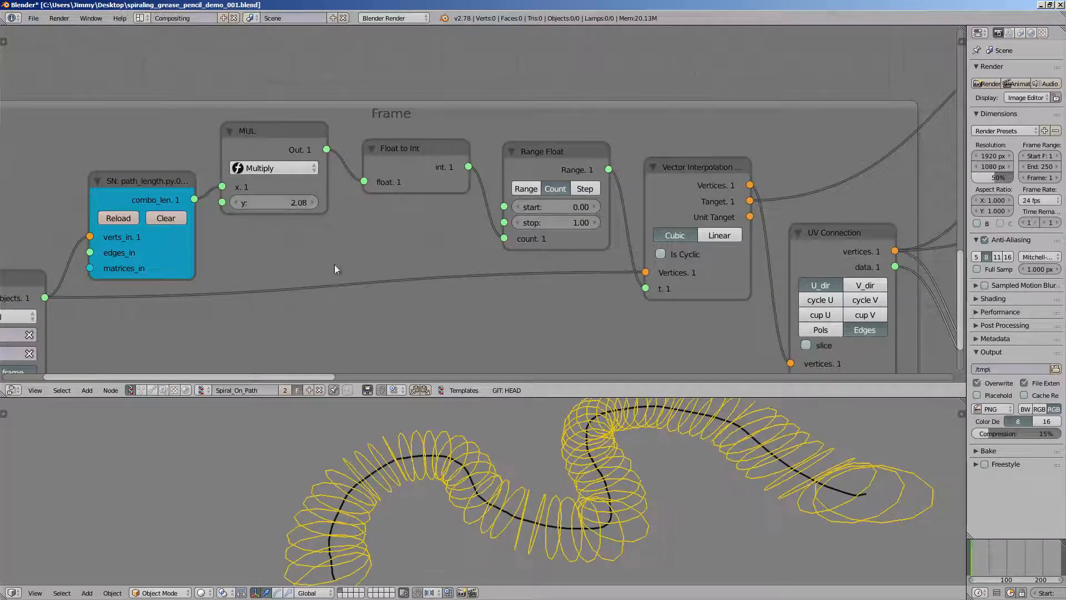
pyautogui.hotkey('ctrl', 's')
# Step: Examine the spacing and orientation of the circles along the stroke from several angles, and save the file
pyautogui.click(402, 540)
pyautogui.moveTo(402, 539); pyautogui.dragTo(363, 545, button='middle')
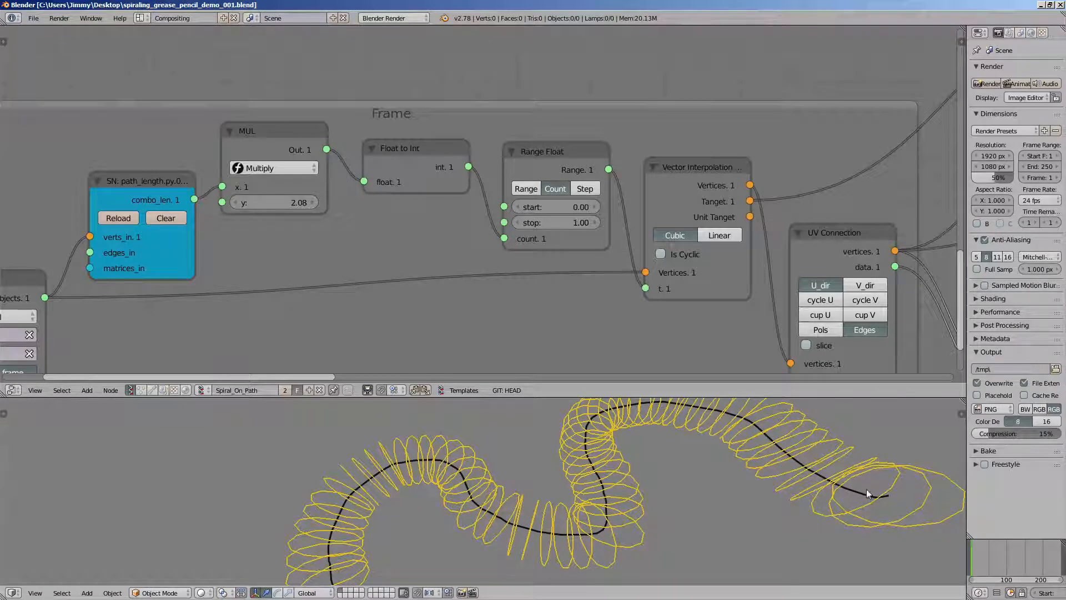
pyautogui.moveTo(588, 560); pyautogui.dragTo(444, 489, button='middle')
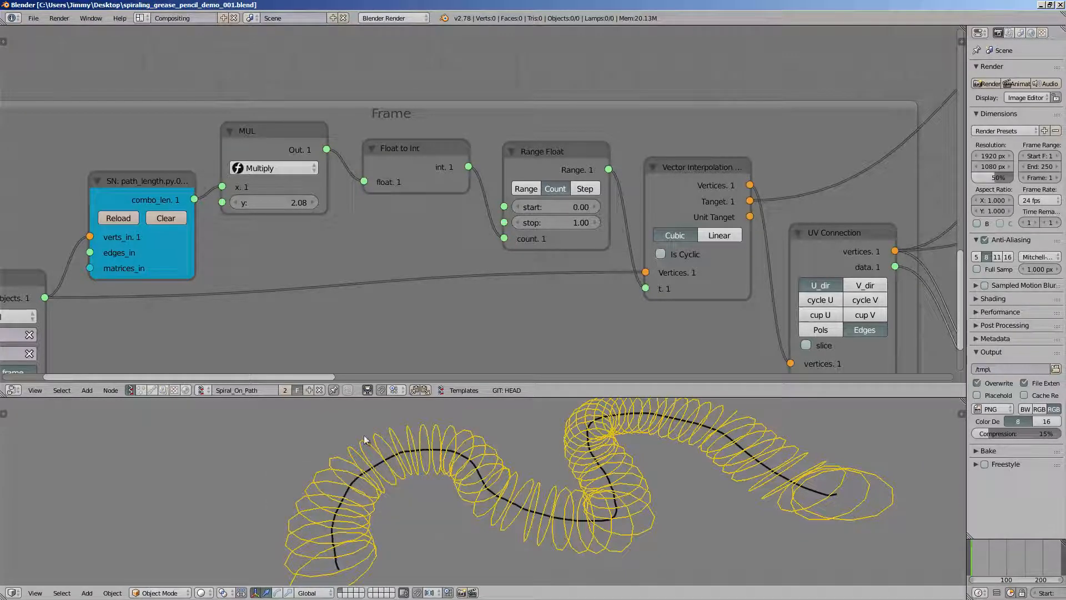
pyautogui.moveTo(346, 545); pyautogui.dragTo(320, 531, button='middle')
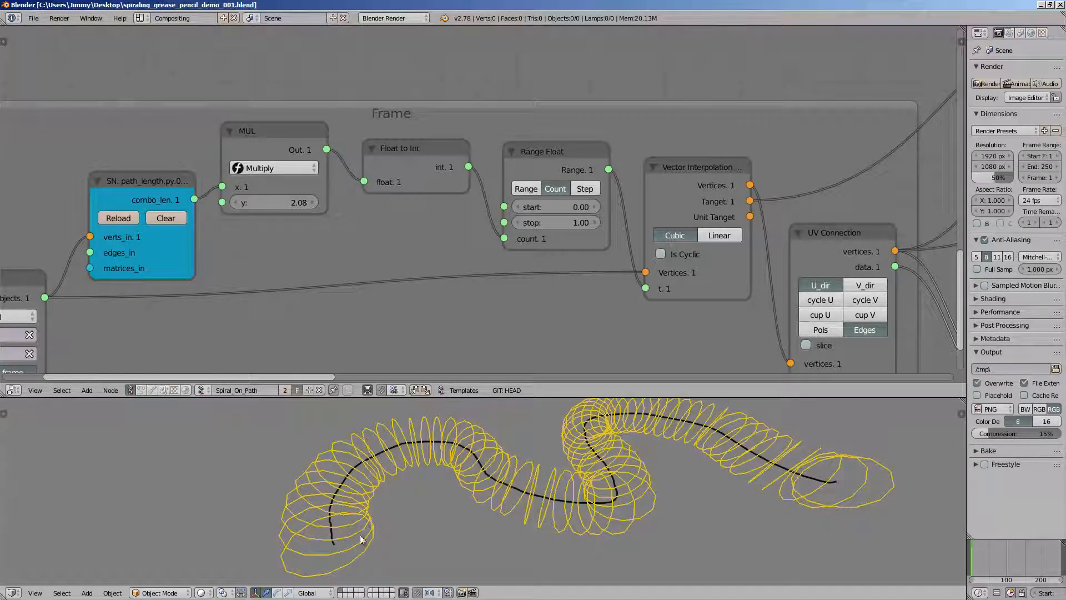
pyautogui.moveTo(722, 155); pyautogui.dragTo(461, 267, button='middle')
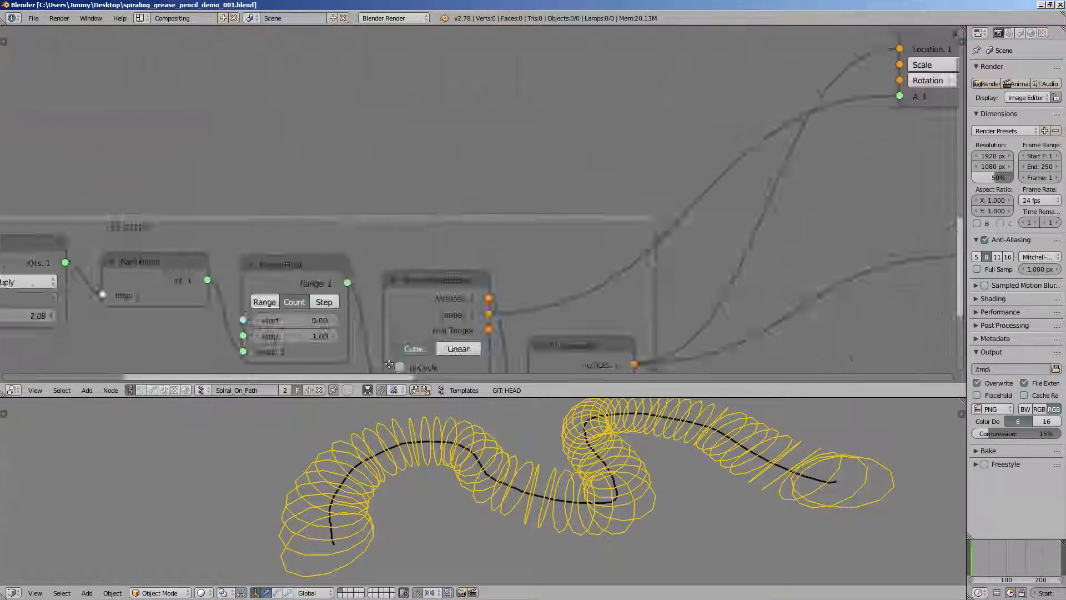
pyautogui.moveTo(842, 172); pyautogui.dragTo(334, 248, button='middle')
pyautogui.hotkey('ctrl', 's')
pyautogui.click(335, 249)
# Step: Toggle the display of the Viewer Draw linked to the framed UV Connection
pyautogui.moveTo(720, 194); pyautogui.dragTo(472, 254, button='middle')
pyautogui.moveTo(307, 300)
pyautogui.mouseDown(button='middle')
pyautogui.moveTo(322, 203)
pyautogui.moveTo(522, 147)
pyautogui.mouseUp(button='middle')
pyautogui.scroll(-3, 420, 227)
pyautogui.moveTo(264, 338)
pyautogui.mouseDown(button='middle')
pyautogui.moveTo(400, 247)
pyautogui.moveTo(216, 370)
pyautogui.mouseUp(button='middle')
pyautogui.click(404, 258)
pyautogui.click(246, 363)
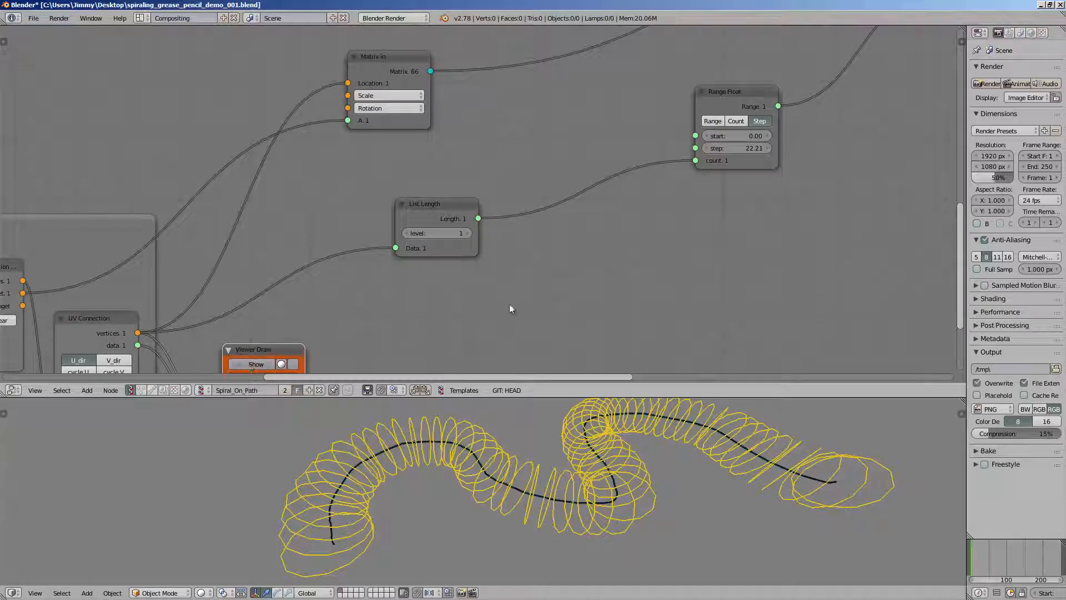
# Step: Save the file and set the MUL node's y value to 9.97
pyautogui.moveTo(637, 249); pyautogui.dragTo(567, 332, button='middle')
pyautogui.hotkey('ctrl', 's')
pyautogui.moveTo(452, 289)
pyautogui.mouseDown(button='middle')
pyautogui.moveTo(583, 127)
pyautogui.moveTo(627, 136)
pyautogui.mouseUp(button='middle')
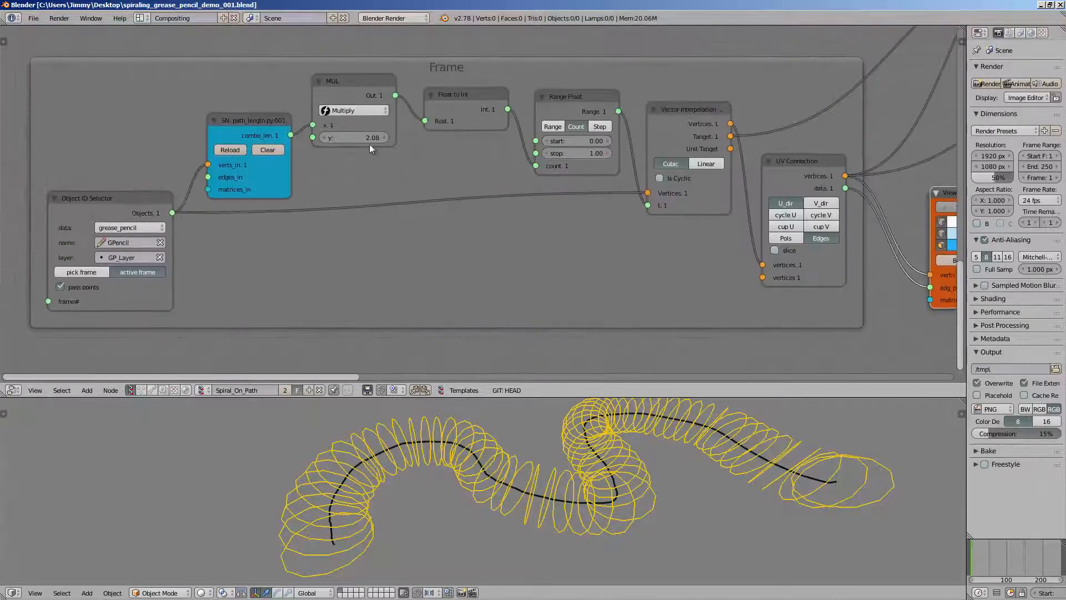
pyautogui.moveTo(369, 143); pyautogui.dragTo(516, 125)
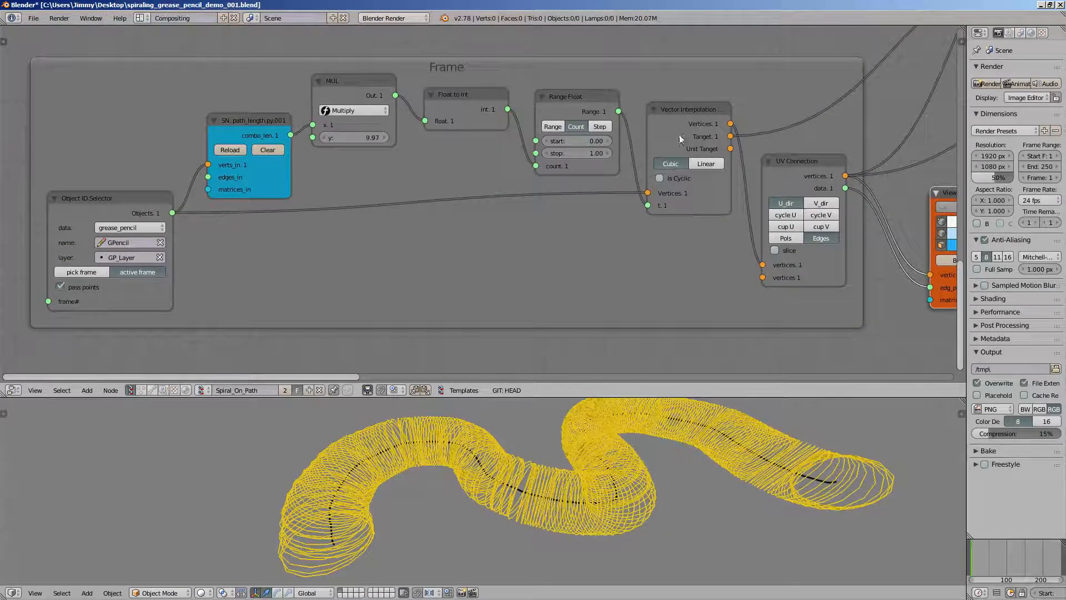
# Step: Hide Matrix Apply's Viewer Draw, show the Viewer Draw attached to the V_dir UV Connection, and save the file
pyautogui.moveTo(679, 134)
pyautogui.mouseDown(button='middle')
pyautogui.moveTo(524, 301)
pyautogui.moveTo(408, 268)
pyautogui.mouseUp(button='middle')
pyautogui.moveTo(815, 151); pyautogui.dragTo(422, 276, button='middle')
pyautogui.click(656, 197)
pyautogui.moveTo(812, 171); pyautogui.dragTo(555, 186, button='middle')
pyautogui.click(557, 195)
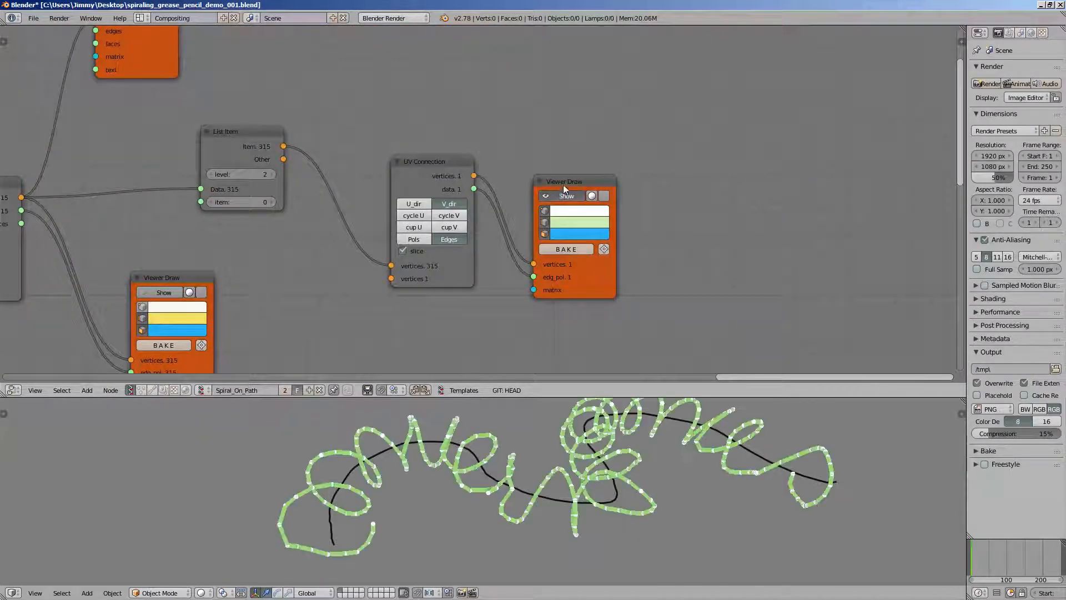
pyautogui.moveTo(563, 184); pyautogui.dragTo(577, 165)
pyautogui.hotkey('ctrl', 's')
# Step: Increase the MUL node's y value to tighten the spiral's turns, and save the file
pyautogui.moveTo(373, 465)
pyautogui.mouseDown(button='middle')
pyautogui.moveTo(394, 488)
pyautogui.moveTo(408, 467)
pyautogui.moveTo(416, 481)
pyautogui.moveTo(342, 500)
pyautogui.moveTo(334, 528)
pyautogui.moveTo(522, 503)
pyautogui.moveTo(519, 484)
pyautogui.mouseUp(button='middle')
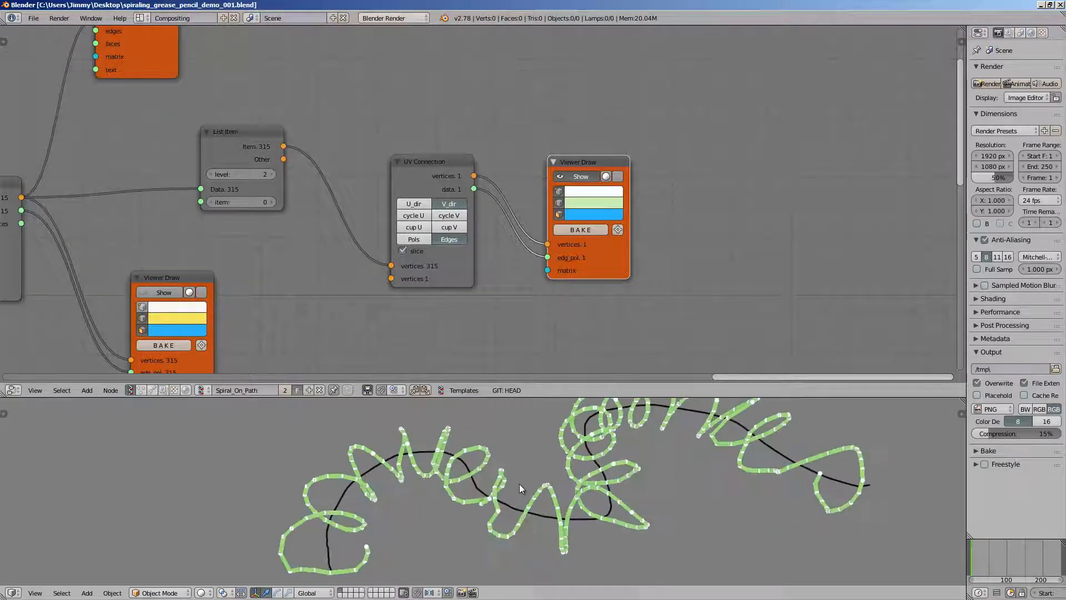
pyautogui.moveTo(260, 279)
pyautogui.mouseDown(button='middle')
pyautogui.moveTo(300, 291)
pyautogui.moveTo(352, 233)
pyautogui.moveTo(508, 166)
pyautogui.moveTo(498, 151)
pyautogui.moveTo(613, 160)
pyautogui.mouseUp(button='middle')
pyautogui.moveTo(157, 202); pyautogui.dragTo(191, 204, button='middle')
pyautogui.moveTo(174, 190); pyautogui.dragTo(399, 166)
pyautogui.hotkey('ctrl', 's')
pyautogui.click(174, 191)
# Step: Reduce the radius of the circle node to narrow the spiral, and save the file
pyautogui.moveTo(389, 139); pyautogui.dragTo(328, 262, button='middle')
pyautogui.moveTo(690, 83); pyautogui.dragTo(352, 197, button='middle')
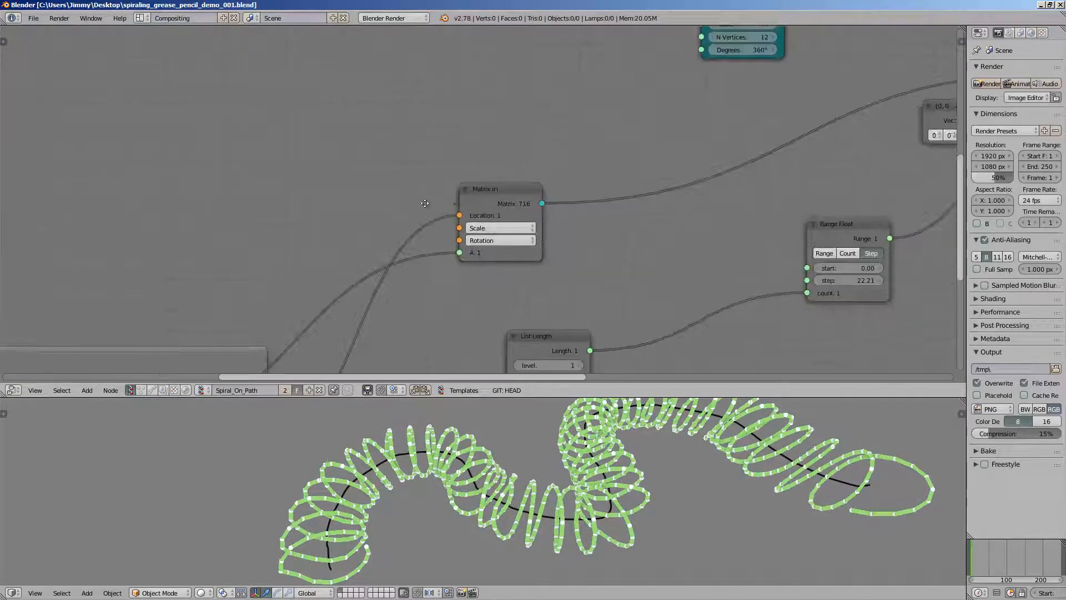
pyautogui.moveTo(663, 97); pyautogui.dragTo(289, 214, button='middle')
pyautogui.moveTo(298, 212)
pyautogui.mouseDown()
pyautogui.moveTo(325, 208)
pyautogui.moveTo(289, 204)
pyautogui.mouseUp()
pyautogui.hotkey('ctrl', 's')
pyautogui.click(289, 207)
# Step: Detach and delete the unused node with the scalar field near Matrix Apply, reposition Matrix Deform, and save the file
pyautogui.moveTo(485, 60)
pyautogui.keyDown('alt'); pyautogui.mouseDown()
pyautogui.moveTo(478, 51)
pyautogui.moveTo(495, 47)
pyautogui.mouseUp(); pyautogui.keyUp('alt')
pyautogui.press('x')
pyautogui.moveTo(738, 258); pyautogui.dragTo(642, 261, button='middle')
pyautogui.moveTo(642, 261); pyautogui.dragTo(658, 256)
pyautogui.moveTo(635, 230); pyautogui.dragTo(323, 210, button='middle')
pyautogui.hotkey('ctrl', 's')
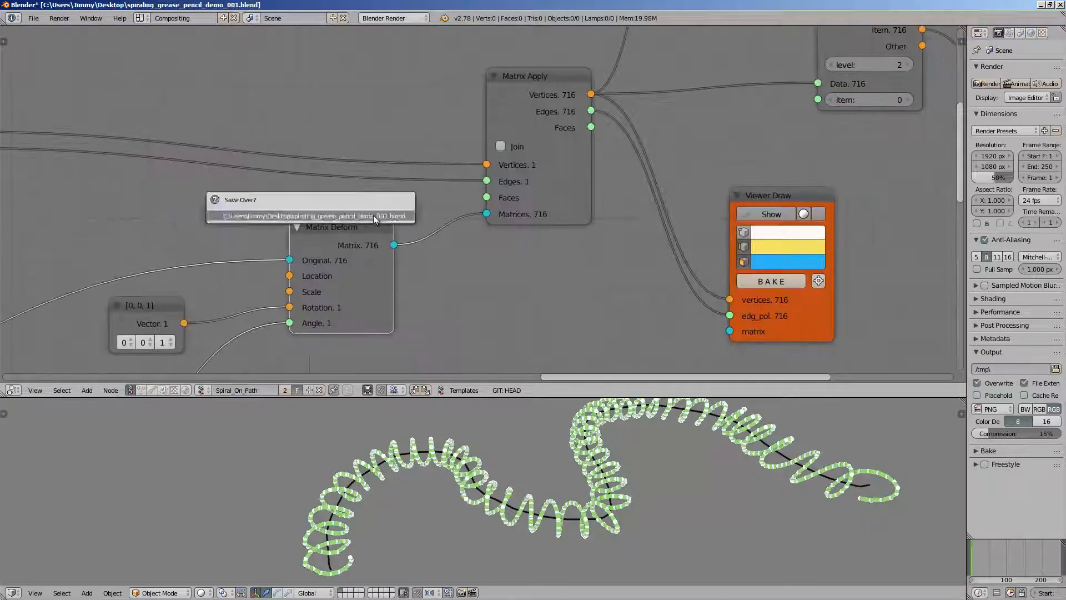
pyautogui.click(374, 215)
# Step: Reposition the spiral's Viewer Draw and UV Connection nodes, and turn off UV Connection's slice option
pyautogui.moveTo(679, 188); pyautogui.dragTo(384, 237, button='middle')
pyautogui.moveTo(638, 214); pyautogui.dragTo(315, 248, button='middle')
pyautogui.moveTo(674, 255); pyautogui.dragTo(624, 173)
pyautogui.moveTo(506, 132)
pyautogui.mouseDown()
pyautogui.moveTo(506, 121)
pyautogui.moveTo(446, 132)
pyautogui.mouseUp()
pyautogui.click(465, 232)
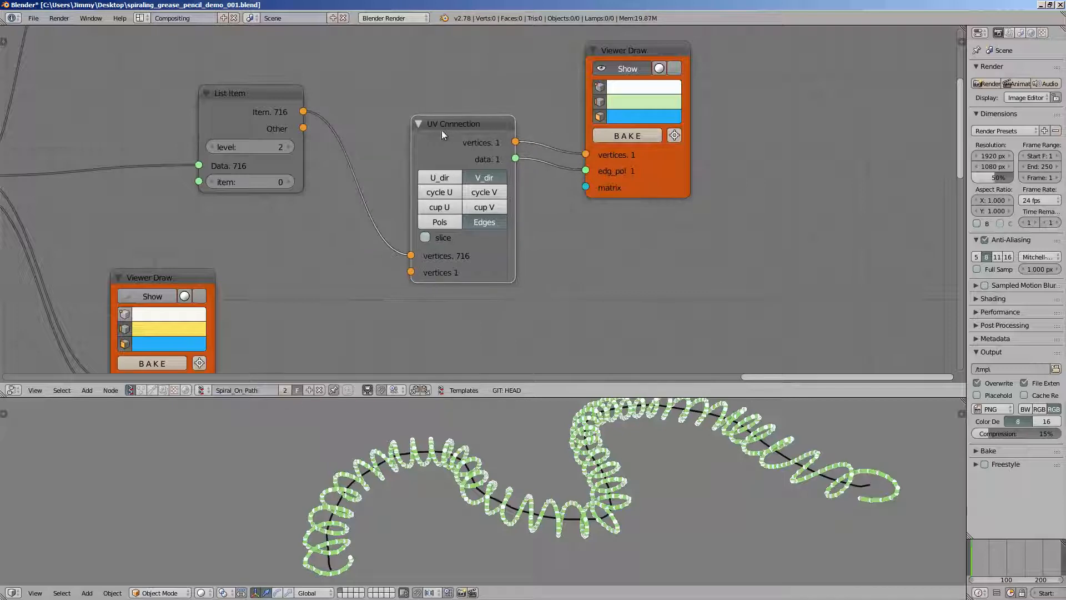
# Step: Move the List Item node closer to UV Connection and save the file
pyautogui.moveTo(314, 130); pyautogui.dragTo(558, 152, button='middle')
pyautogui.moveTo(484, 134); pyautogui.dragTo(467, 126)
pyautogui.hotkey('ctrl', 's')
pyautogui.click(442, 169)
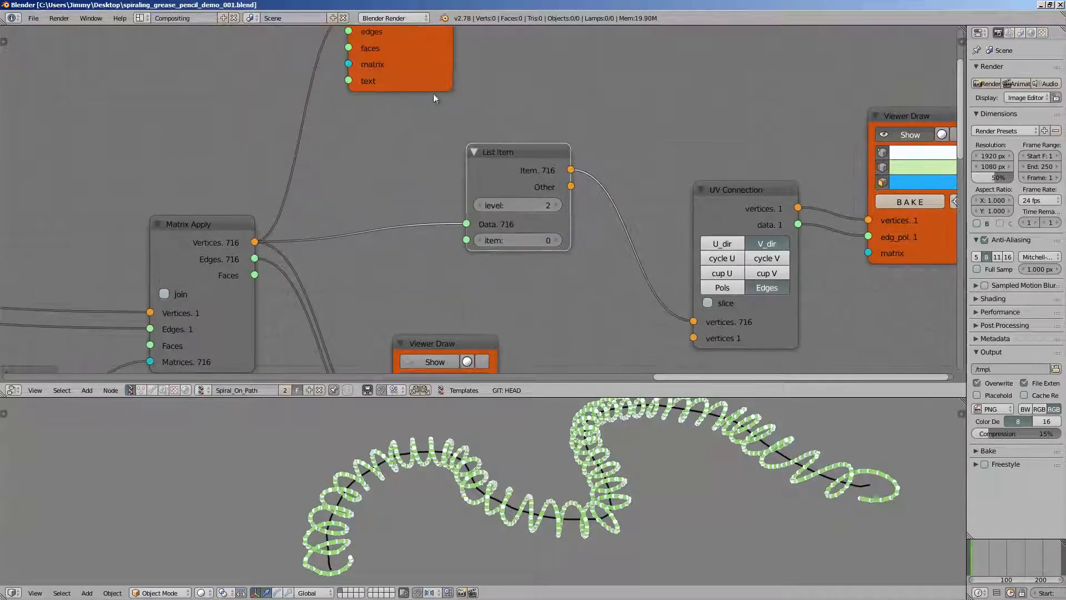
pyautogui.moveTo(434, 94); pyautogui.dragTo(472, 137, button='middle')
pyautogui.moveTo(525, 158); pyautogui.dragTo(638, 181)
# Step: Add a Range Int node and connect its Range output to List Item's item input
pyautogui.moveTo(495, 155); pyautogui.dragTo(512, 173, button='middle')
pyautogui.hotkey('shift', 'a')
pyautogui.click(508, 171)
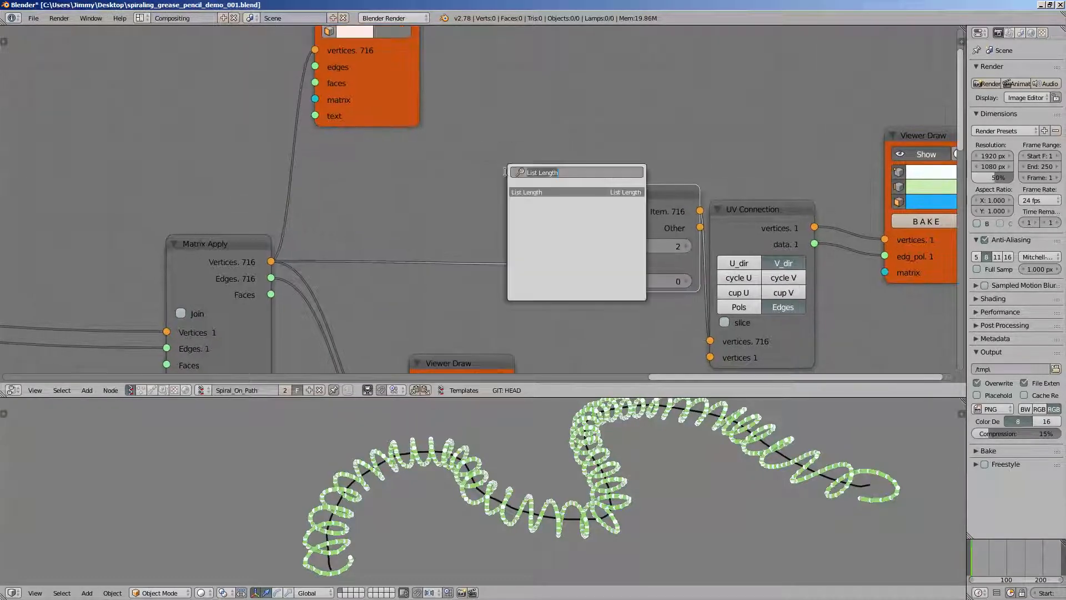
pyautogui.write('range i')
pyautogui.press('Return')
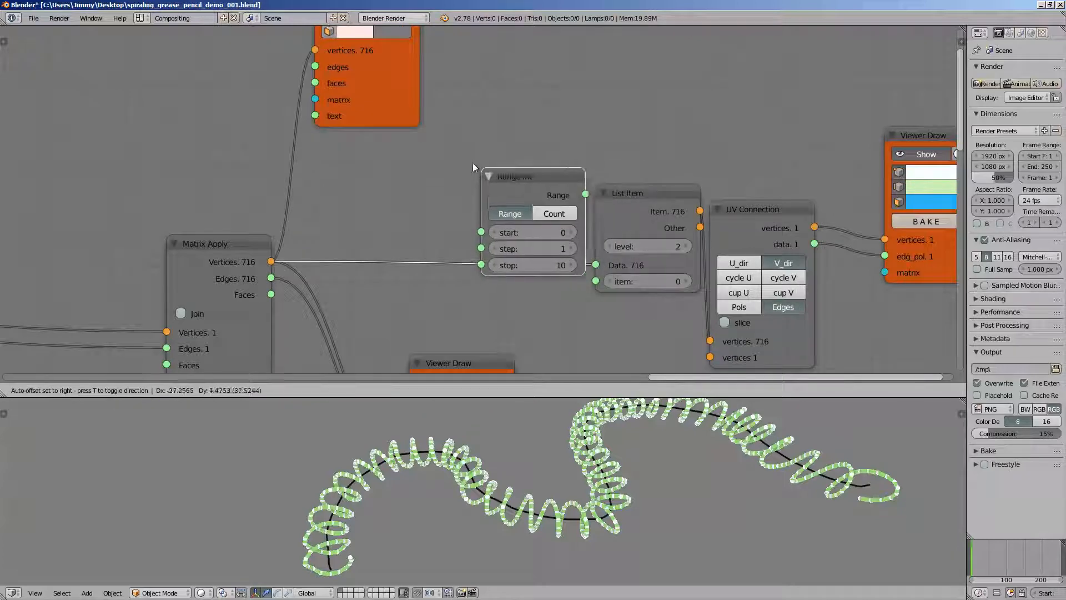
pyautogui.click(438, 143)
pyautogui.moveTo(541, 166); pyautogui.dragTo(565, 228)
pyautogui.moveTo(587, 281); pyautogui.dragTo(589, 282)
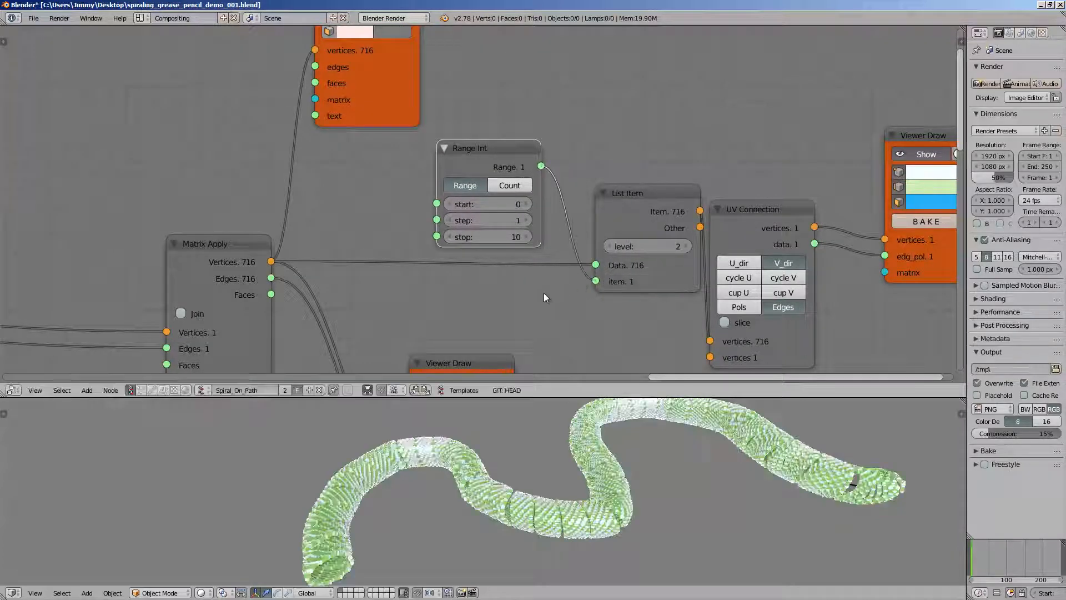
# Step: Set the Range Int node's stop value to 3 and inspect the spiral strands
pyautogui.click(489, 236)
pyautogui.write('3')
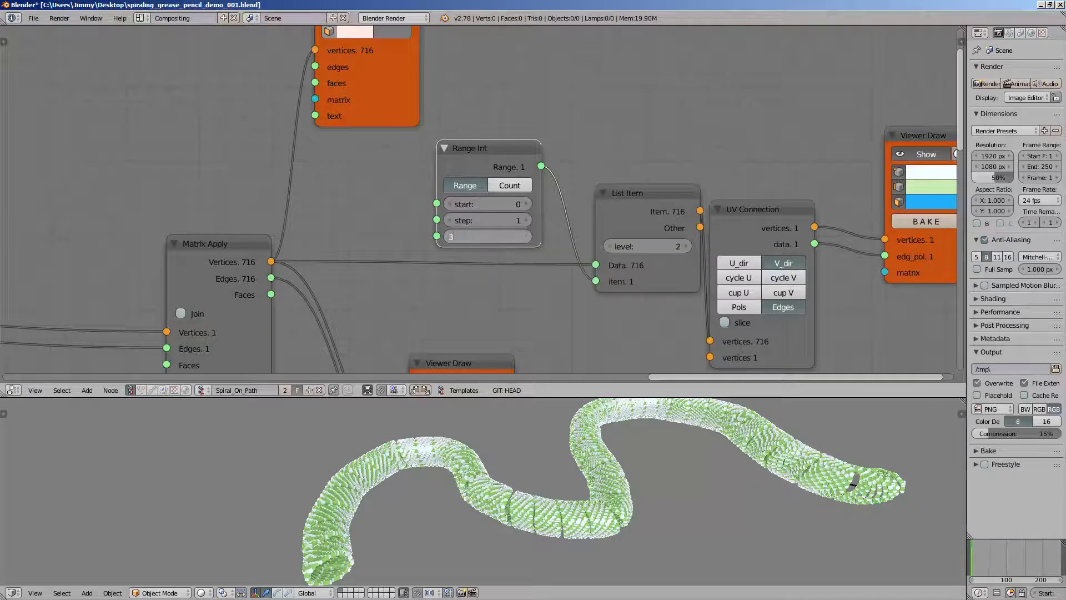
pyautogui.press('Return')
pyautogui.moveTo(509, 520); pyautogui.dragTo(481, 499, button='middle')
pyautogui.scroll(-2, 481, 500)
pyautogui.scroll(1, 518, 294)
pyautogui.scroll(3, 472, 483)
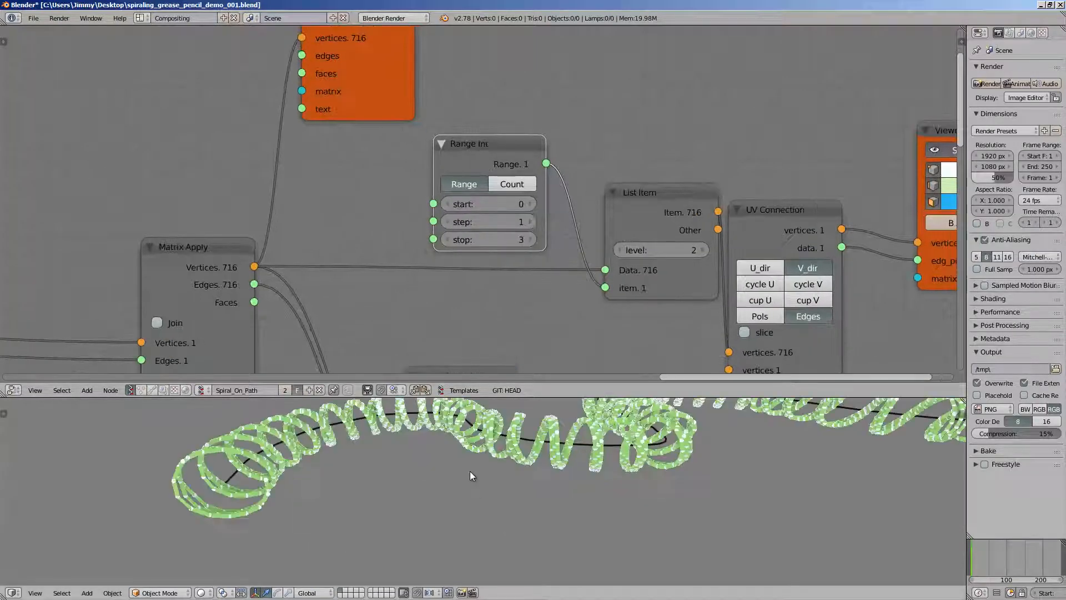
# Step: Raise the Range Int node's stop value to 9 and inspect the denser strands
pyautogui.click(531, 240)
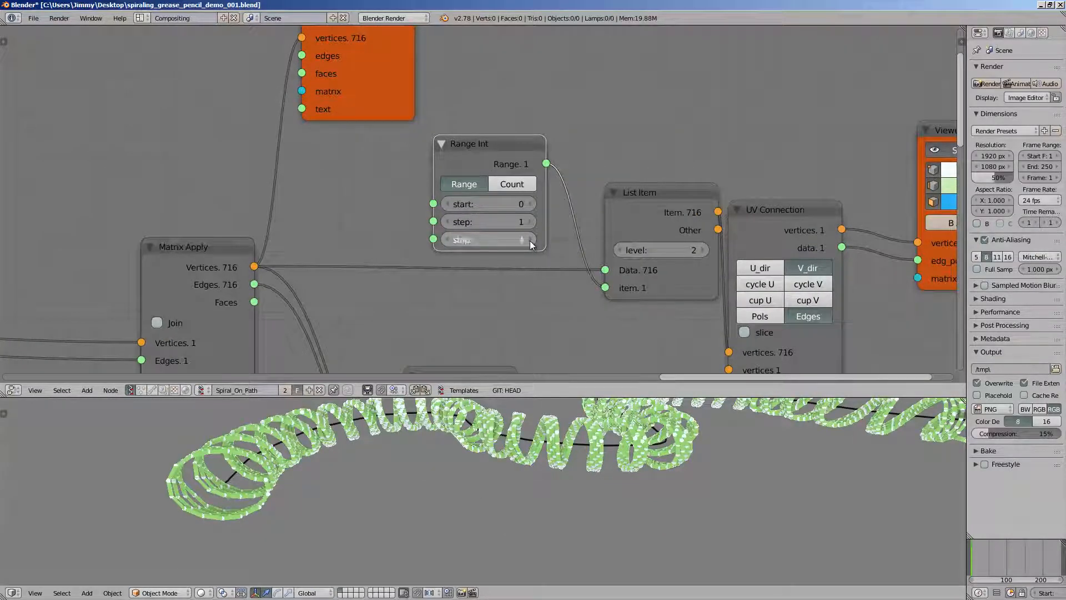
pyautogui.click(530, 240)
pyautogui.click(531, 241)
pyautogui.click(530, 240)
pyautogui.click(530, 240)
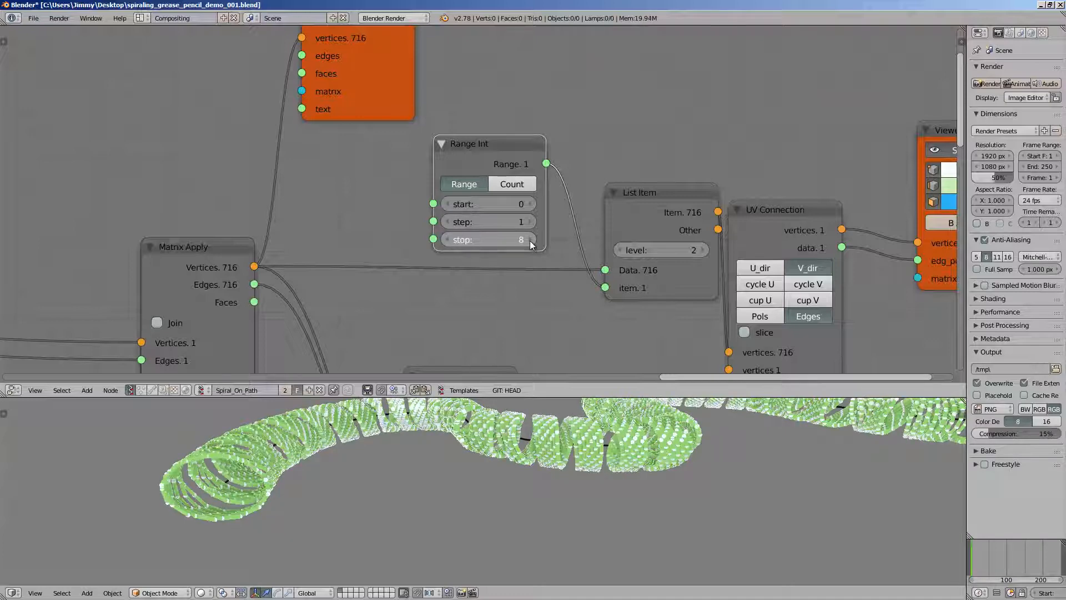
pyautogui.click(530, 240)
pyautogui.moveTo(554, 450); pyautogui.dragTo(552, 479, button='middle')
pyautogui.scroll(3, 552, 479)
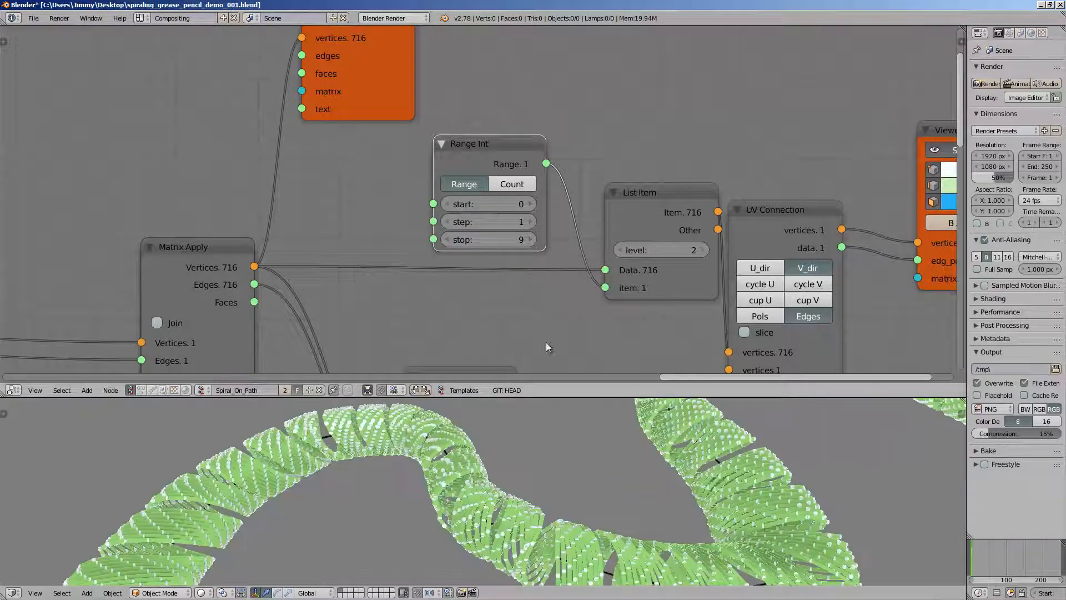
# Step: Lower the Range Int node's stop value to 5
pyautogui.click(448, 237)
pyautogui.click(448, 238)
pyautogui.moveTo(572, 534); pyautogui.dragTo(601, 536, button='middle')
pyautogui.click(449, 239)
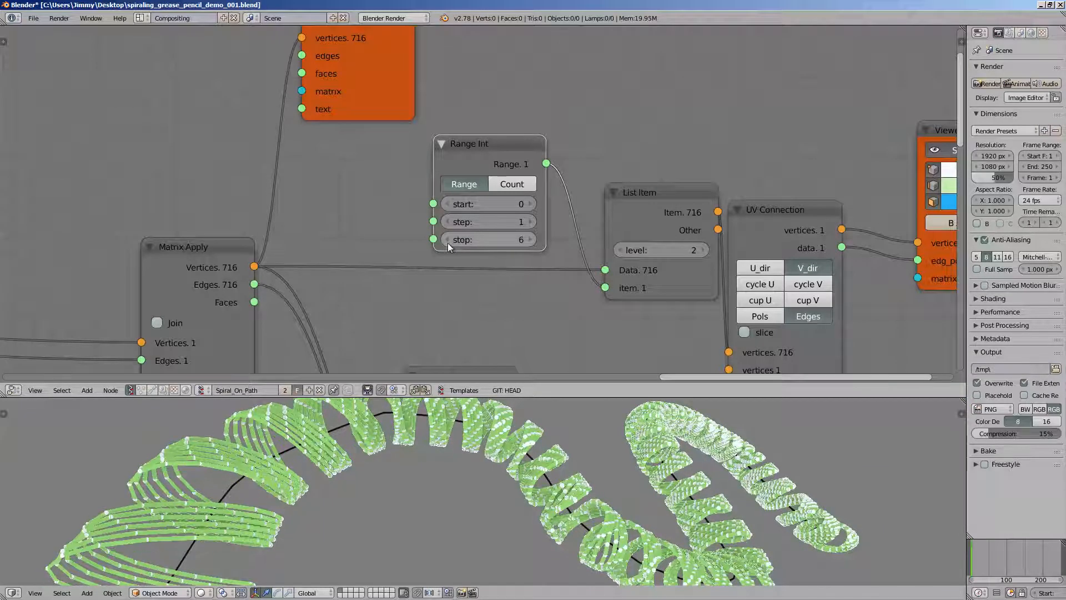
pyautogui.click(448, 239)
pyautogui.moveTo(513, 411); pyautogui.dragTo(529, 491, button='middle')
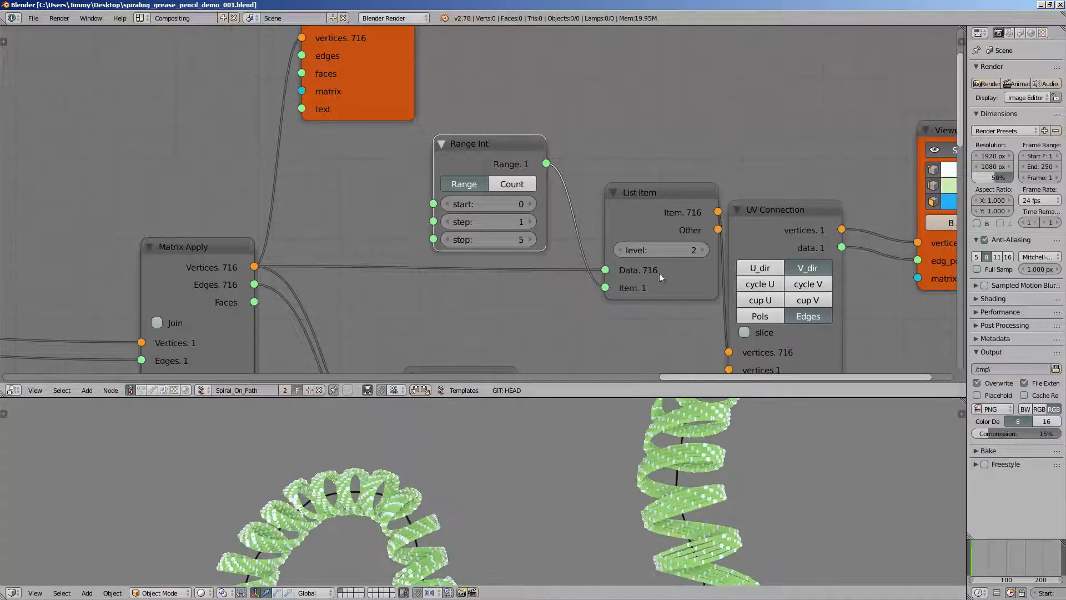
# Step: Turn off vertex display in the Viewer Draw attached to the V_dir UV Connection, and save the file
pyautogui.moveTo(659, 273); pyautogui.dragTo(430, 274, button='middle')
pyautogui.hotkey('ctrl', 's')
pyautogui.moveTo(542, 436); pyautogui.dragTo(562, 469, button='middle')
pyautogui.hotkey('ctrl', 's')
pyautogui.moveTo(598, 214); pyautogui.dragTo(485, 213, button='middle')
pyautogui.hotkey('ctrl', 's')
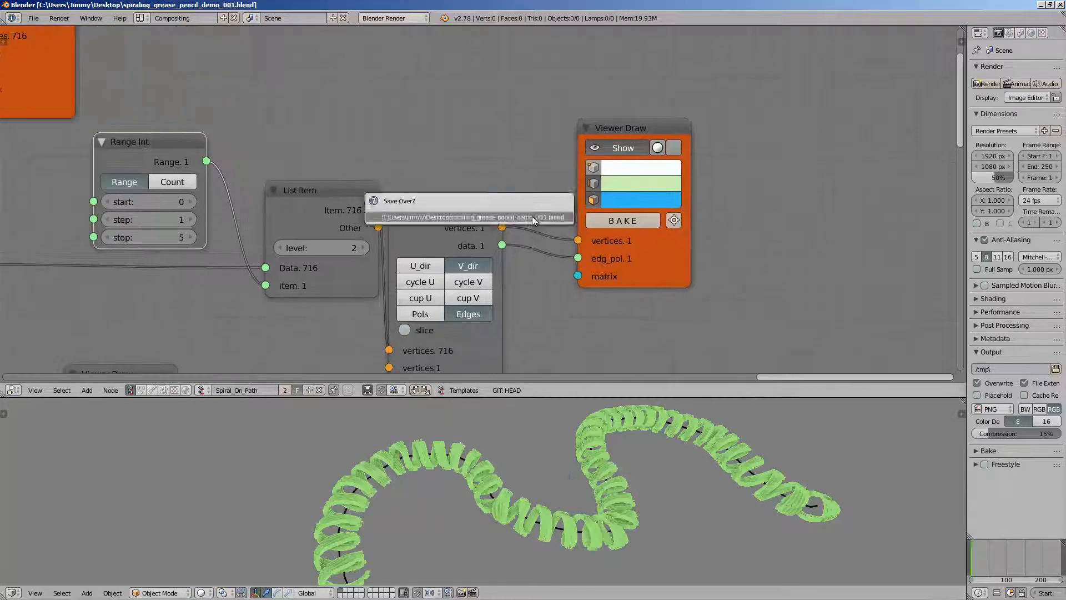
pyautogui.click(532, 216)
# Step: Move the V_dir UV Connection and its Viewer Draw to make room for another node
pyautogui.moveTo(482, 220); pyautogui.dragTo(494, 206)
pyautogui.moveTo(646, 256); pyautogui.dragTo(670, 209)
pyautogui.moveTo(662, 239); pyautogui.dragTo(648, 222, button='middle')
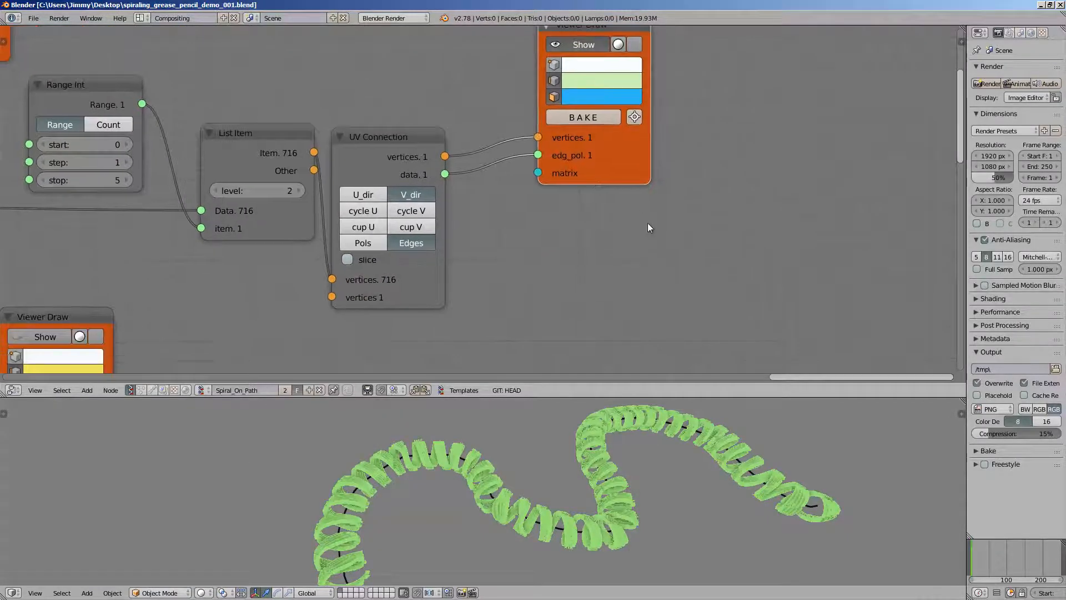
# Step: Add a Polyline Viewer MK1 node and connect the V_dir UV Connection's vertices output to its vertices input
pyautogui.hotkey('alt', 'space')
pyautogui.write('polyline viewer')
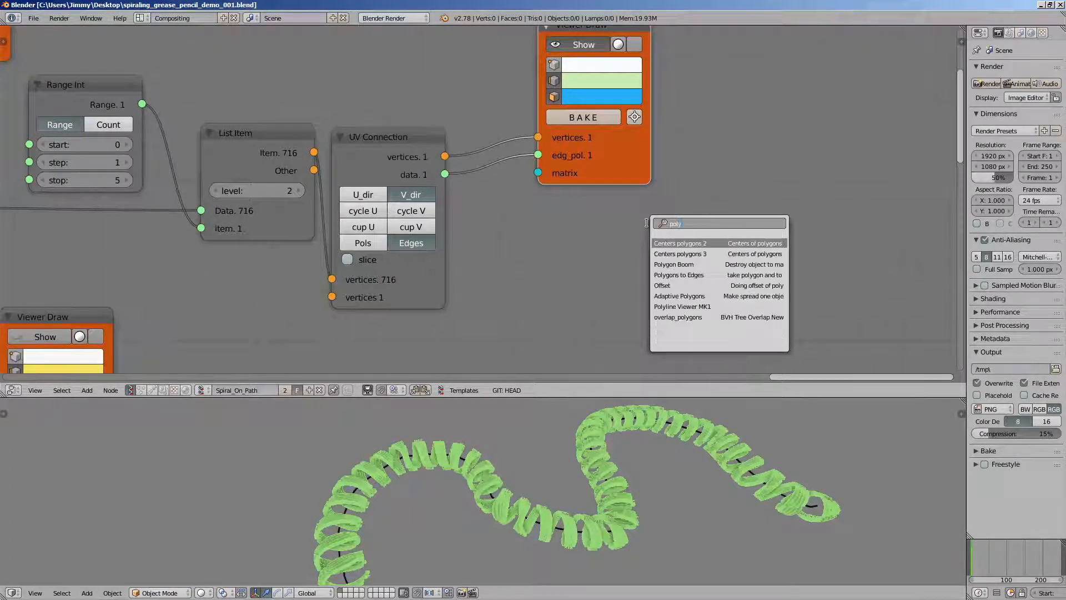
pyautogui.press('Return')
pyautogui.click(590, 215)
pyautogui.moveTo(589, 214); pyautogui.dragTo(589, 165, button='middle')
pyautogui.scroll(-1, 449, 98)
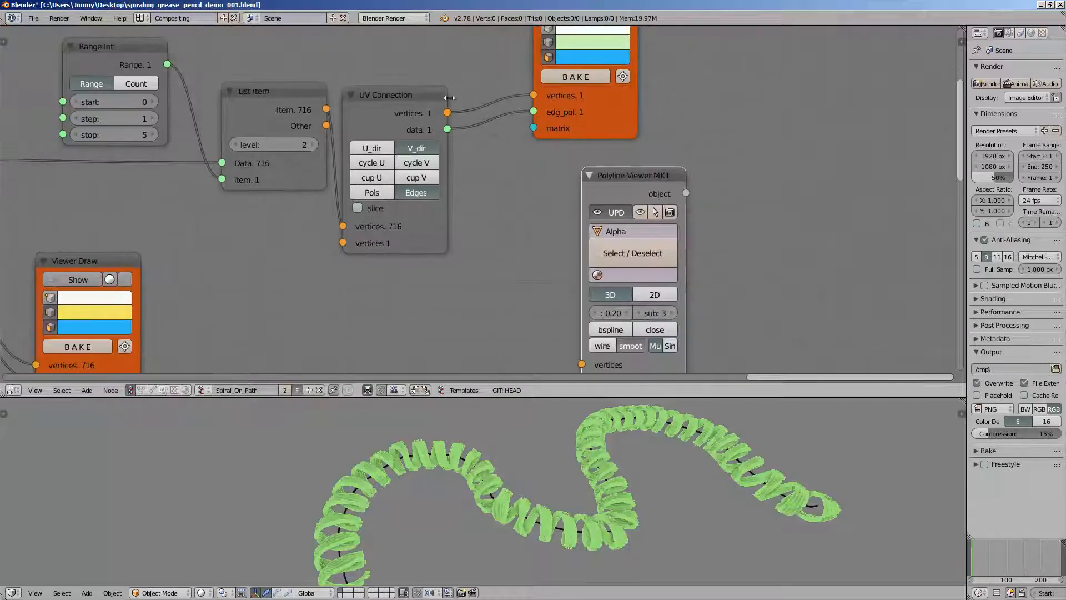
pyautogui.moveTo(447, 113); pyautogui.dragTo(582, 364)
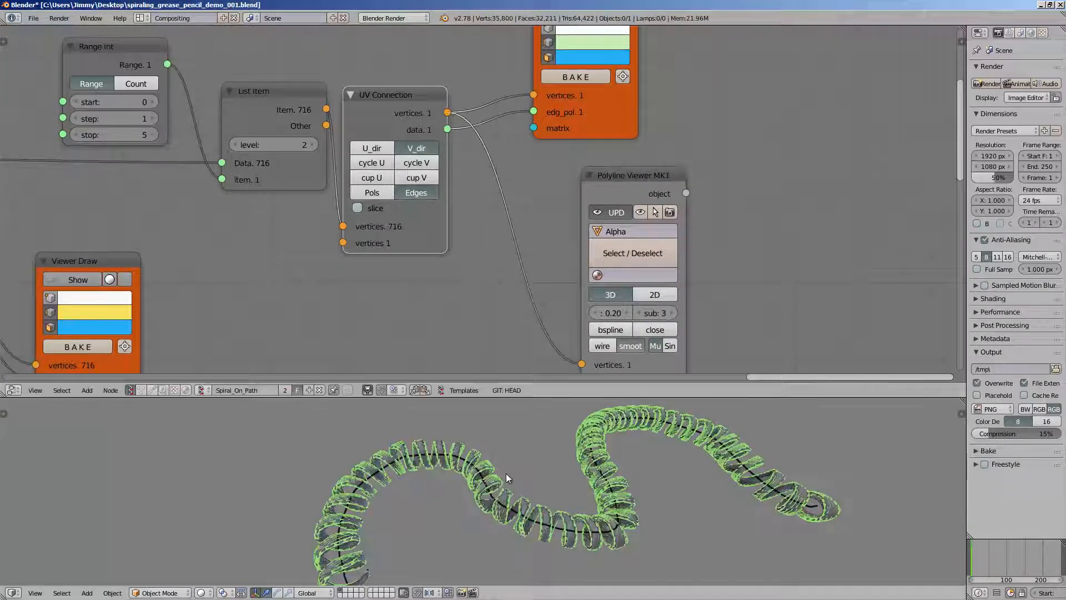
# Step: Move the Polyline Viewer closer to UV Connection and set its radius to 0.50
pyautogui.moveTo(511, 455); pyautogui.dragTo(477, 472, button='middle')
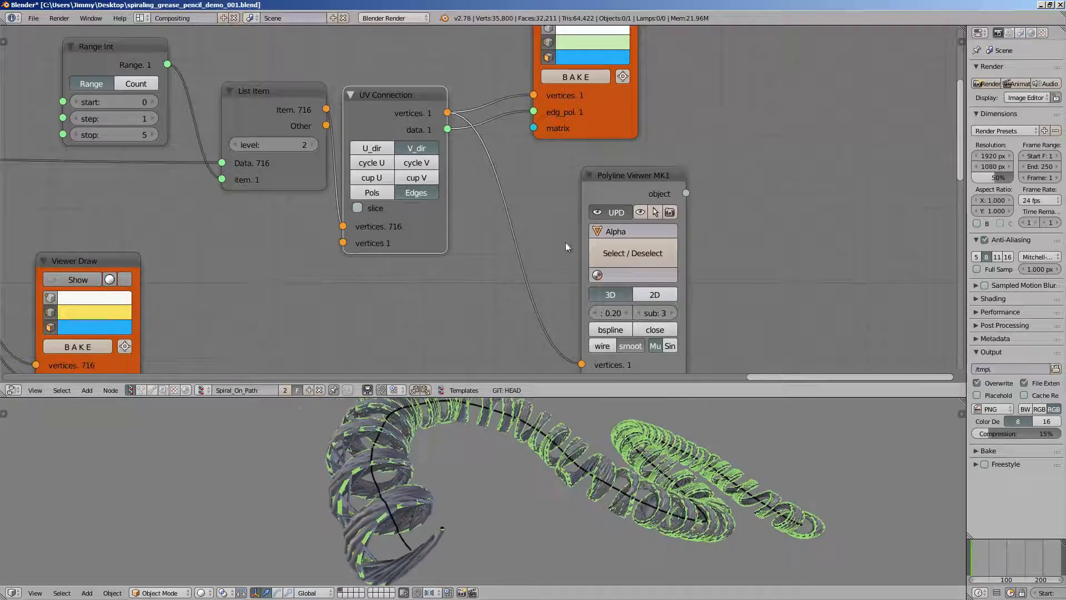
pyautogui.moveTo(596, 180); pyautogui.dragTo(555, 171)
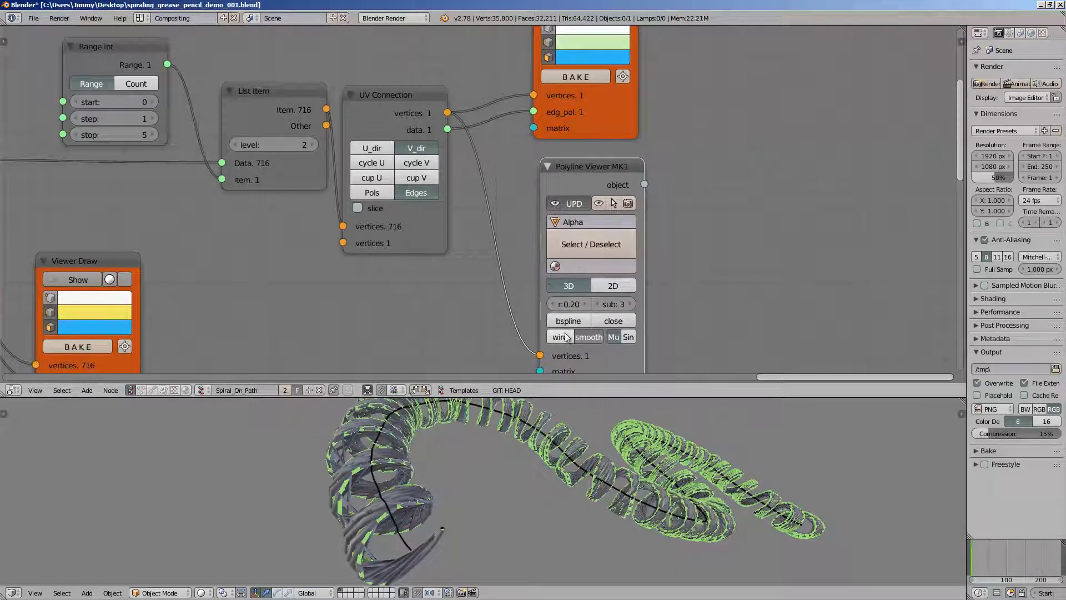
pyautogui.moveTo(567, 304); pyautogui.dragTo(580, 303)
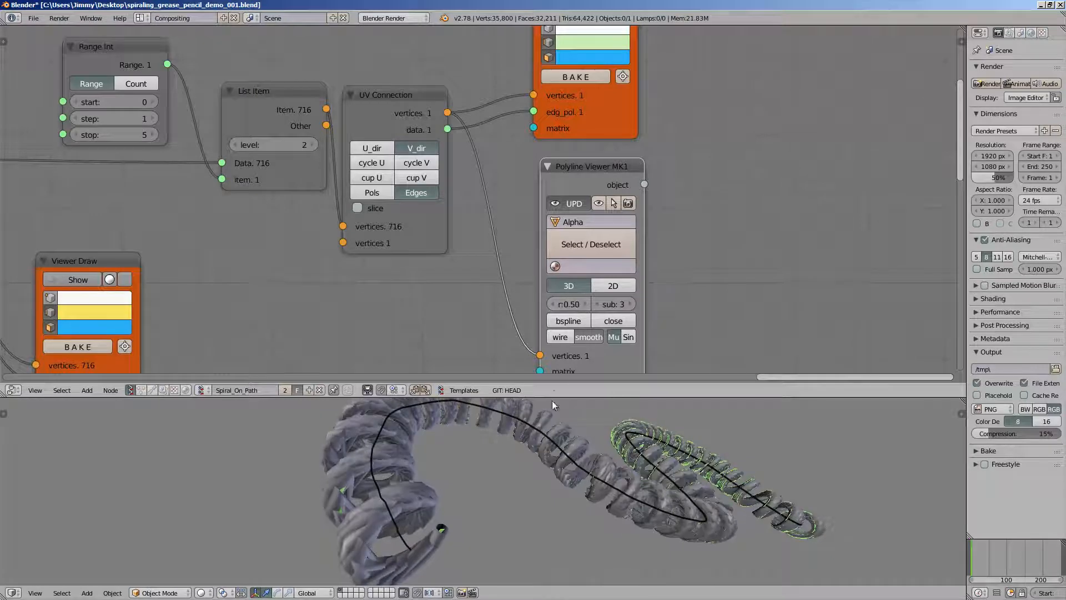
# Step: Set the Polyline Viewer's radius to 0.35 and save the file
pyautogui.moveTo(552, 406); pyautogui.dragTo(522, 444, button='middle')
pyautogui.hotkey('ctrl', 's')
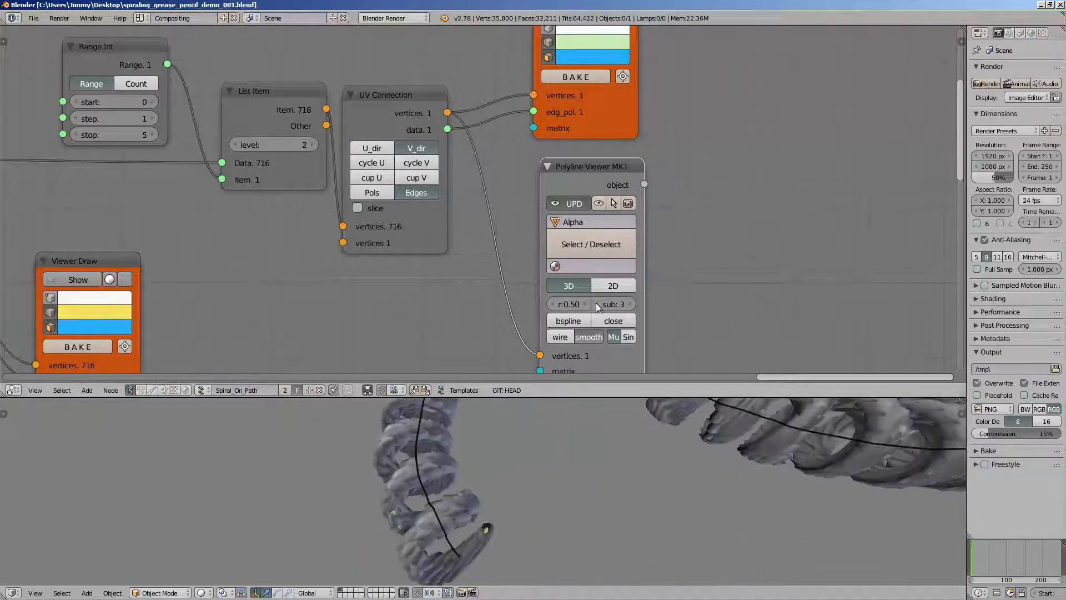
pyautogui.moveTo(595, 302); pyautogui.dragTo(591, 293, button='middle')
pyautogui.moveTo(571, 294); pyautogui.dragTo(558, 295)
pyautogui.moveTo(268, 288); pyautogui.dragTo(281, 283, button='middle')
pyautogui.click(89, 267)
pyautogui.click(89, 266)
pyautogui.moveTo(400, 268); pyautogui.dragTo(377, 334, button='middle')
pyautogui.moveTo(508, 416); pyautogui.dragTo(515, 457, button='middle')
pyautogui.hotkey('ctrl', 's')
pyautogui.click(515, 458)
# Step: Turn on the bspline option of the Polyline Viewer MK1 node
pyautogui.moveTo(565, 345); pyautogui.dragTo(541, 301, button='middle')
pyautogui.scroll(1, 541, 301)
pyautogui.click(532, 336)
pyautogui.scroll(5, 477, 486)
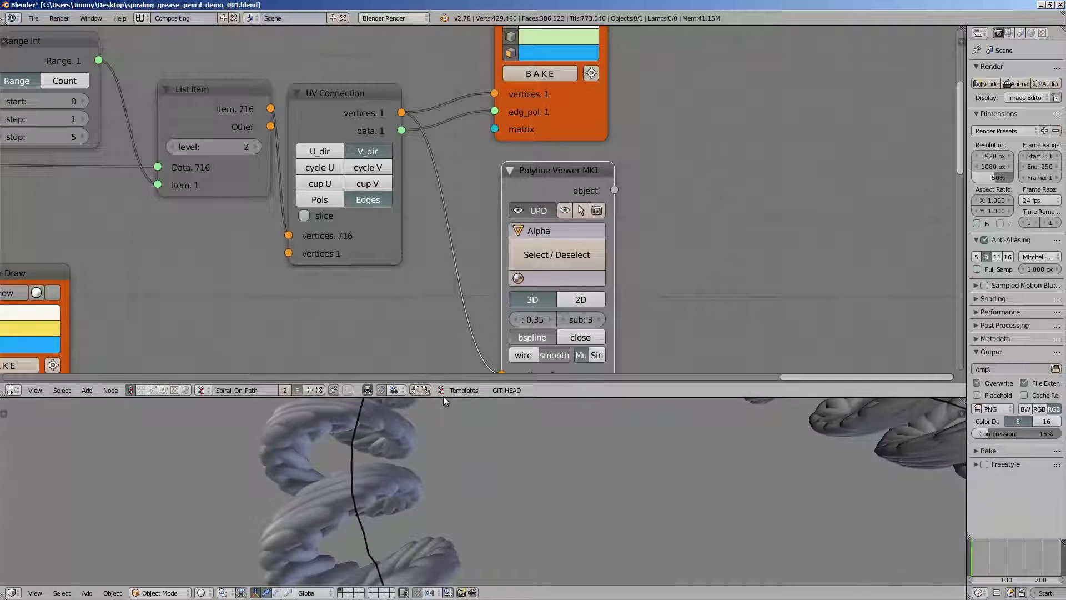
# Step: Enlarge the 3D view by shrinking the node editor, and save the file
pyautogui.moveTo(448, 398); pyautogui.dragTo(453, 119)
pyautogui.scroll(-5, 512, 266)
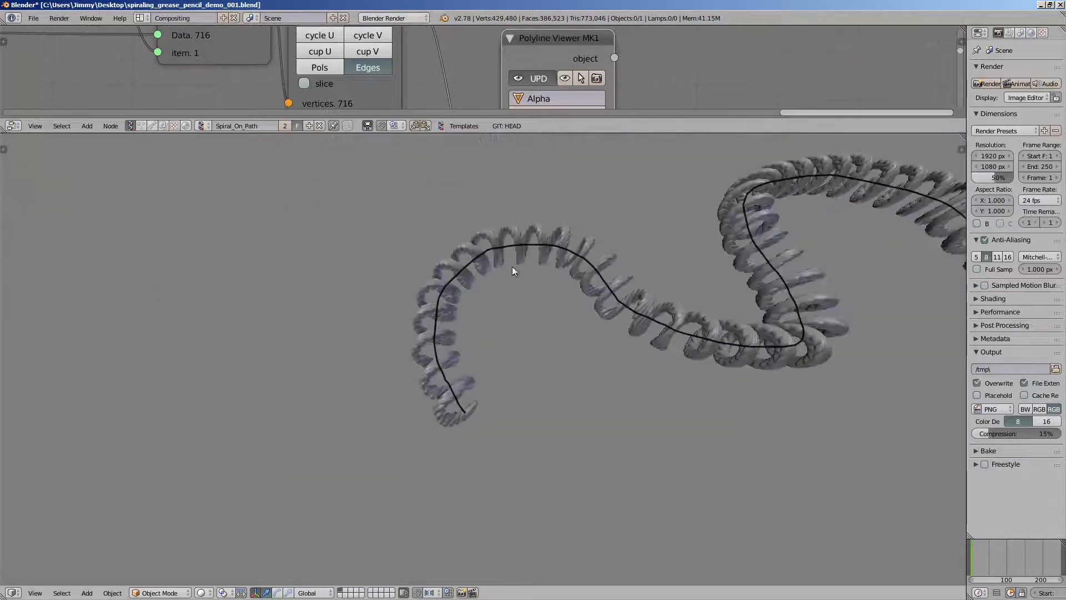
pyautogui.moveTo(512, 265); pyautogui.dragTo(556, 318, button='middle')
pyautogui.hotkey('ctrl', 's')
pyautogui.click(445, 301)
pyautogui.scroll(-4, 555, 318)
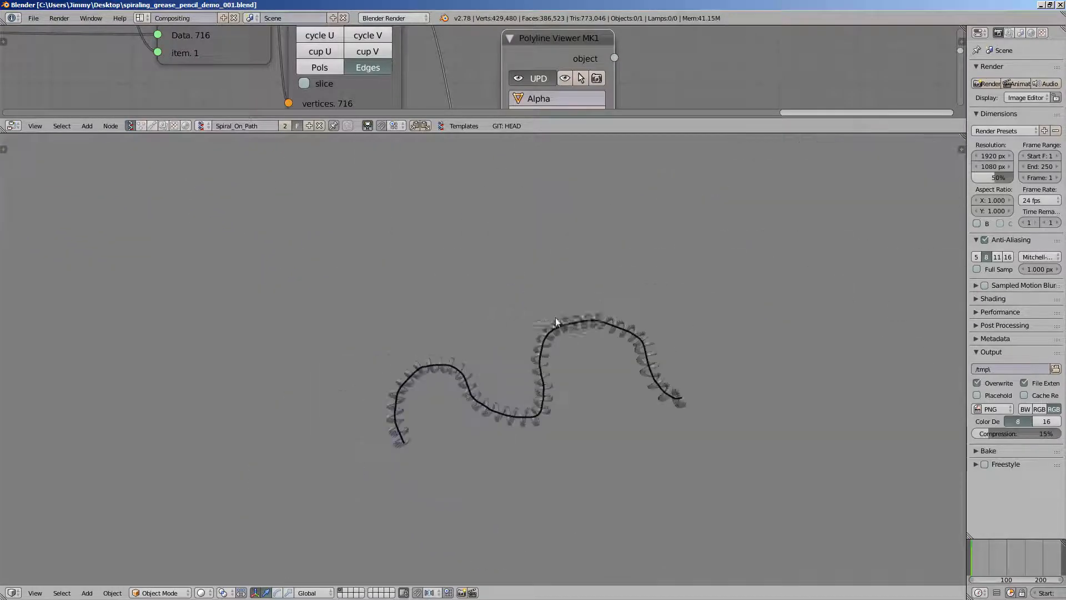
# Step: Draw a grease pencil stroke with one large loop on a new frame of the timeline, and save the file
pyautogui.keyDown('shift'); pyautogui.moveTo(497, 297); pyautogui.dragTo(361, 273, button='middle'); pyautogui.keyUp('shift')
pyautogui.scroll(1, 361, 272)
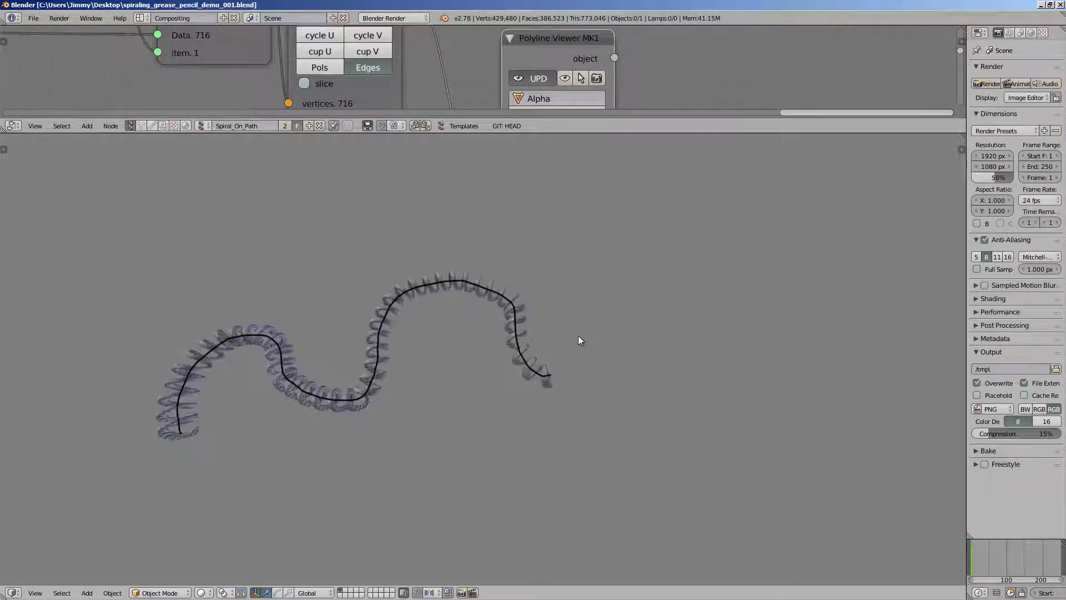
pyautogui.click(989, 570)
pyautogui.keyDown('shift'); pyautogui.moveTo(788, 510); pyautogui.dragTo(877, 599, button='middle'); pyautogui.keyUp('shift')
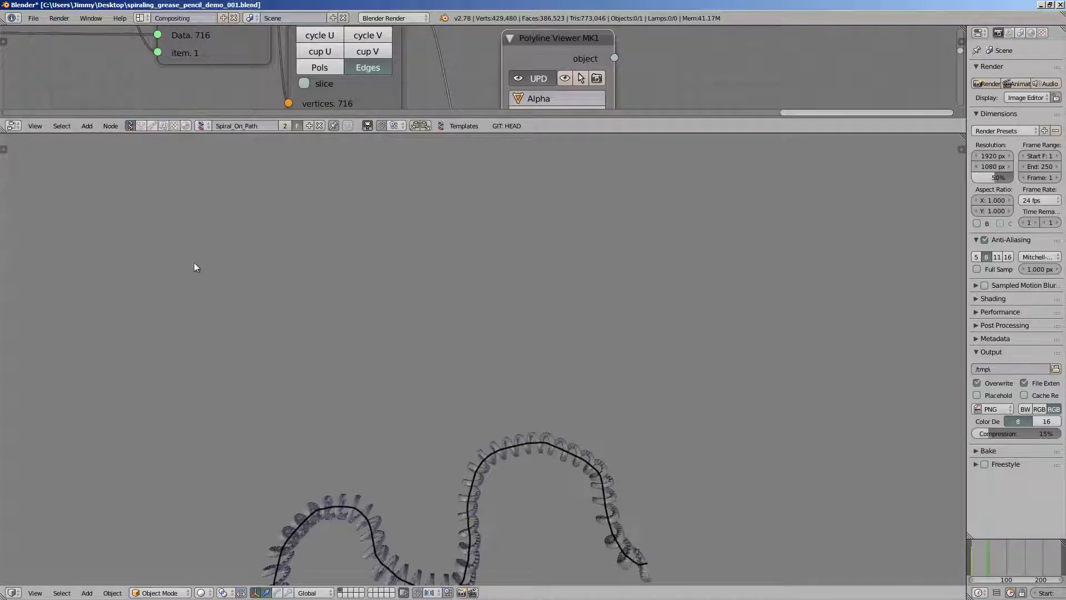
pyautogui.moveTo(178, 211)
pyautogui.mouseDown()
pyautogui.moveTo(449, 319)
pyautogui.moveTo(294, 278)
pyautogui.moveTo(542, 368)
pyautogui.moveTo(614, 320)
pyautogui.mouseUp()
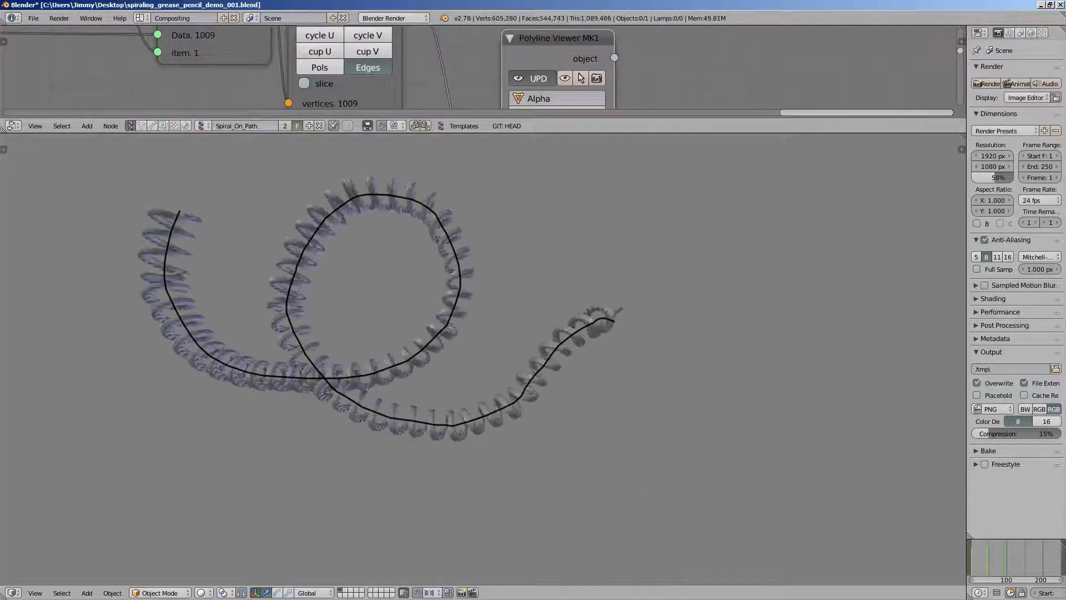
pyautogui.moveTo(469, 397)
pyautogui.mouseDown(button='middle')
pyautogui.moveTo(537, 325)
pyautogui.moveTo(608, 385)
pyautogui.moveTo(595, 370)
pyautogui.moveTo(525, 458)
pyautogui.mouseUp(button='middle')
pyautogui.scroll(4, 538, 321)
pyautogui.scroll(-3, 594, 371)
pyautogui.hotkey('ctrl', 's')
pyautogui.click(595, 372)
# Step: Draw three separate short grease pencil strokes side by side, and move forward in the timeline to refresh the spiral geometry
pyautogui.scroll(-4, 598, 365)
pyautogui.scroll(-1, 598, 370)
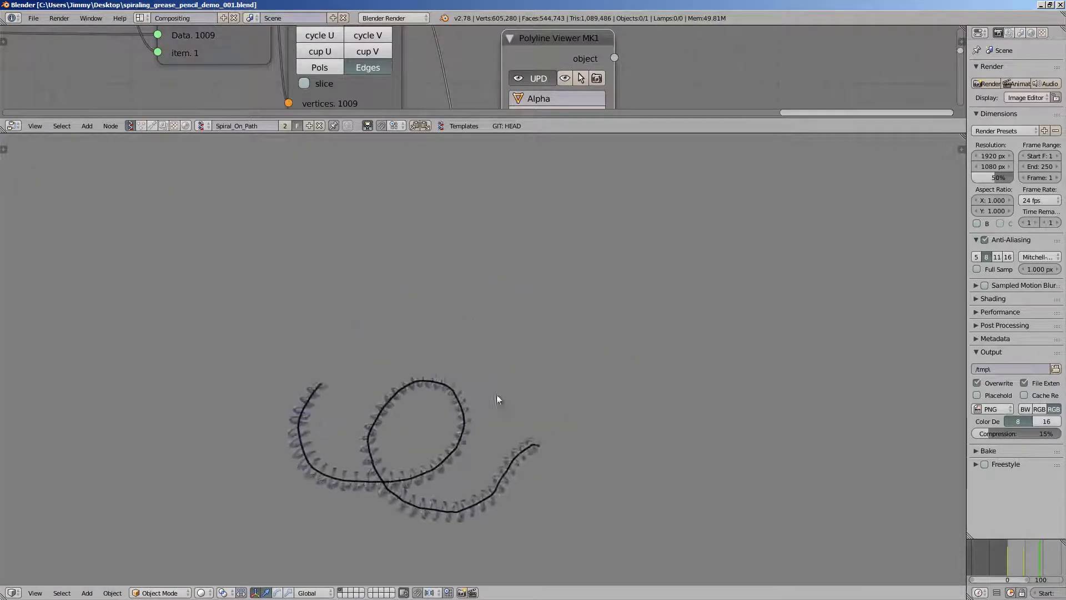
pyautogui.scroll(2, 478, 384)
pyautogui.moveTo(316, 263); pyautogui.dragTo(477, 343)
pyautogui.moveTo(548, 198); pyautogui.dragTo(589, 319)
pyautogui.moveTo(766, 206)
pyautogui.mouseDown()
pyautogui.moveTo(763, 318)
pyautogui.moveTo(745, 355)
pyautogui.mouseUp()
pyautogui.click(1053, 558)
pyautogui.scroll(4, 610, 352)
pyautogui.moveTo(585, 348)
pyautogui.mouseDown(button='middle')
pyautogui.moveTo(610, 352)
pyautogui.moveTo(579, 370)
pyautogui.mouseUp(button='middle')
pyautogui.scroll(-4, 668, 332)
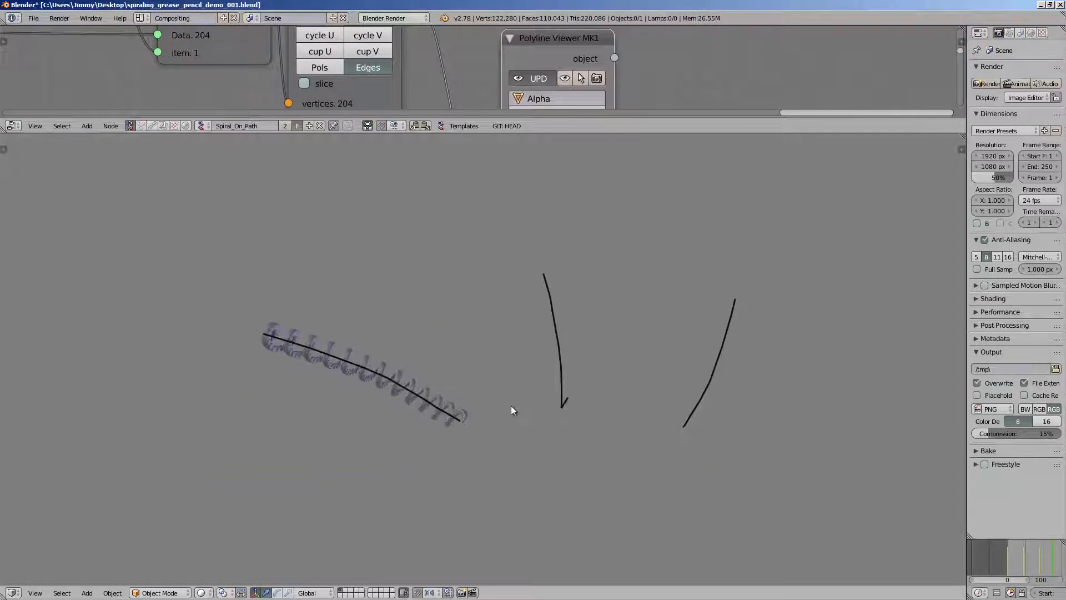
# Step: Draw one long S-shaped grease pencil stroke on the new frame
pyautogui.scroll(-2, 511, 407)
pyautogui.keyDown('shift'); pyautogui.moveTo(502, 452); pyautogui.dragTo(500, 394, button='middle'); pyautogui.keyUp('shift')
pyautogui.moveTo(289, 507)
pyautogui.mouseDown()
pyautogui.moveTo(431, 437)
pyautogui.moveTo(546, 532)
pyautogui.moveTo(618, 423)
pyautogui.mouseUp()
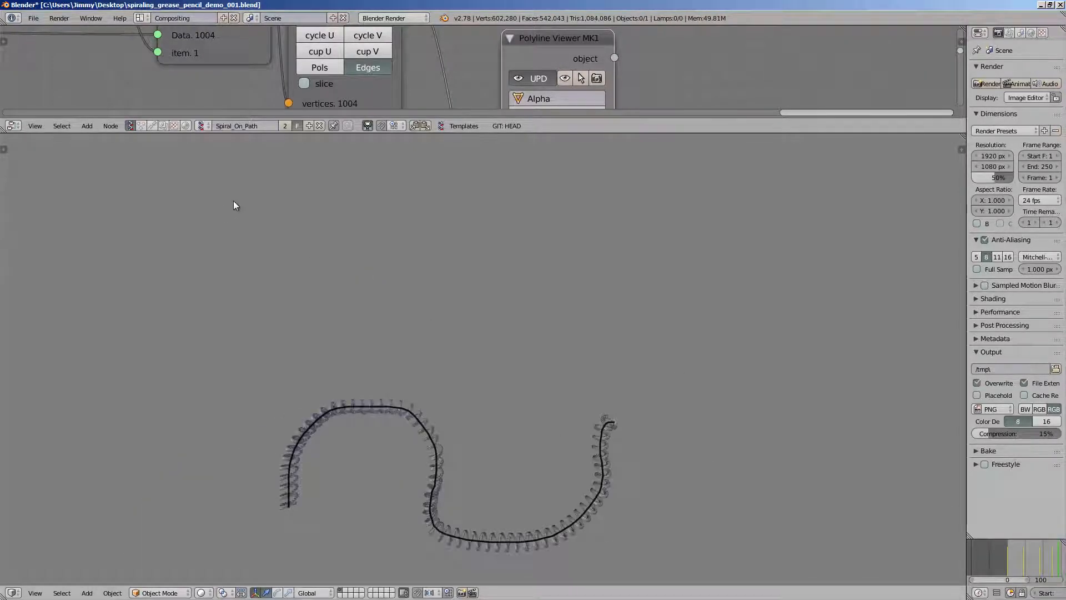
# Step: Draw a large grease pencil stroke that winds outward as a spiral above the S-shaped coil, on another frame
pyautogui.moveTo(378, 249); pyautogui.dragTo(385, 273)
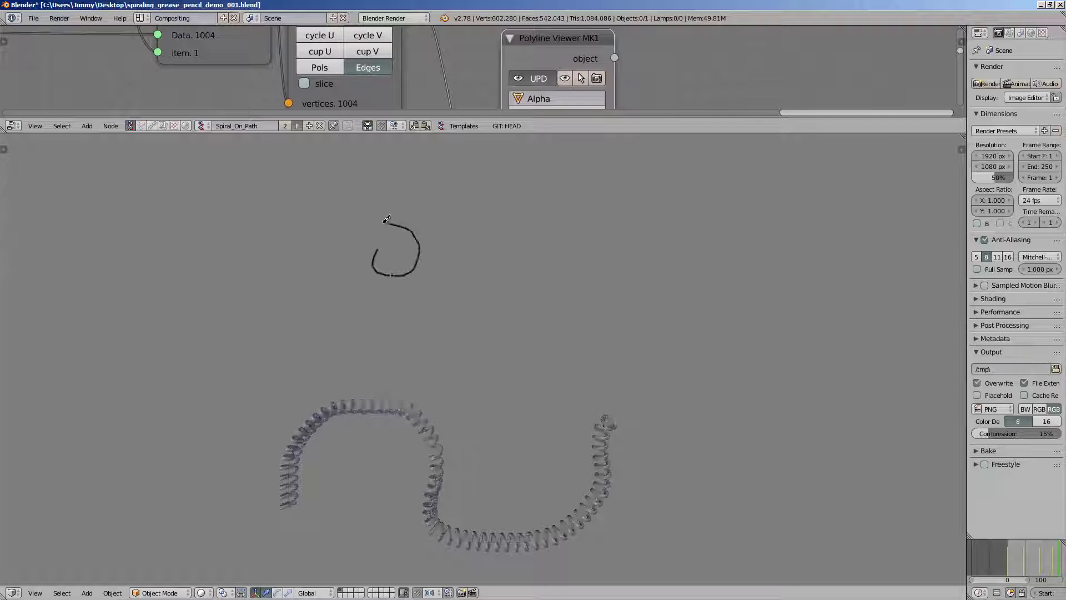
pyautogui.moveTo(387, 220)
pyautogui.mouseDown()
pyautogui.moveTo(347, 282)
pyautogui.moveTo(470, 233)
pyautogui.mouseUp()
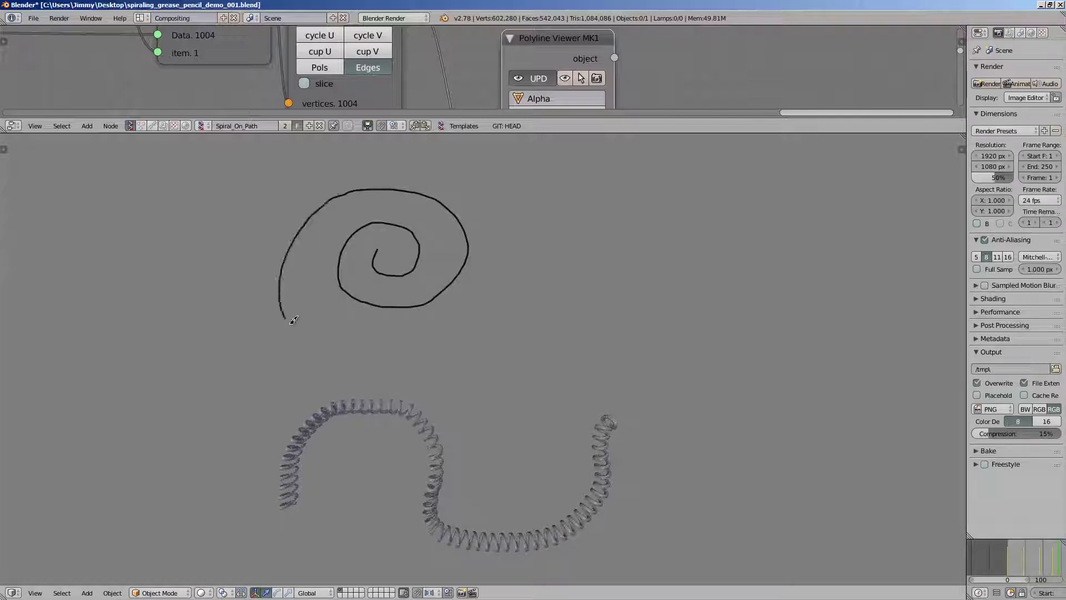
pyautogui.moveTo(422, 348); pyautogui.dragTo(515, 272)
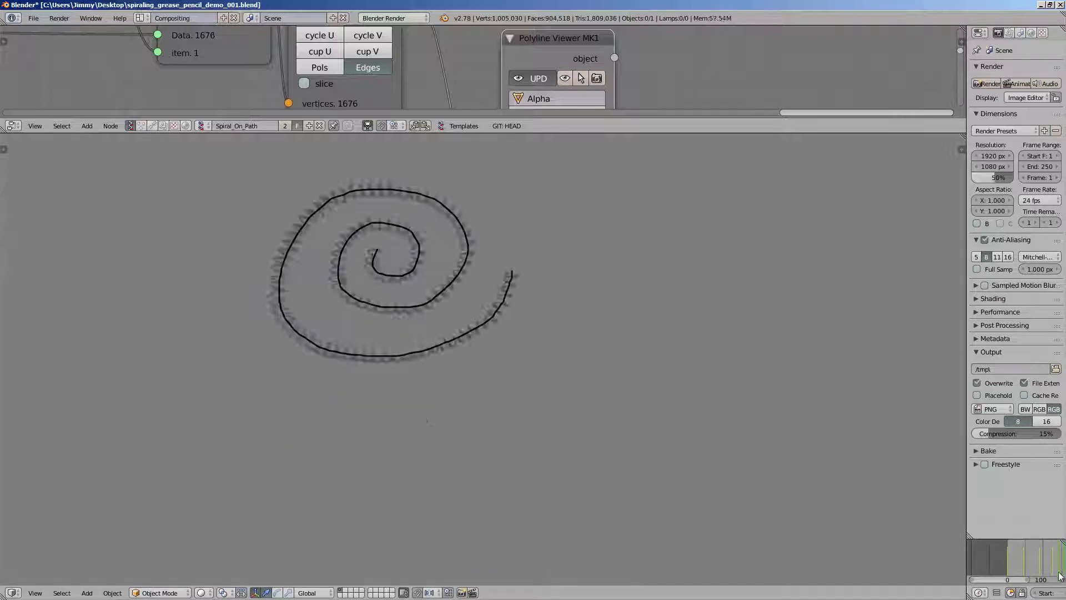
# Step: Examine the coils along the outward-winding stroke up close and from an oblique angle
pyautogui.keyDown('shift'); pyautogui.moveTo(449, 301); pyautogui.dragTo(96, 571, button='middle'); pyautogui.keyUp('shift')
pyautogui.scroll(-6, 99, 571)
pyautogui.keyDown('shift'); pyautogui.moveTo(166, 584); pyautogui.dragTo(55, 552, button='middle'); pyautogui.keyUp('shift')
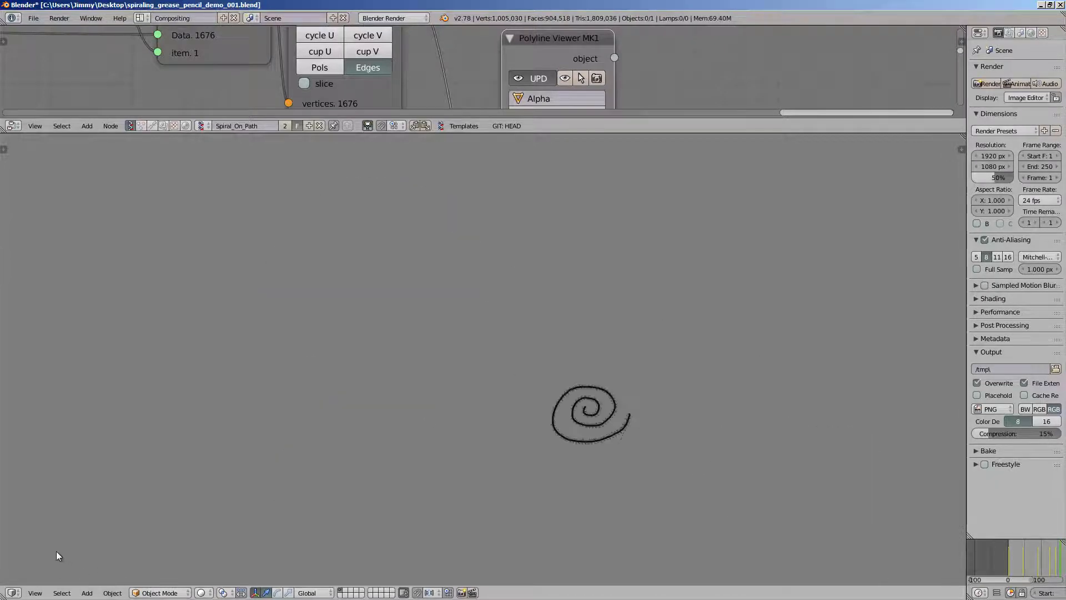
pyautogui.scroll(2, 59, 551)
pyautogui.keyDown('shift'); pyautogui.moveTo(530, 481); pyautogui.dragTo(388, 460, button='middle'); pyautogui.keyUp('shift')
pyautogui.scroll(2, 406, 462)
pyautogui.moveTo(480, 469); pyautogui.dragTo(545, 344, button='middle')
pyautogui.scroll(3, 498, 367)
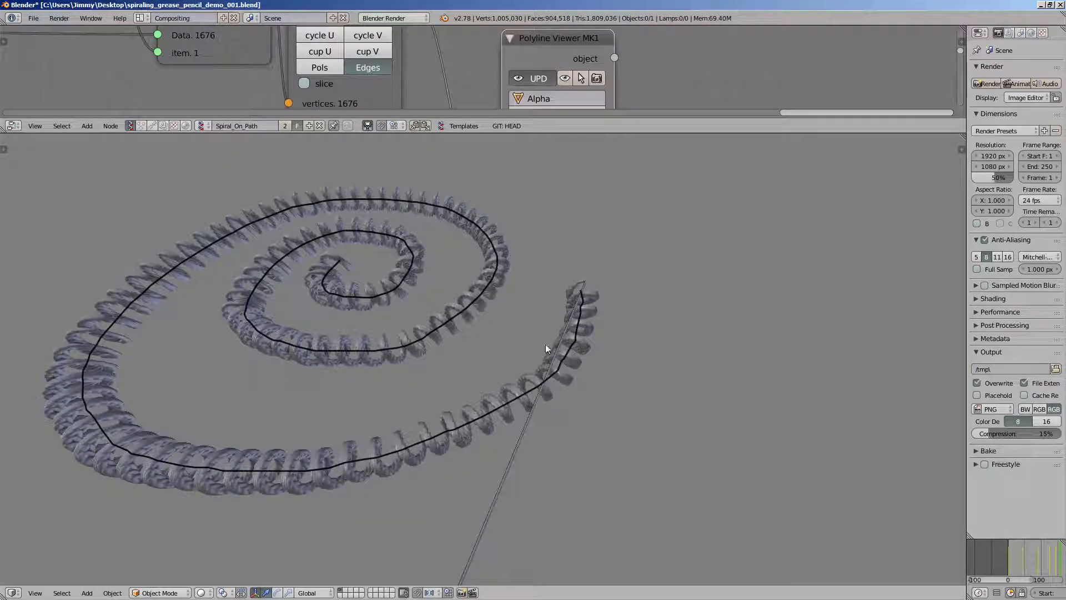
# Step: Draw a tighter outward-winding spiral stroke on an earlier frame, and change the timeline frame to refresh the geometry
pyautogui.click(1015, 560)
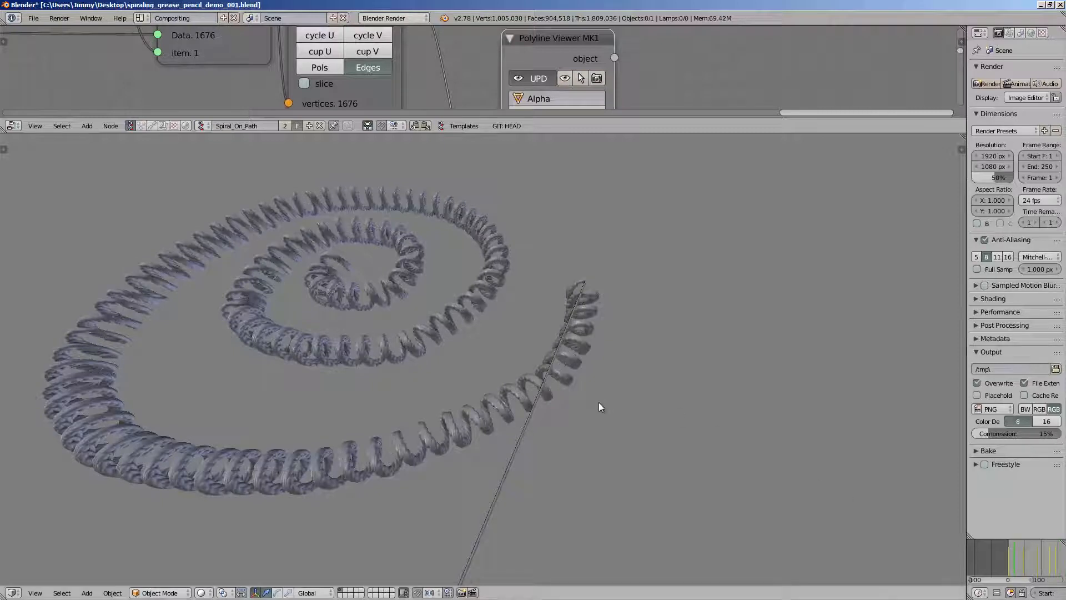
pyautogui.moveTo(562, 389); pyautogui.dragTo(395, 338, button='middle')
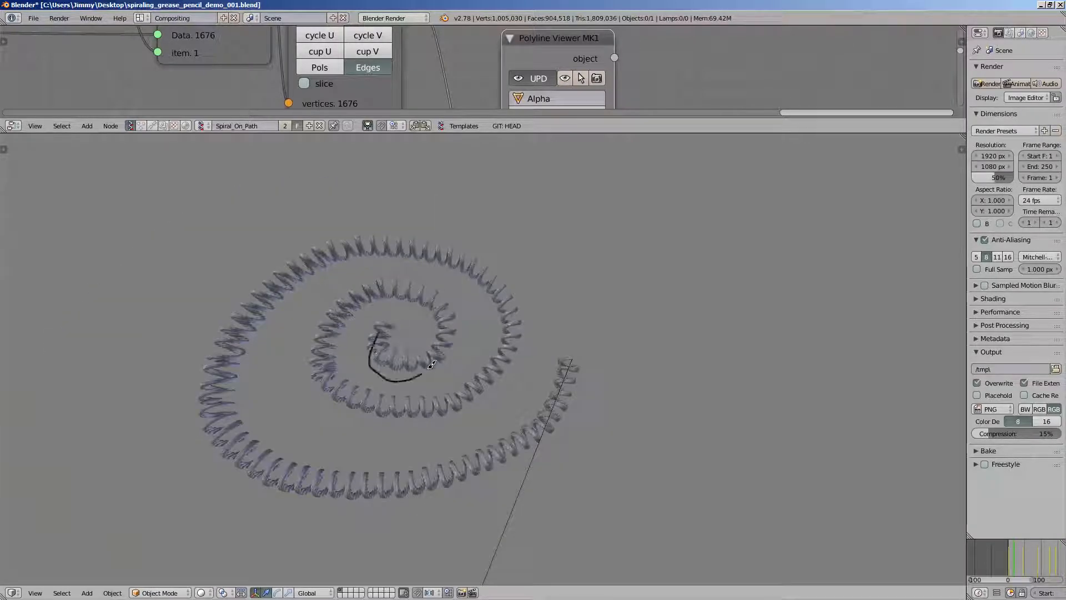
pyautogui.moveTo(432, 365); pyautogui.dragTo(371, 292)
pyautogui.moveTo(481, 376); pyautogui.dragTo(370, 261)
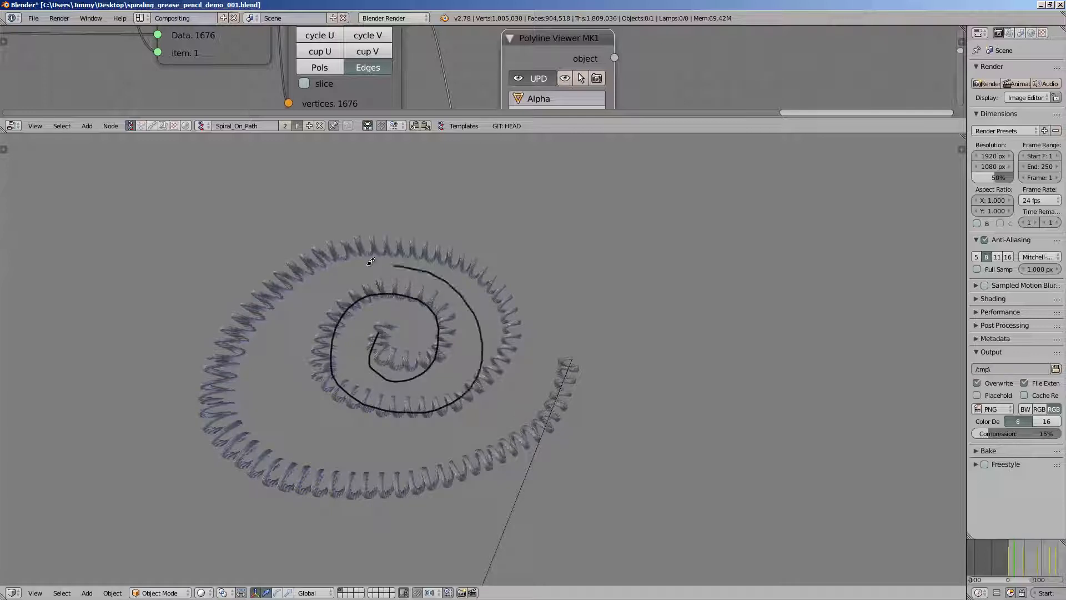
pyautogui.moveTo(289, 388); pyautogui.dragTo(377, 446)
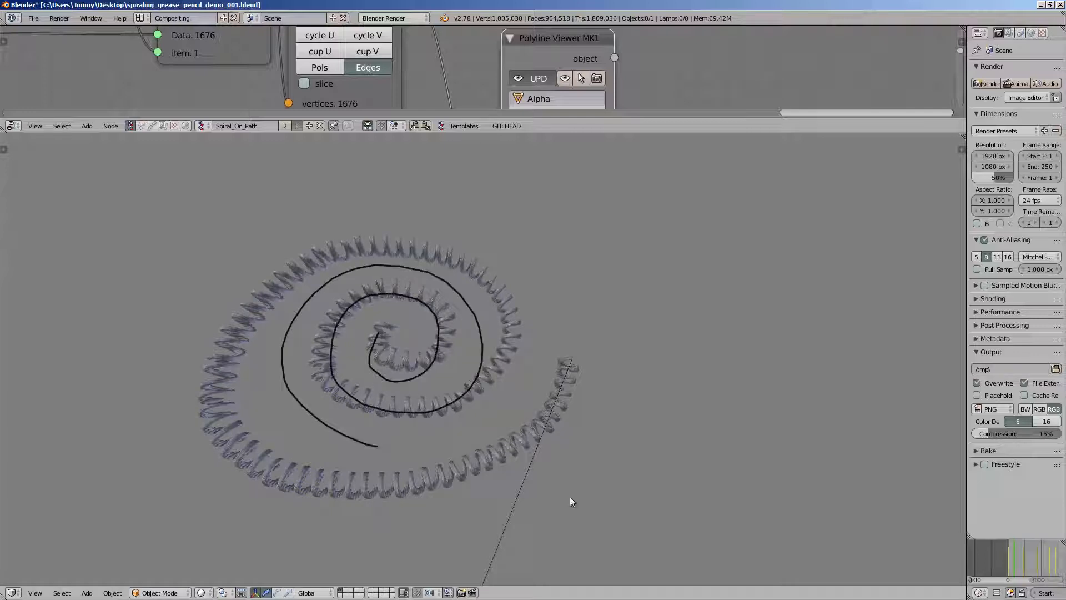
pyautogui.click(1016, 554)
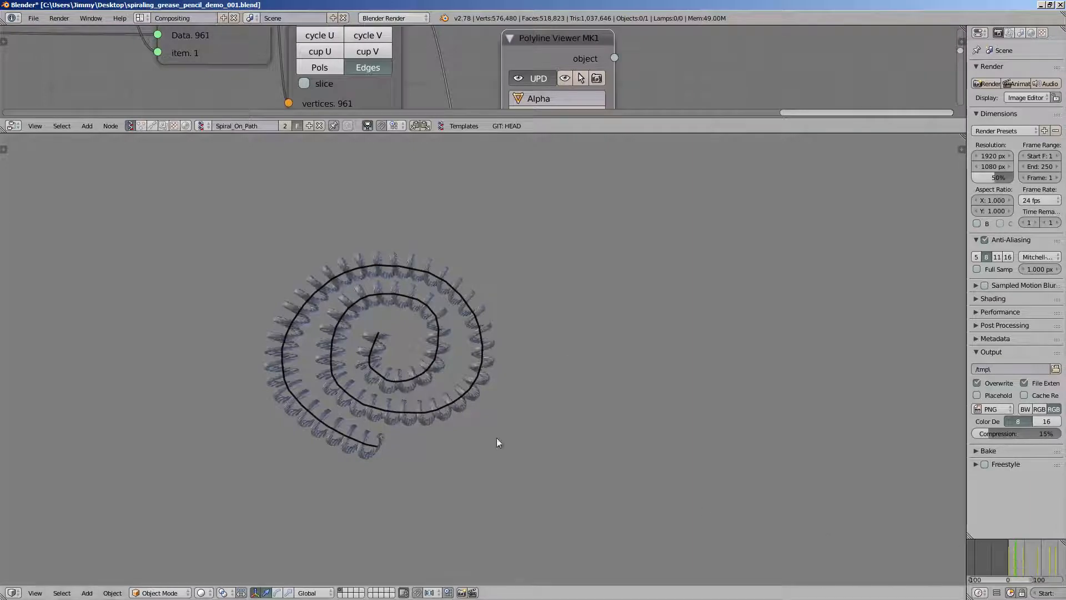
# Step: Examine the coils along the new spiral stroke from closer by, and save the file
pyautogui.moveTo(496, 437); pyautogui.dragTo(440, 376, button='middle')
pyautogui.scroll(6, 440, 375)
pyautogui.scroll(-3, 492, 380)
pyautogui.moveTo(511, 371); pyautogui.dragTo(521, 388, button='middle')
pyautogui.hotkey('ctrl', 's')
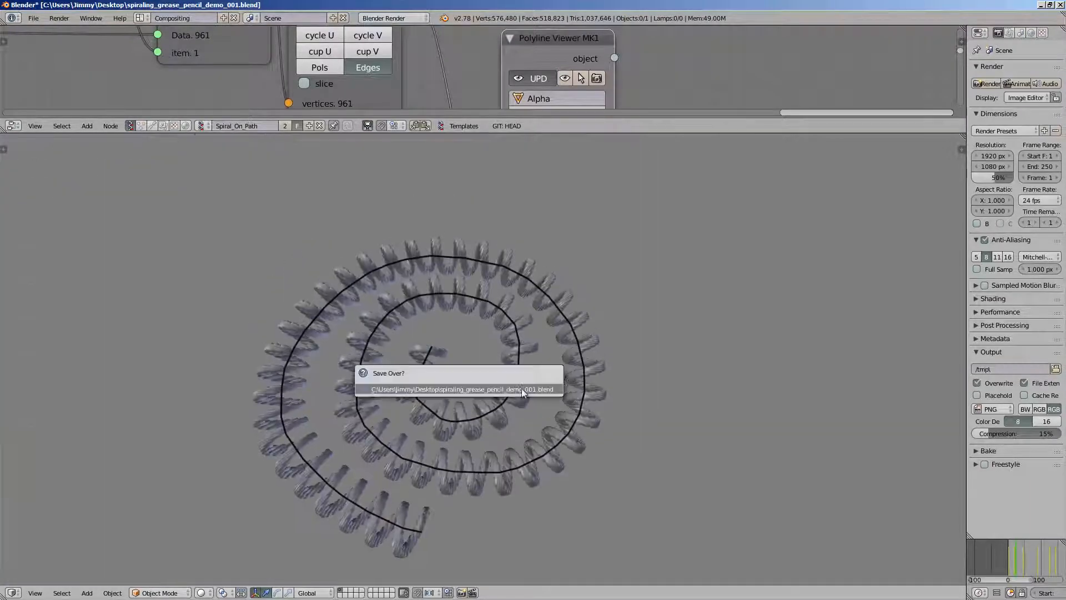
pyautogui.click(521, 388)
# Step: Make a single-user copy of the Spiral_On_Path node tree named SPIRAL_GP, and save the file
pyautogui.click(964, 149)
pyautogui.scroll(-10, 914, 338)
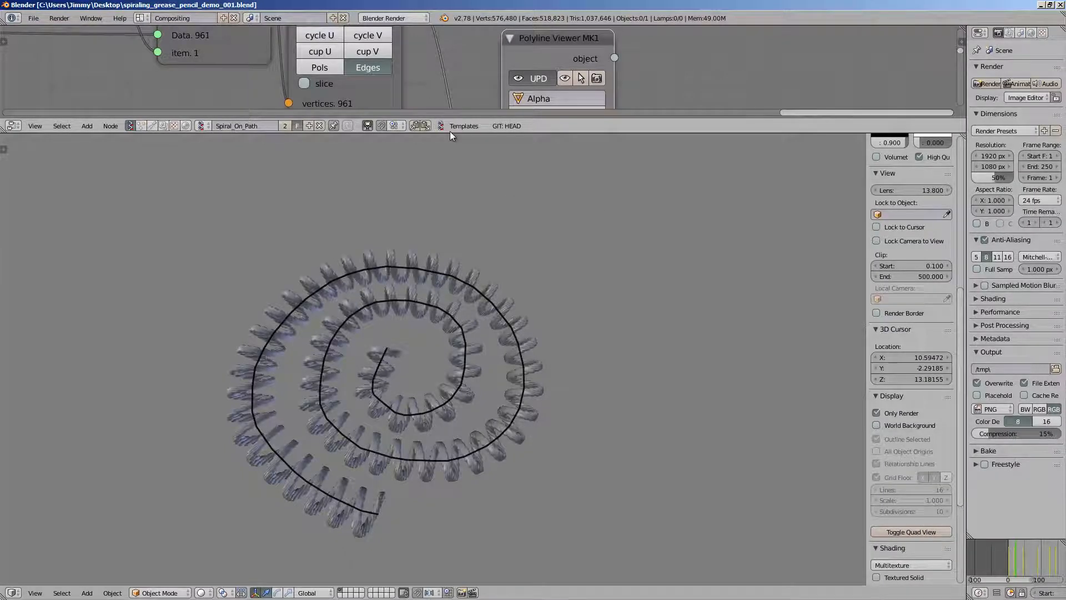
pyautogui.moveTo(450, 140); pyautogui.dragTo(322, 245)
pyautogui.click(286, 231)
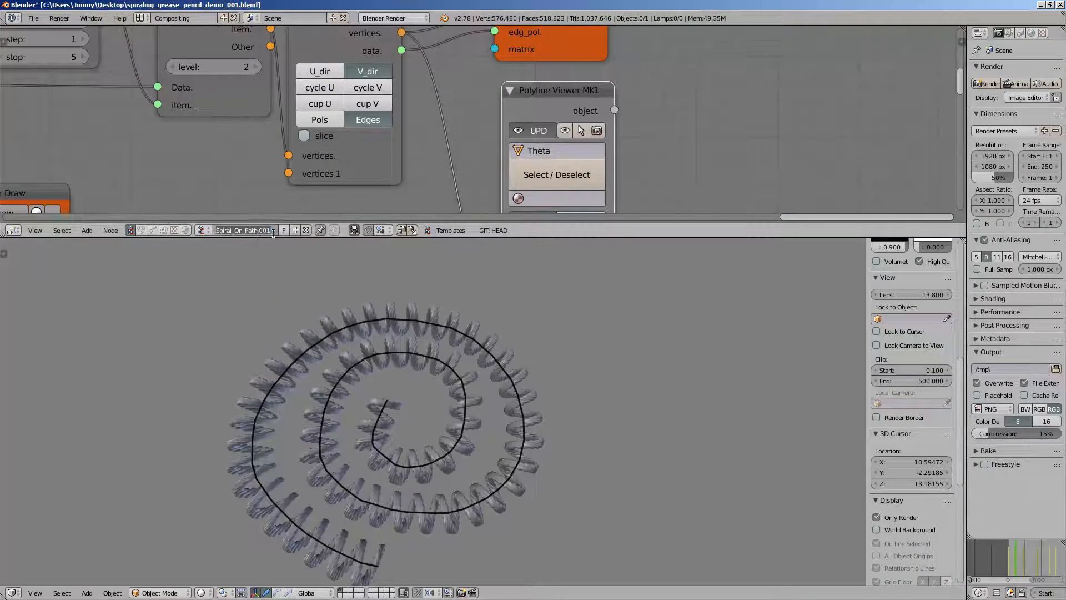
pyautogui.write('GP')
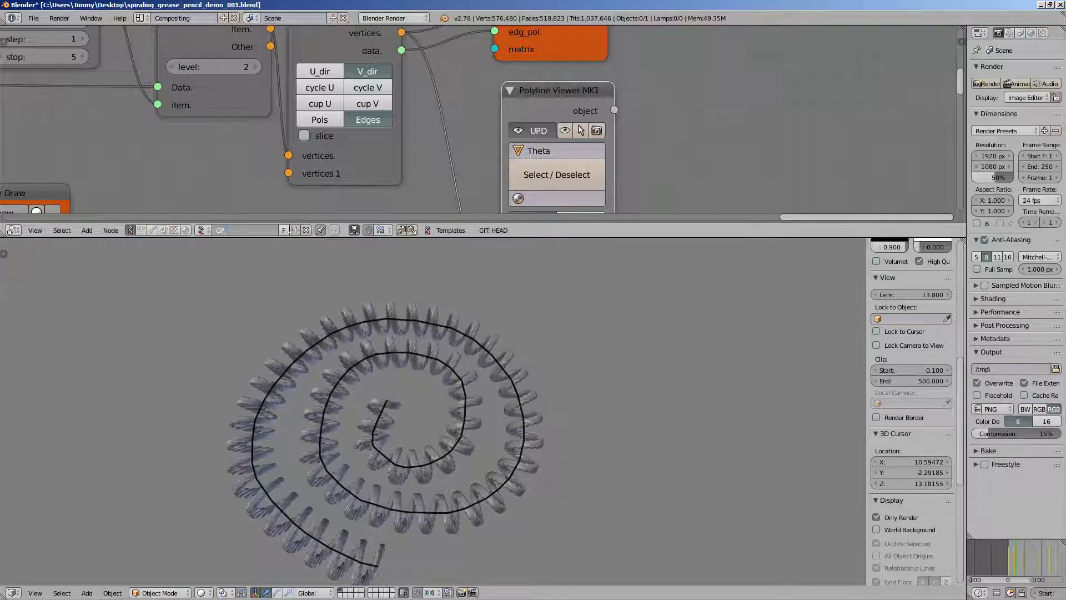
pyautogui.press('Return')
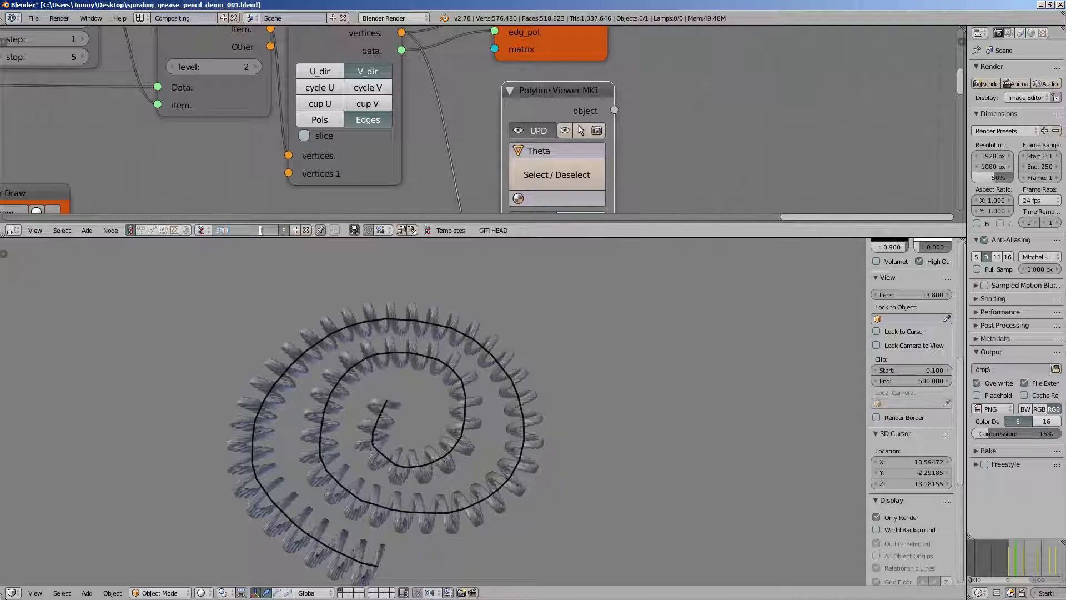
pyautogui.hotkey('ctrl', 's')
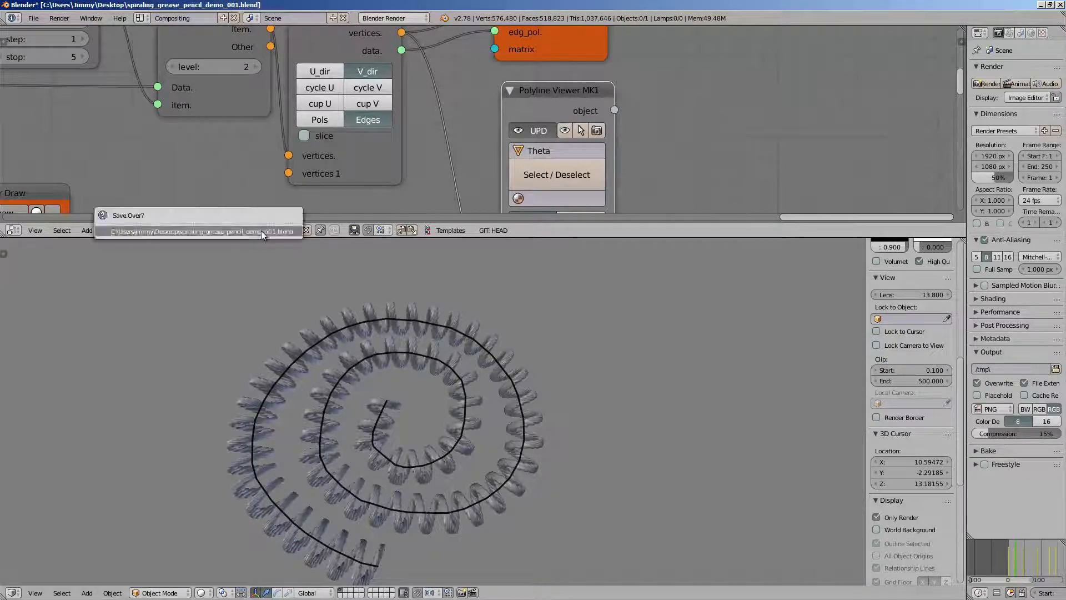
pyautogui.click(261, 231)
# Step: Turn on Matcap shading in the 3D view and choose the multicoloured blue, pink and cyan normal-style matcap
pyautogui.moveTo(516, 383); pyautogui.dragTo(547, 365, button='middle')
pyautogui.scroll(2, 510, 362)
pyautogui.scroll(-5, 544, 364)
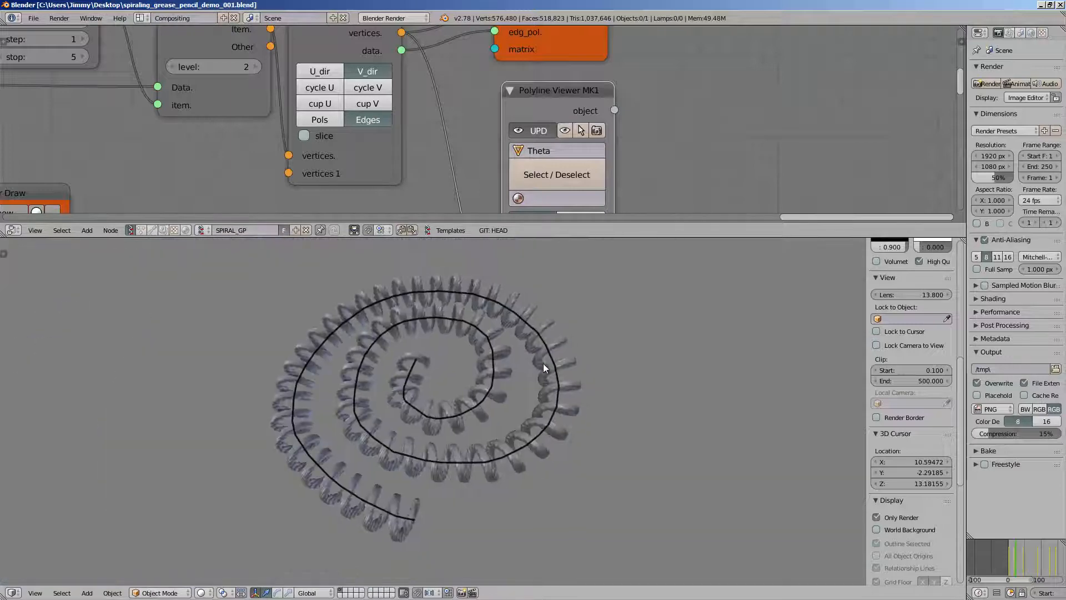
pyautogui.scroll(-8, 704, 410)
pyautogui.scroll(-5, 904, 512)
pyautogui.scroll(-2, 904, 514)
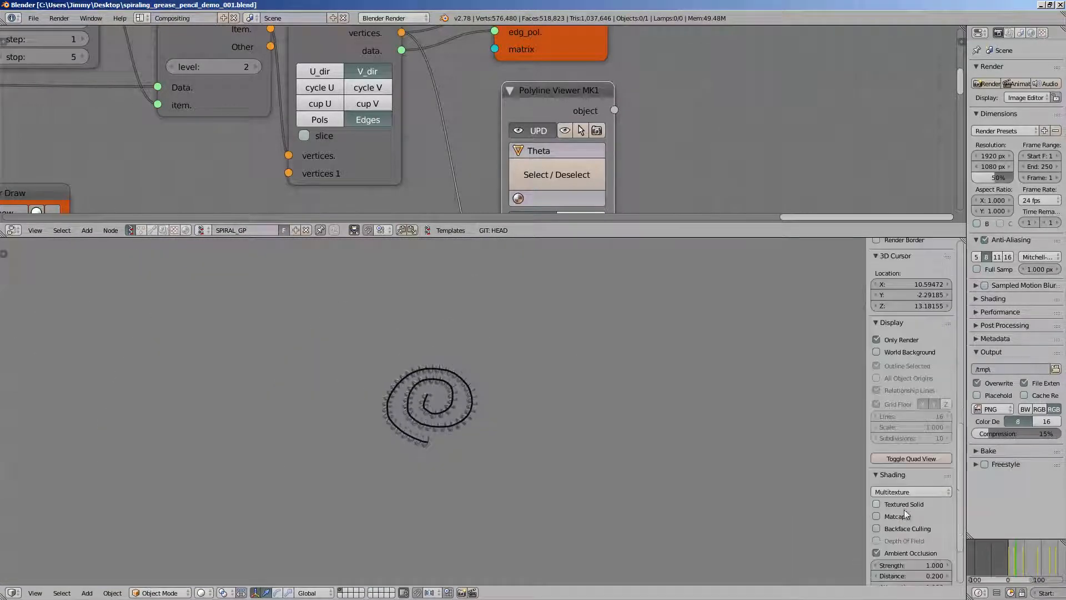
pyautogui.click(904, 520)
pyautogui.scroll(-3, 904, 525)
pyautogui.click(896, 524)
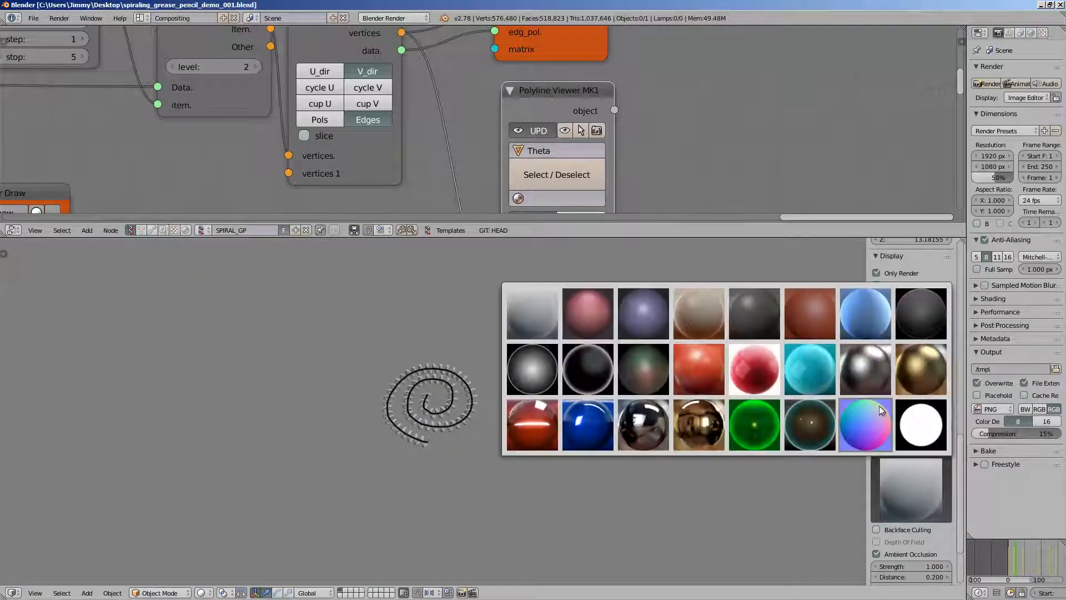
pyautogui.click(879, 405)
pyautogui.scroll(6, 572, 409)
pyautogui.scroll(-6, 583, 400)
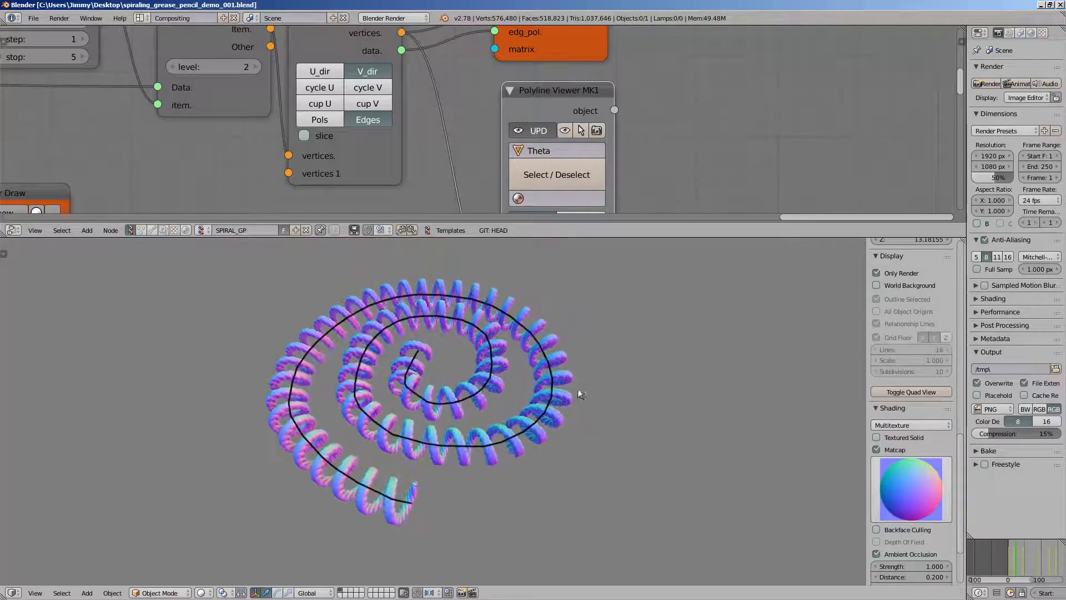
# Step: Save the file over spiraling_grease_pencil_demo_001.blend
pyautogui.scroll(2, 588, 385)
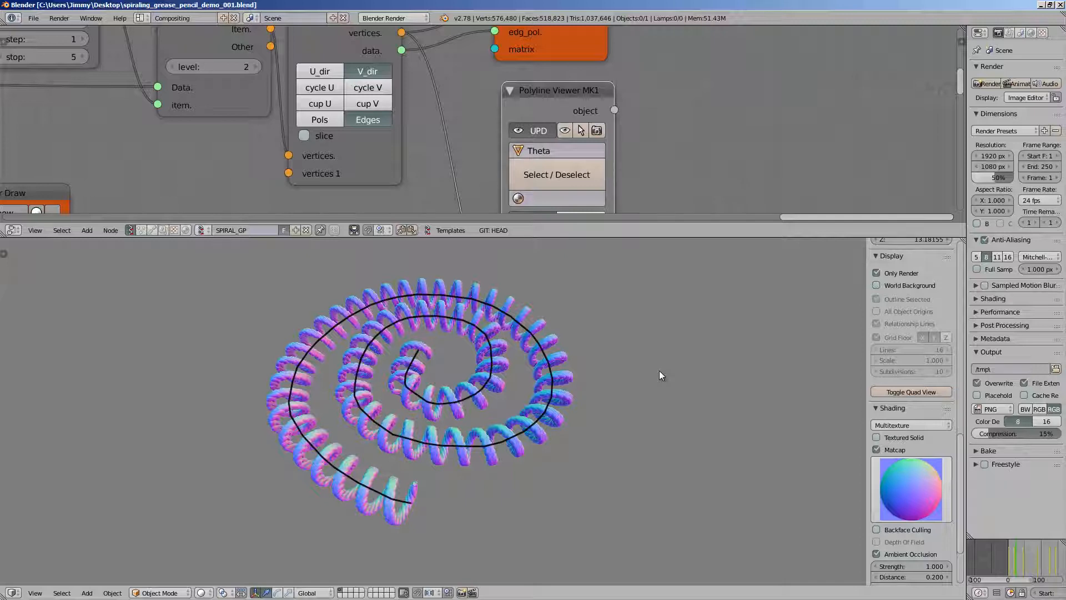
pyautogui.moveTo(527, 360); pyautogui.dragTo(525, 361, button='middle')
pyautogui.hotkey('ctrl', 's')
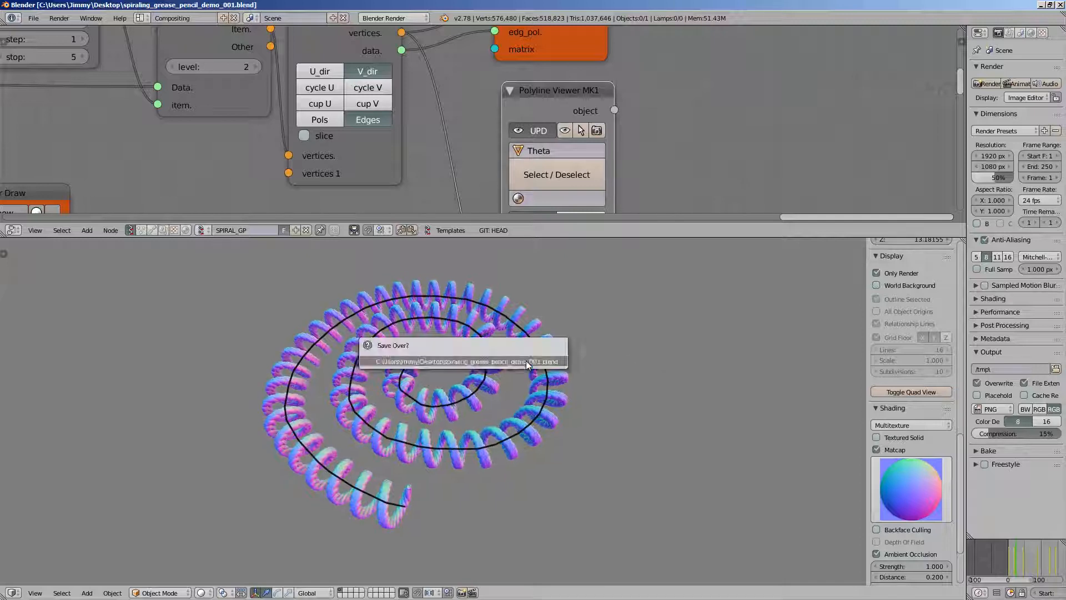
pyautogui.click(525, 361)
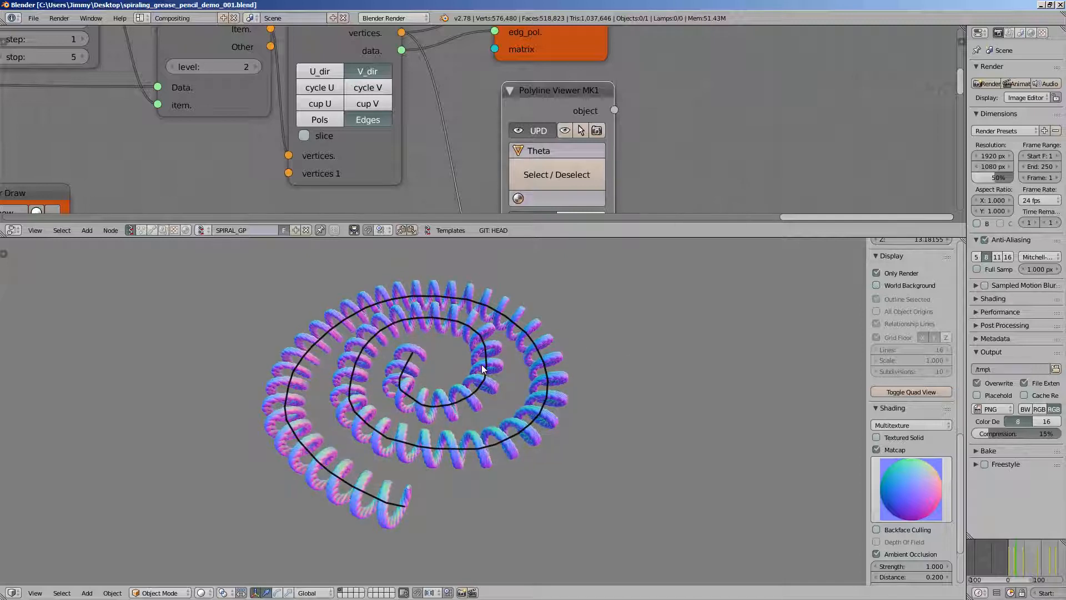